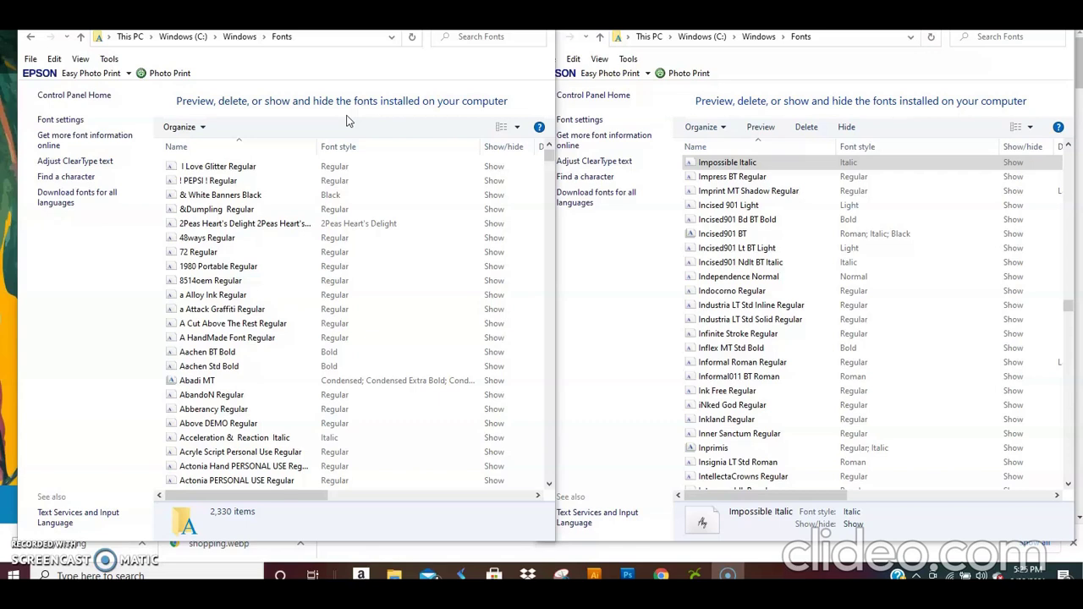
# Close one of the two open Fonts folder windows
pyautogui.click(336, 179)
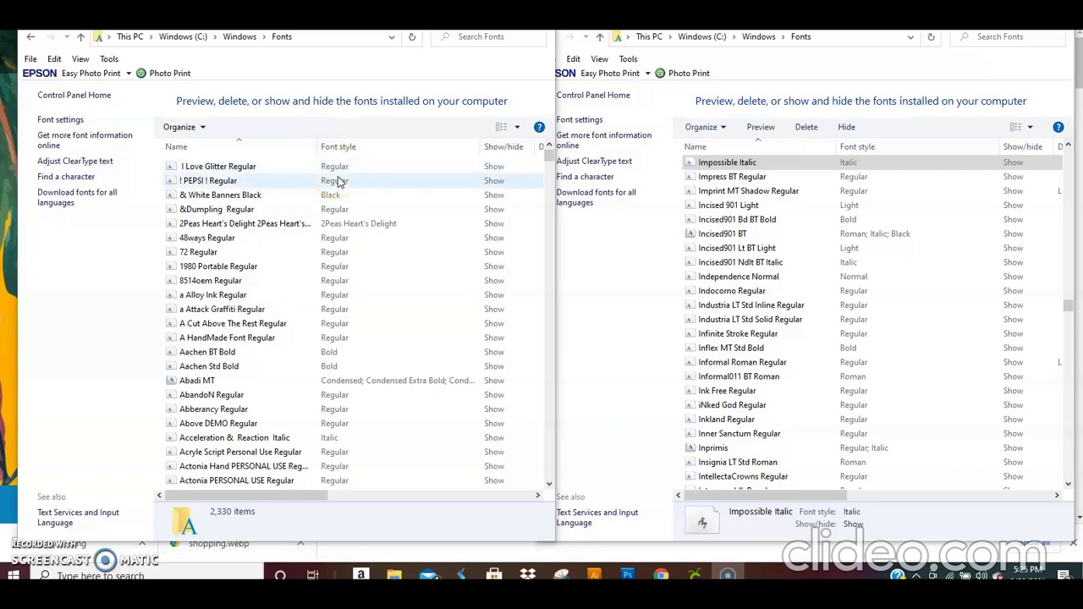
pyautogui.click(339, 182)
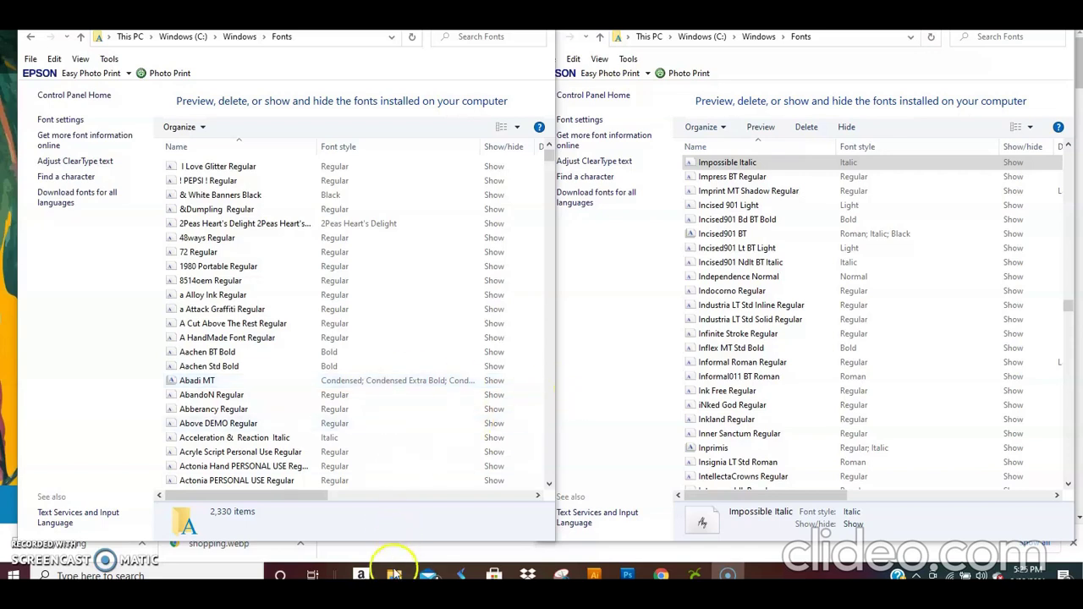
pyautogui.moveTo(393, 573)
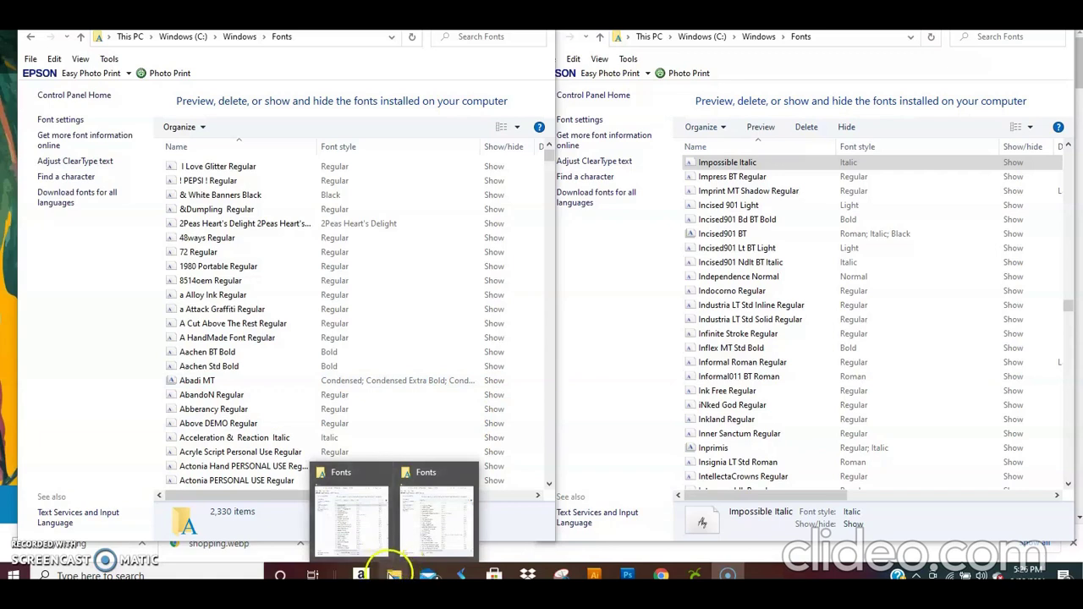
pyautogui.click(405, 562)
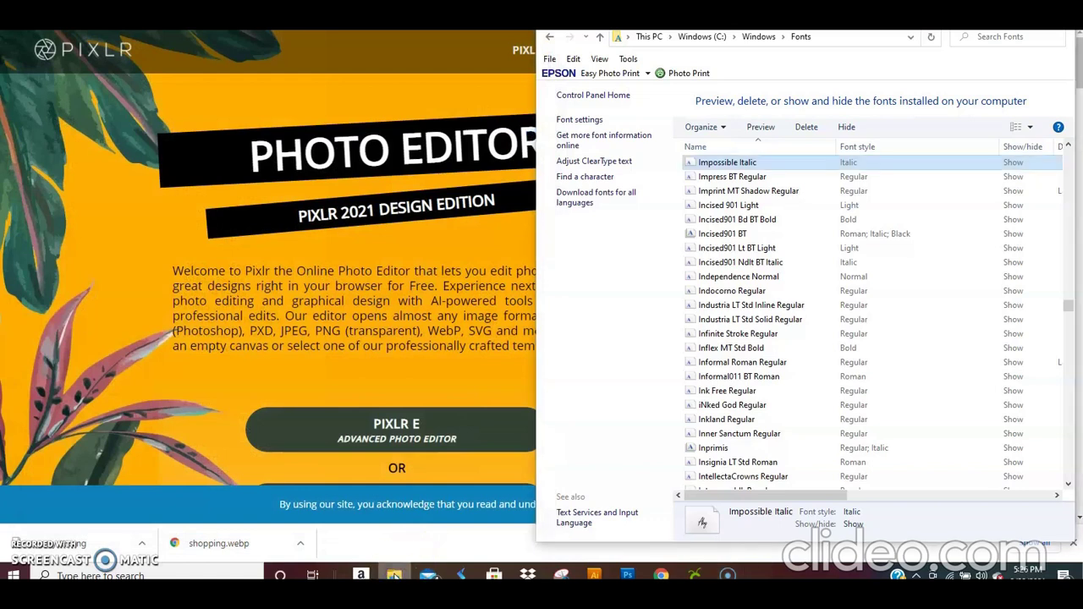
# Open a new File Explorer window showing the Desktop folder beside the remaining Fonts window
pyautogui.click(717, 207)
pyautogui.click(395, 576)
pyautogui.rightClick(394, 575)
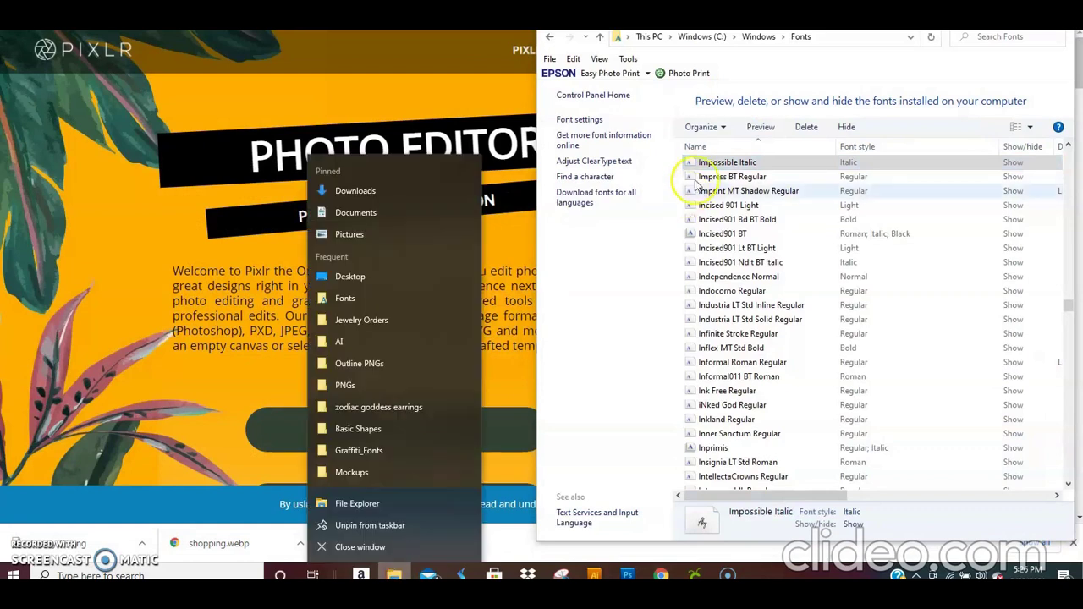
pyautogui.click(711, 205)
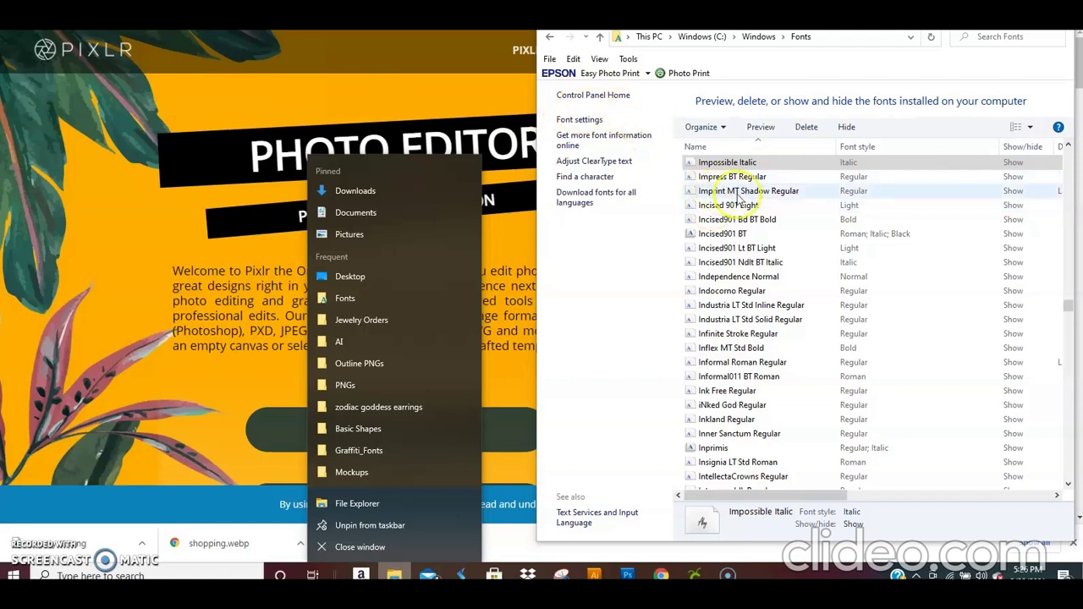
pyautogui.click(707, 203)
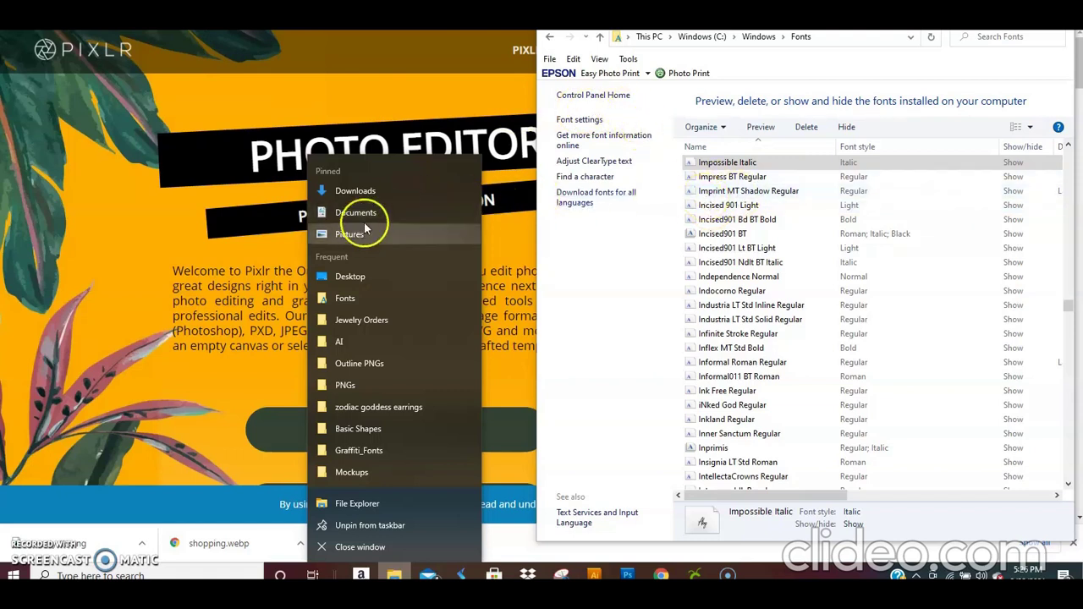
pyautogui.click(365, 195)
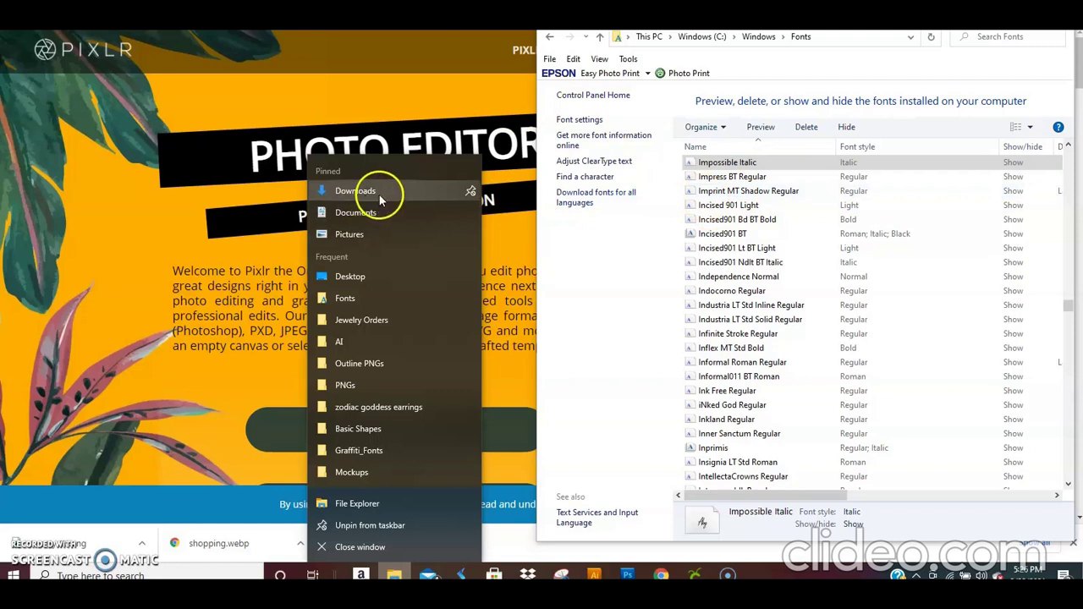
pyautogui.click(669, 417)
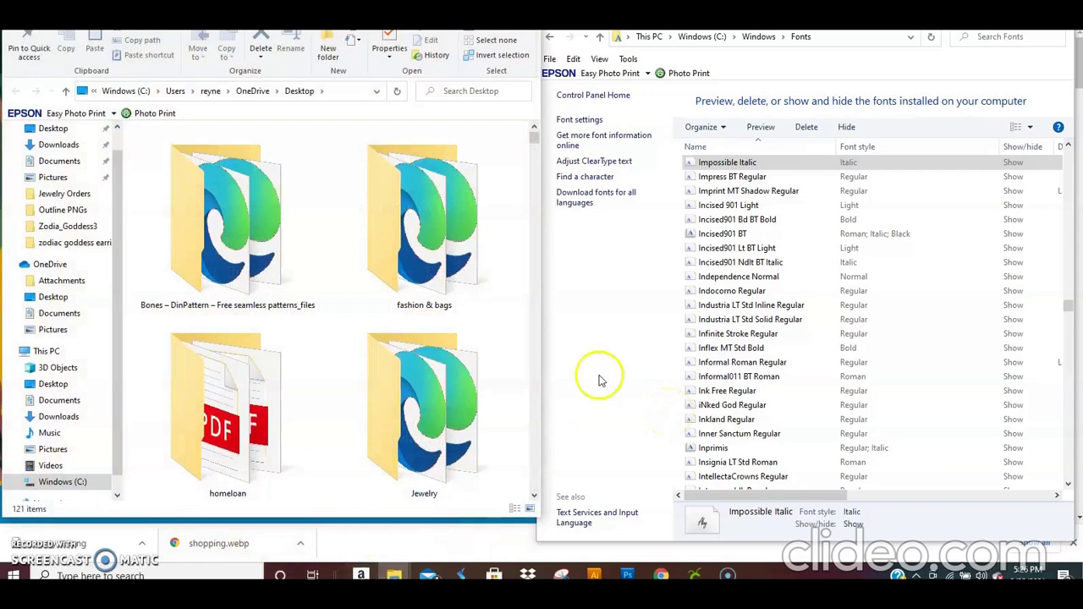
pyautogui.click(605, 347)
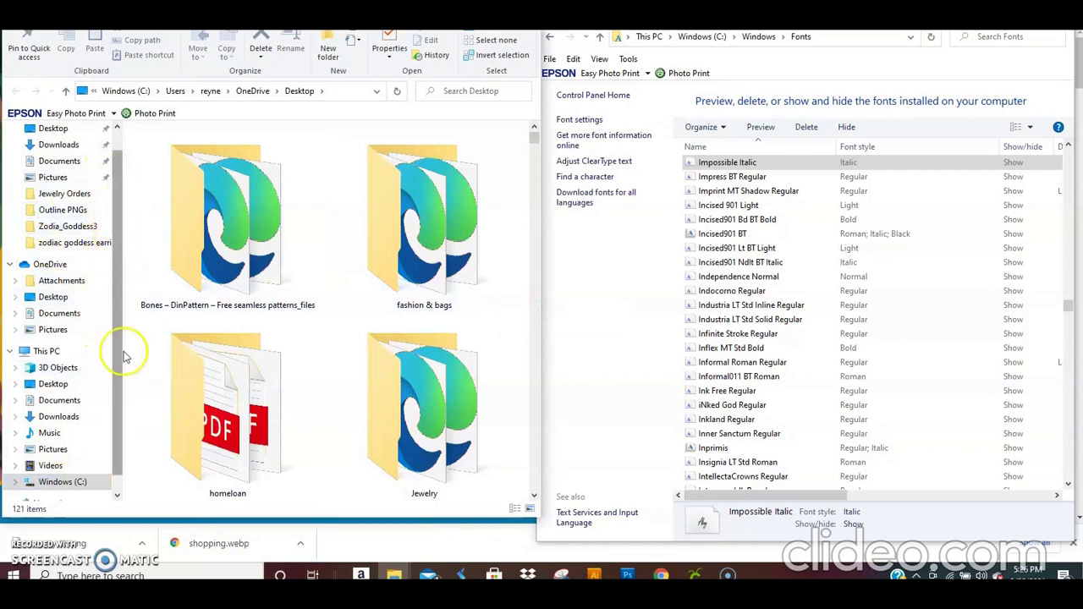
# Browse from the Windows (C:) drive through the Windows folder into Fonts, and close that window
pyautogui.click(61, 482)
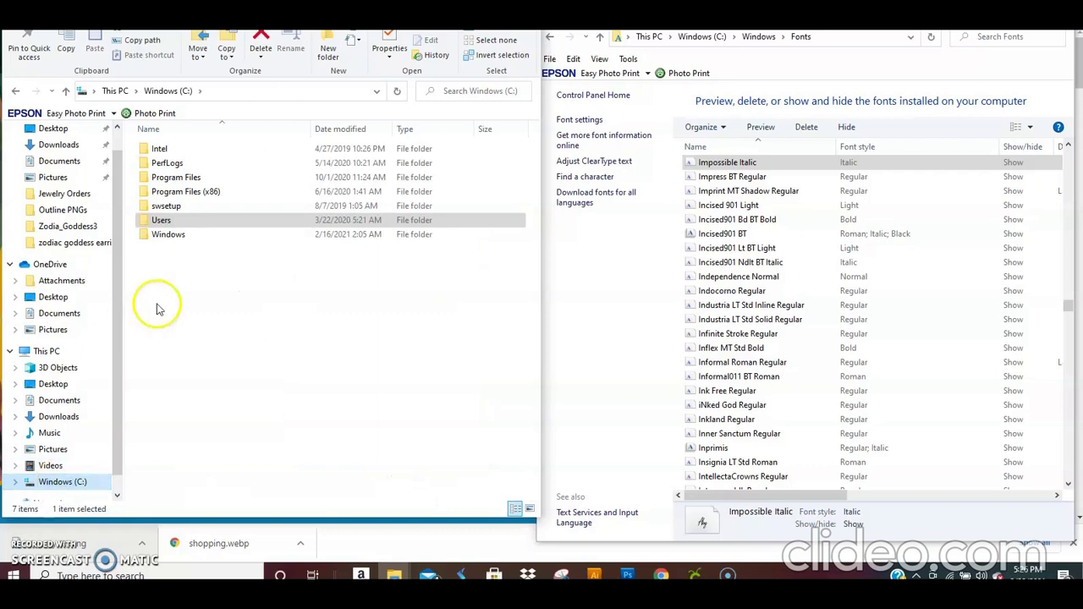
pyautogui.click(174, 237)
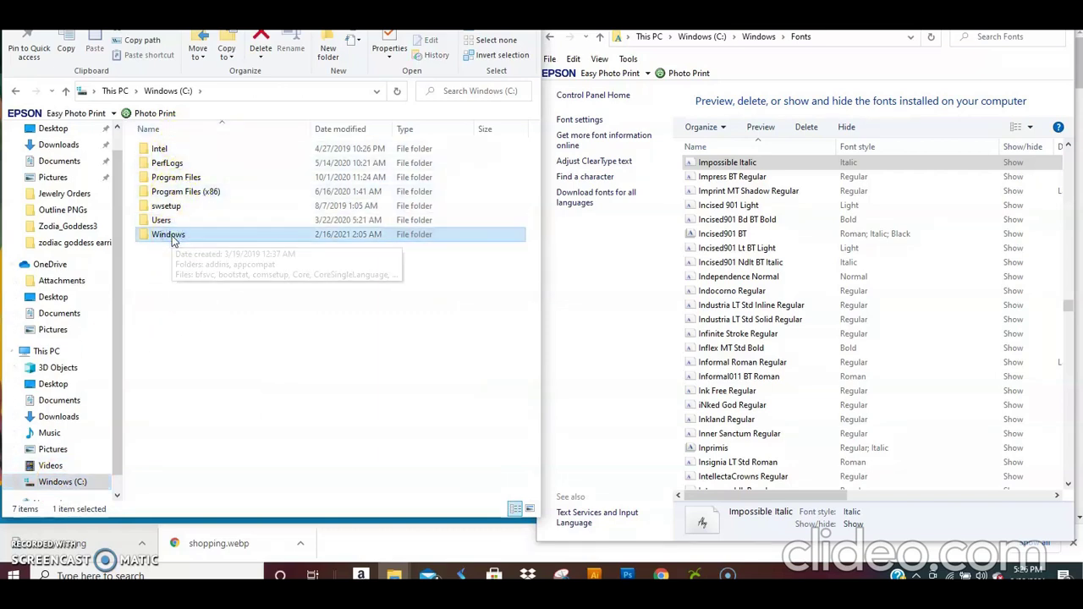
pyautogui.doubleClick(172, 237)
pyautogui.click(148, 410)
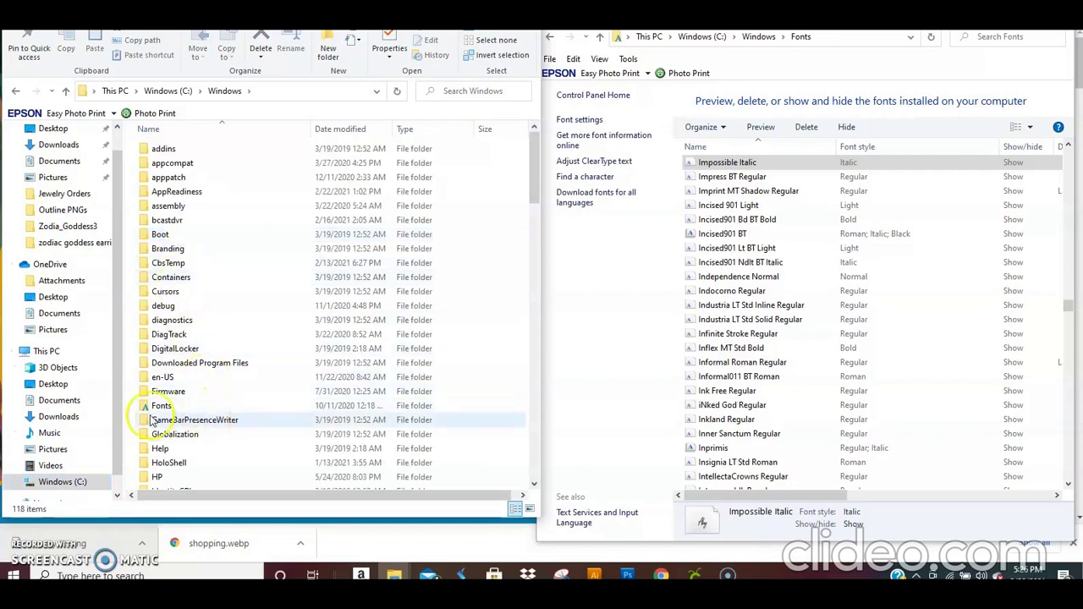
pyautogui.doubleClick(161, 408)
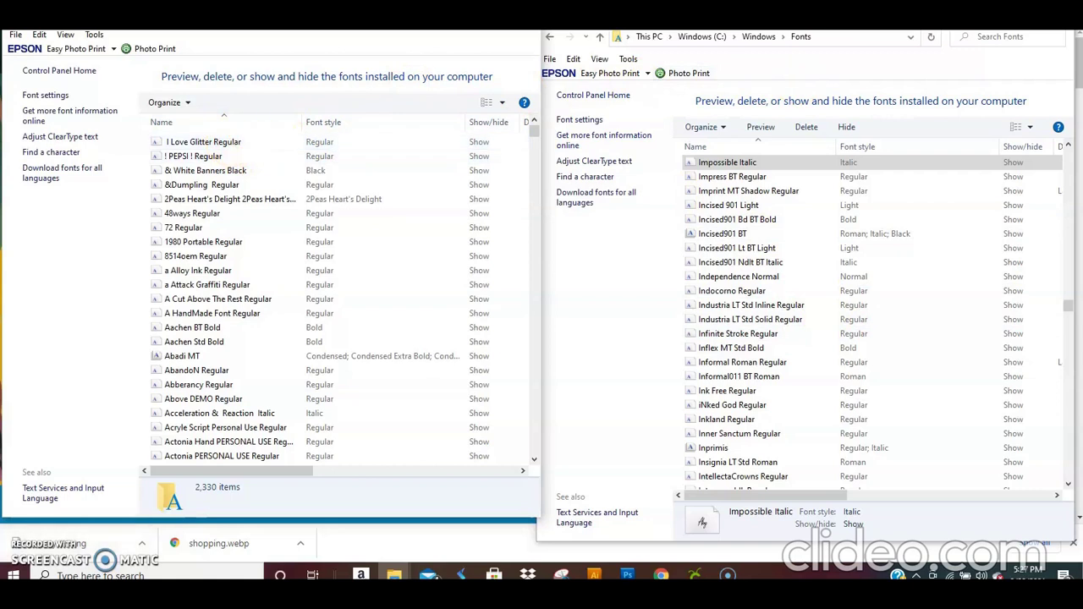
pyautogui.hotkey('alt', 'F4')
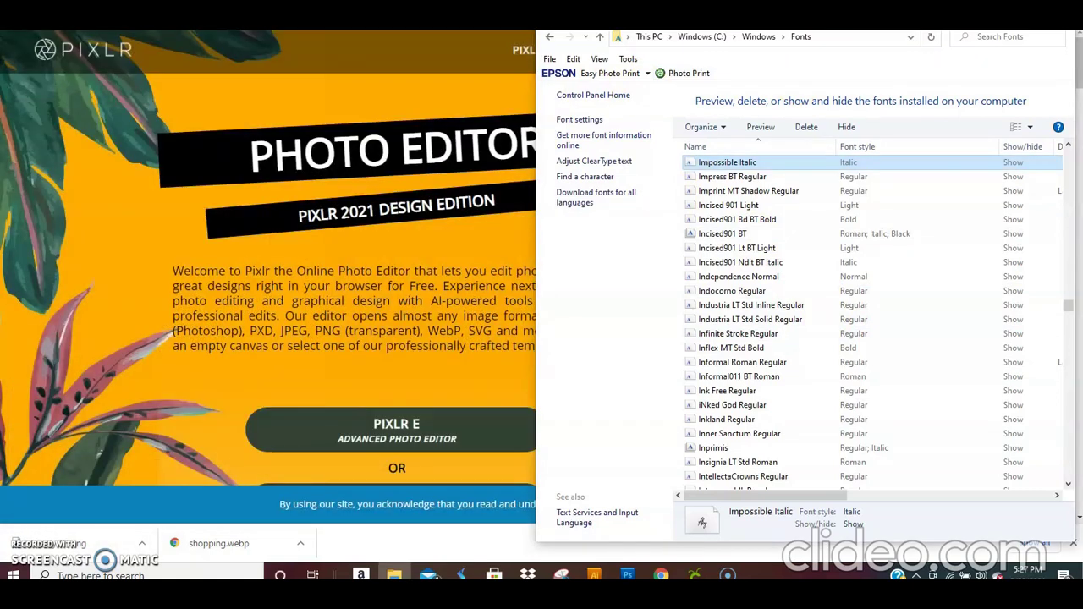
# Copy the Impossible Italic font from the Fonts folder to the desktop, replacing the existing Impossible-3zOj8.otf, and close the Fonts window
pyautogui.moveTo(865, 30); pyautogui.dragTo(709, 35)
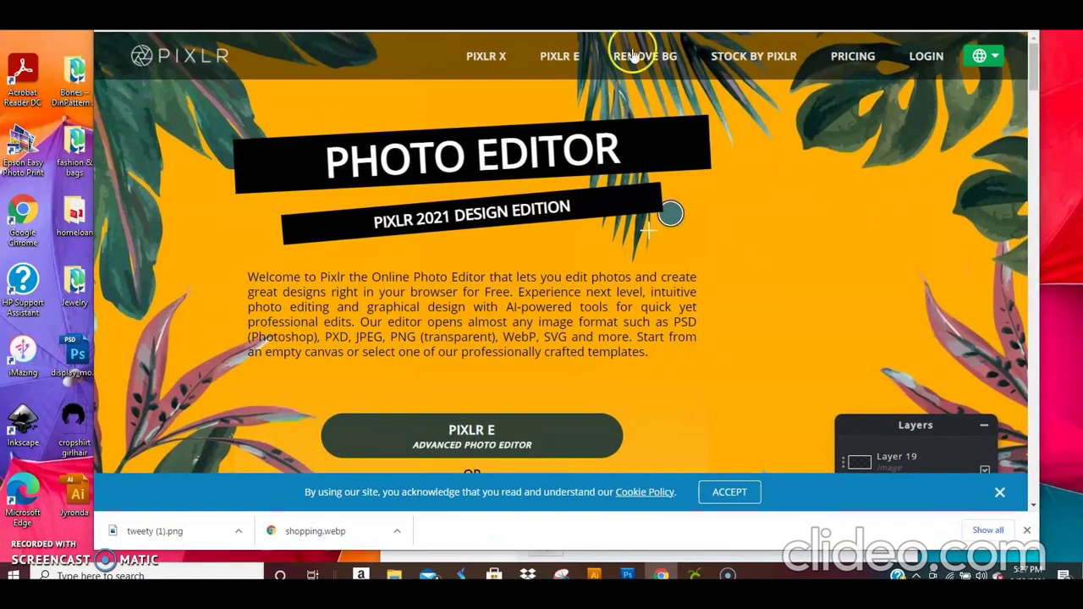
pyautogui.click(394, 575)
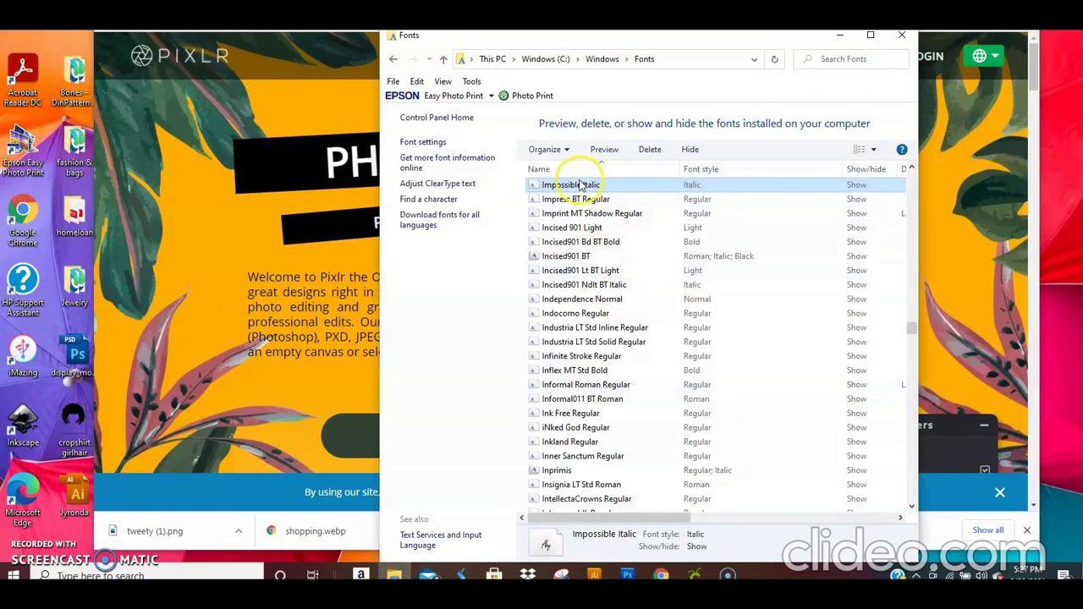
pyautogui.moveTo(572, 184); pyautogui.dragTo(1041, 182)
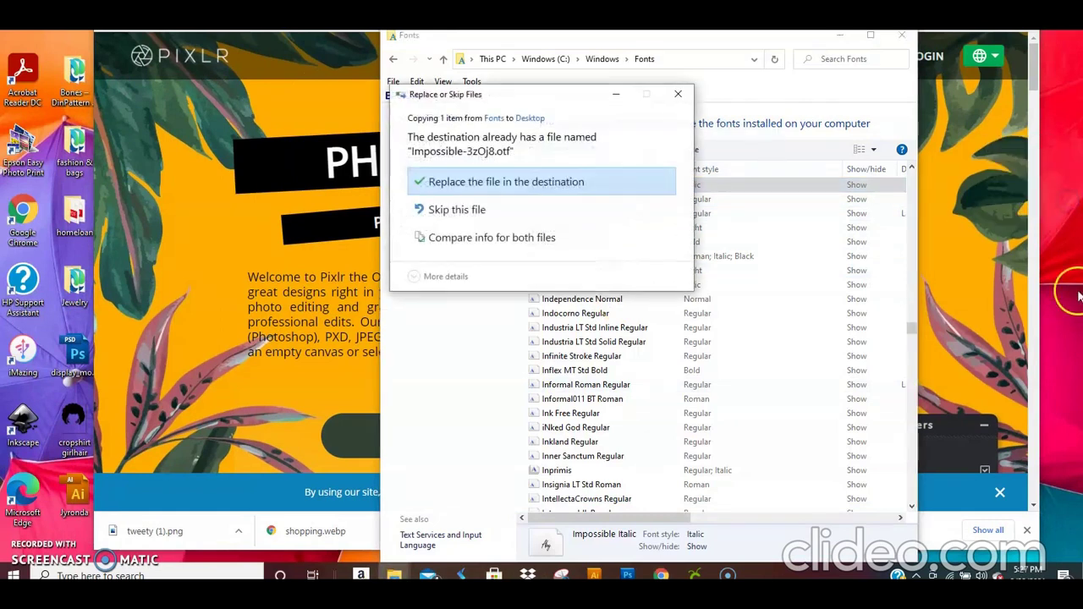
pyautogui.click(512, 183)
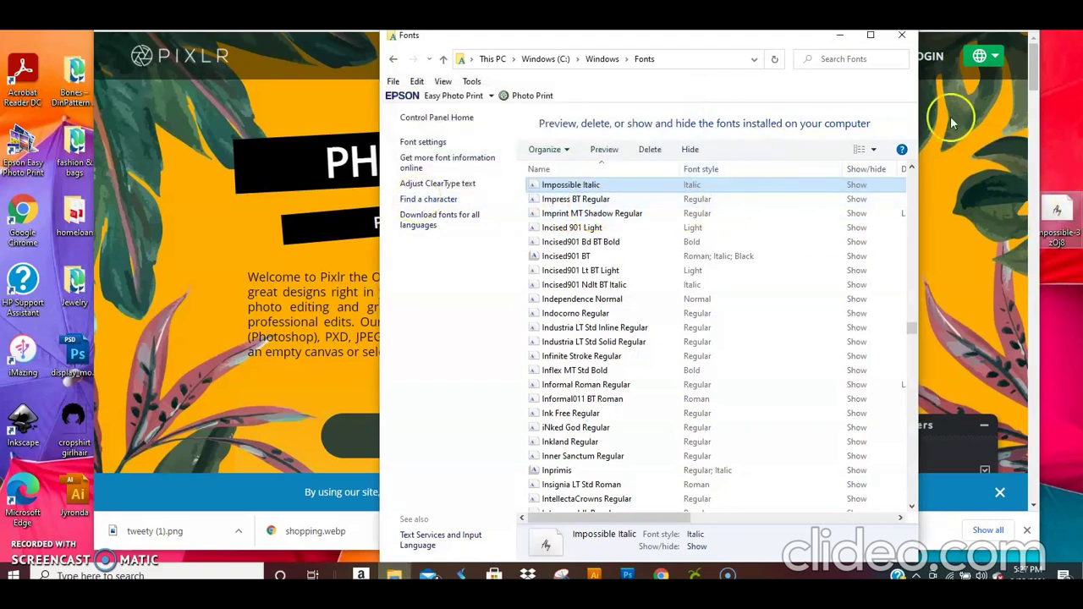
pyautogui.click(901, 37)
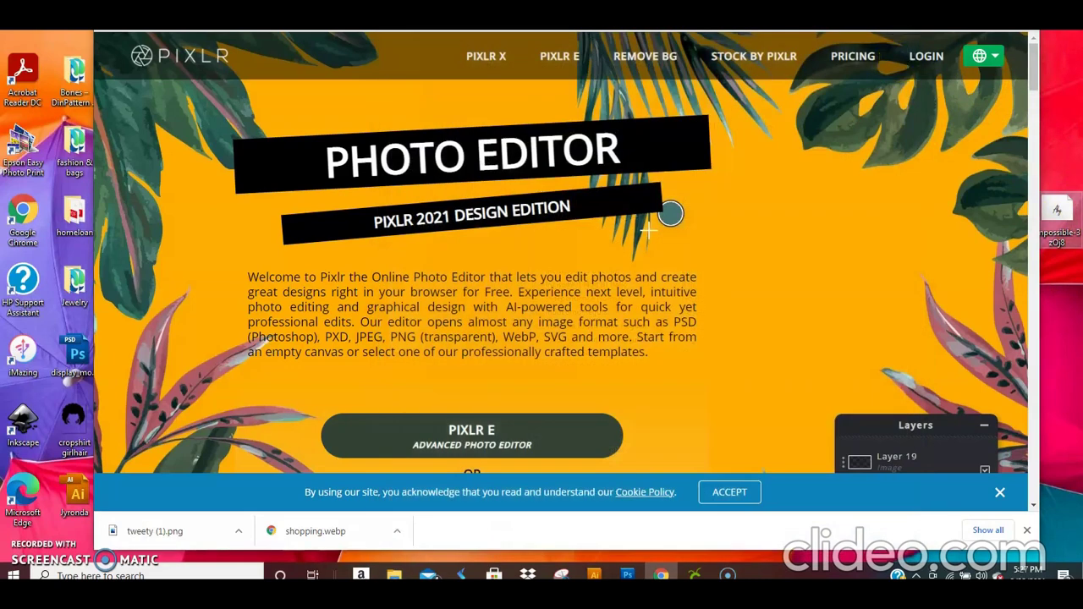
# Maximize the browser and create a new blank 1920 × 1080 image without a background in Pixlr E
pyautogui.press('super+Up')
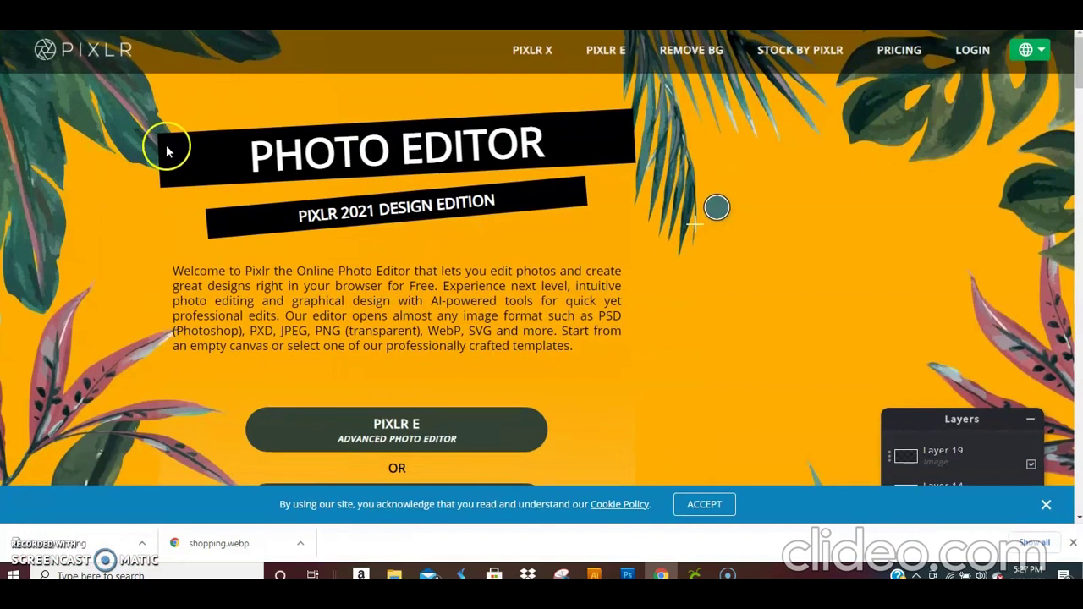
pyautogui.click(398, 436)
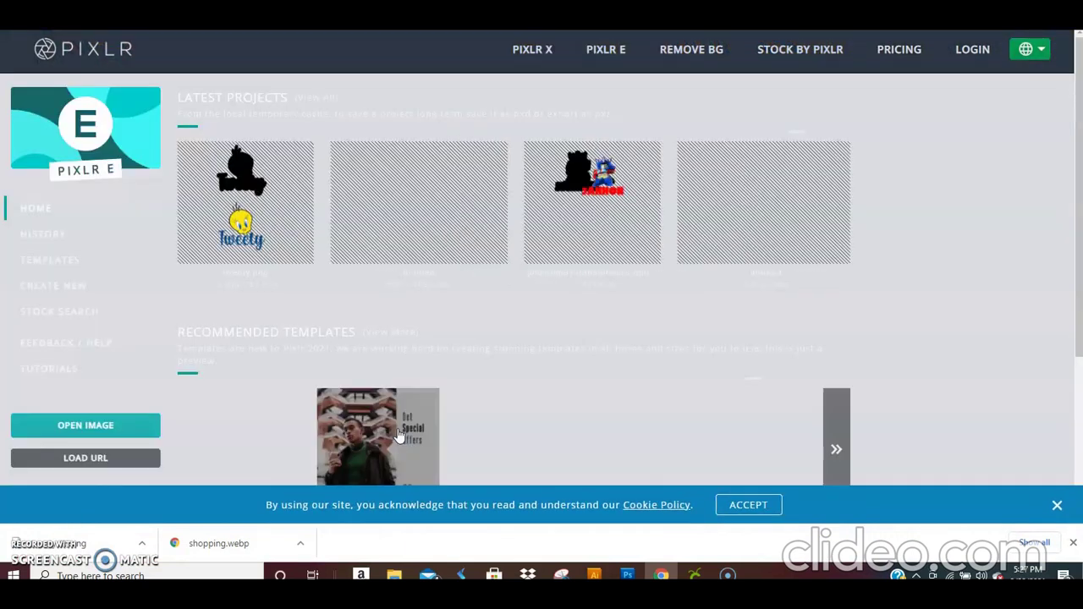
pyautogui.click(39, 286)
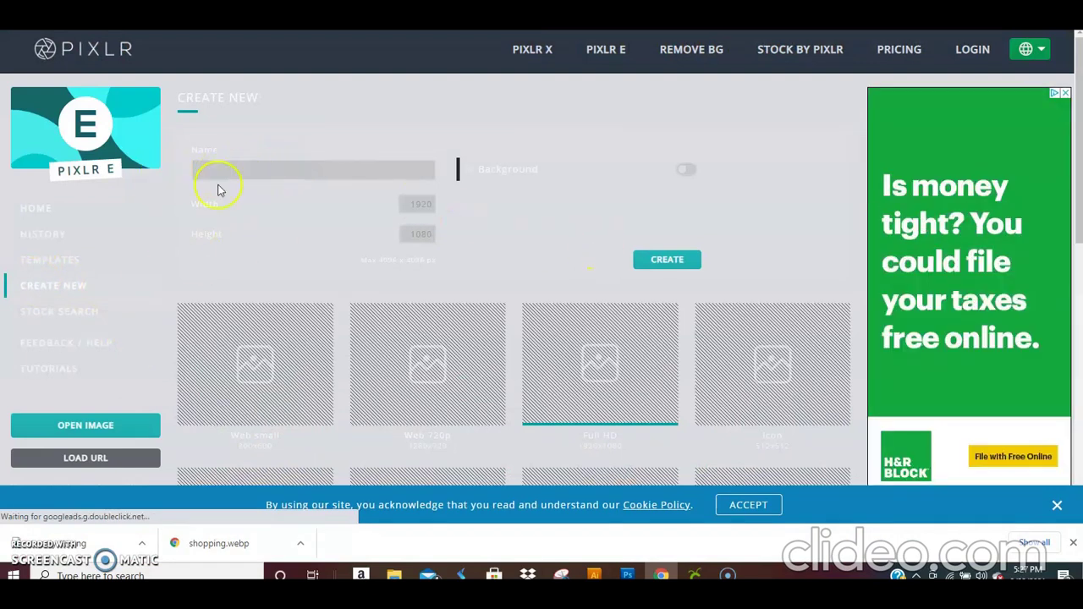
pyautogui.click(664, 262)
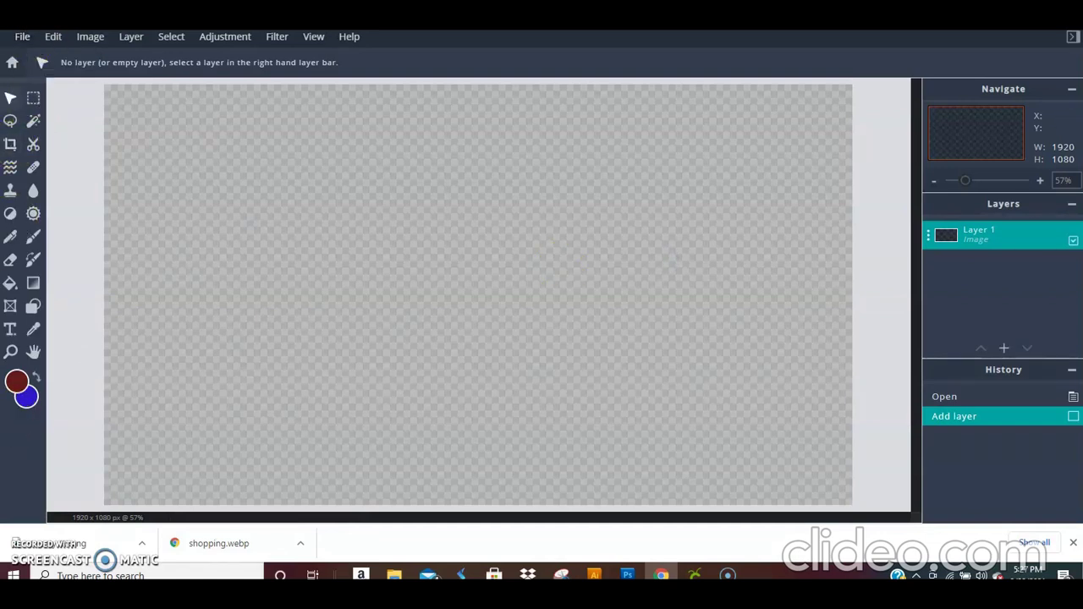
# Open the image file tweety.png in the editor
pyautogui.click(22, 36)
pyautogui.click(53, 36)
pyautogui.click(54, 37)
pyautogui.click(22, 37)
pyautogui.click(44, 77)
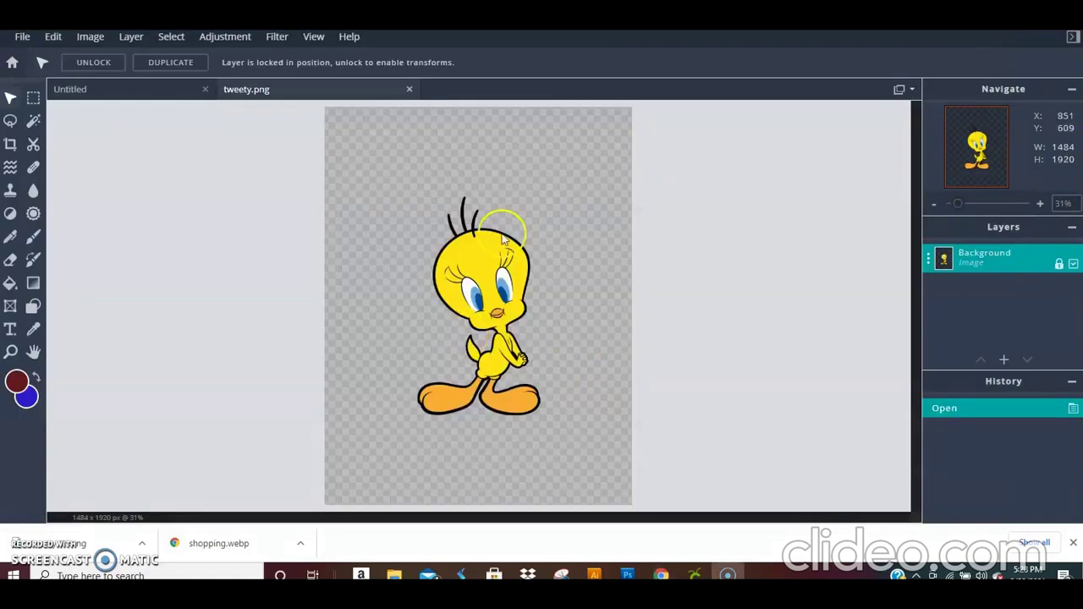
# Unlock the Background layer and scale the Tweety image down to about 1060 × 1370 px, placing it nearer the canvas's upper-left
pyautogui.click(1058, 265)
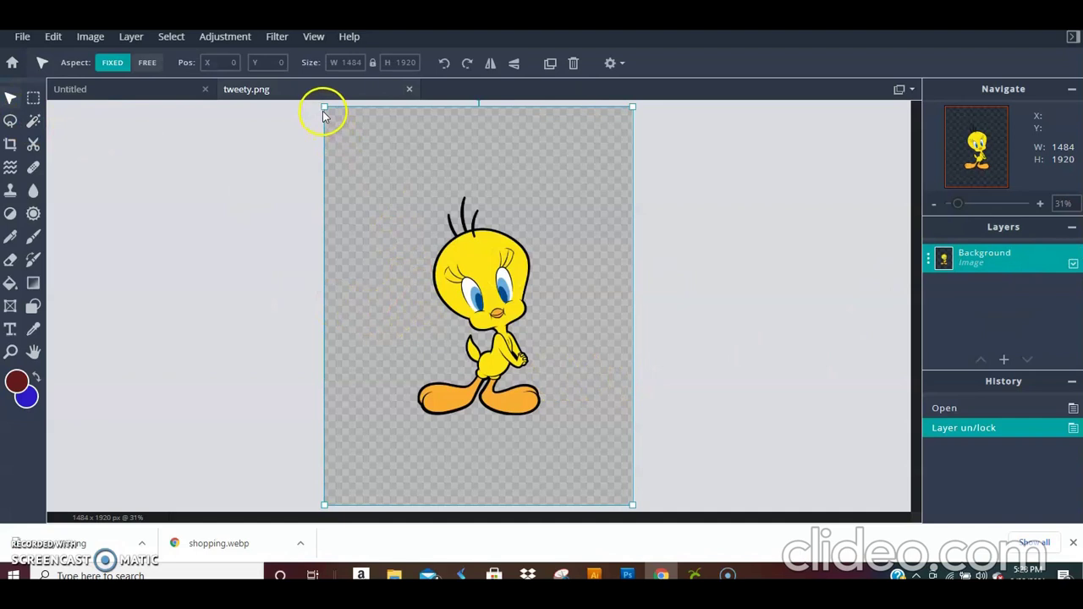
pyautogui.moveTo(324, 108); pyautogui.dragTo(411, 249)
pyautogui.moveTo(525, 370); pyautogui.dragTo(464, 282)
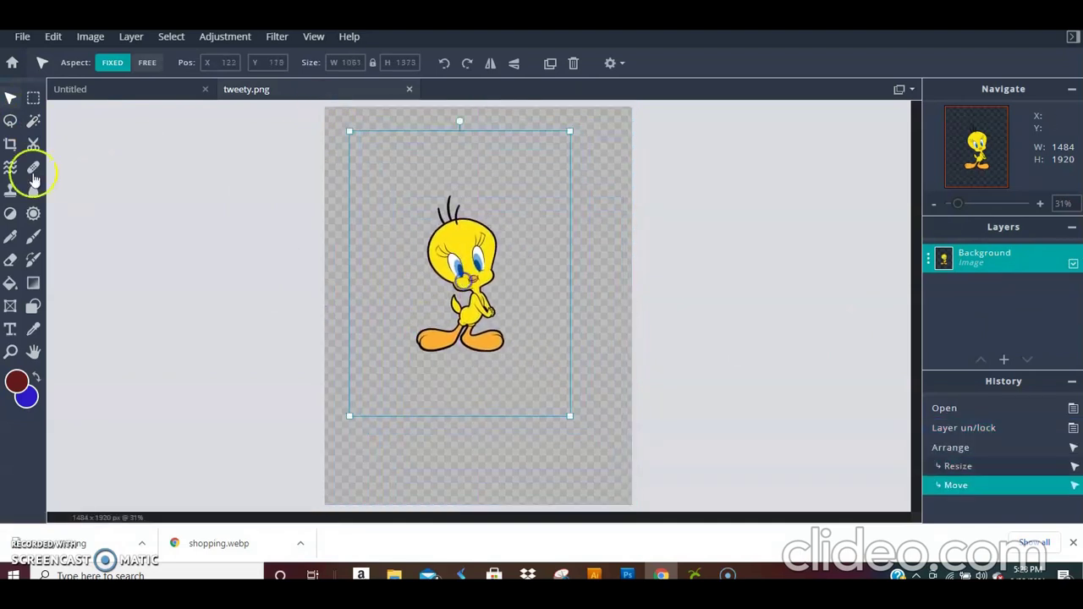
# Select Tweety with a rectangular marquee of about 509 × 866 px, then cut and paste the figure onto its own layer
pyautogui.click(33, 98)
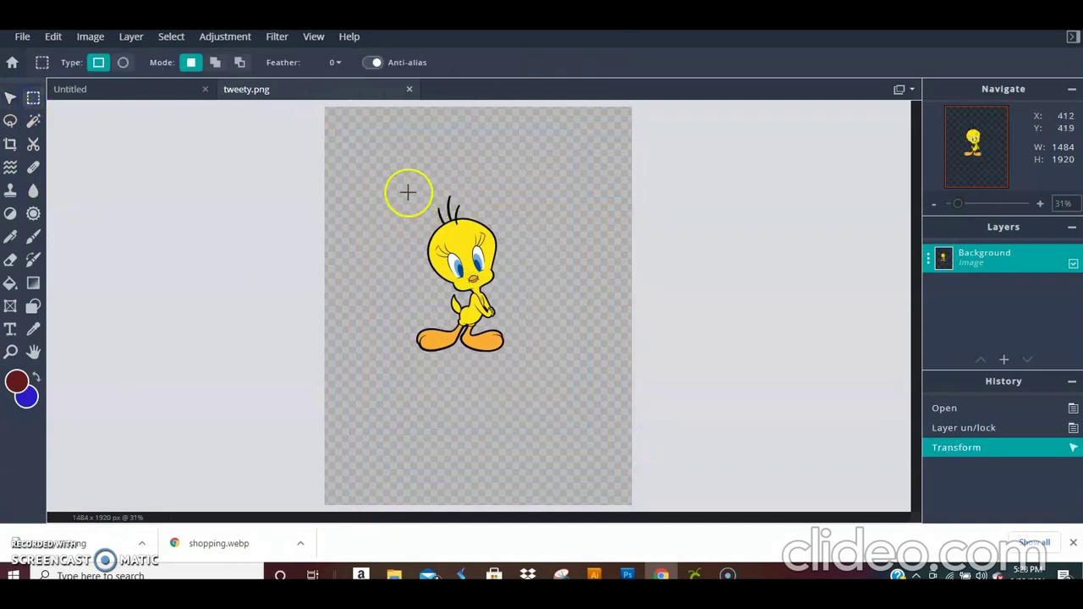
pyautogui.moveTo(408, 187); pyautogui.dragTo(513, 366)
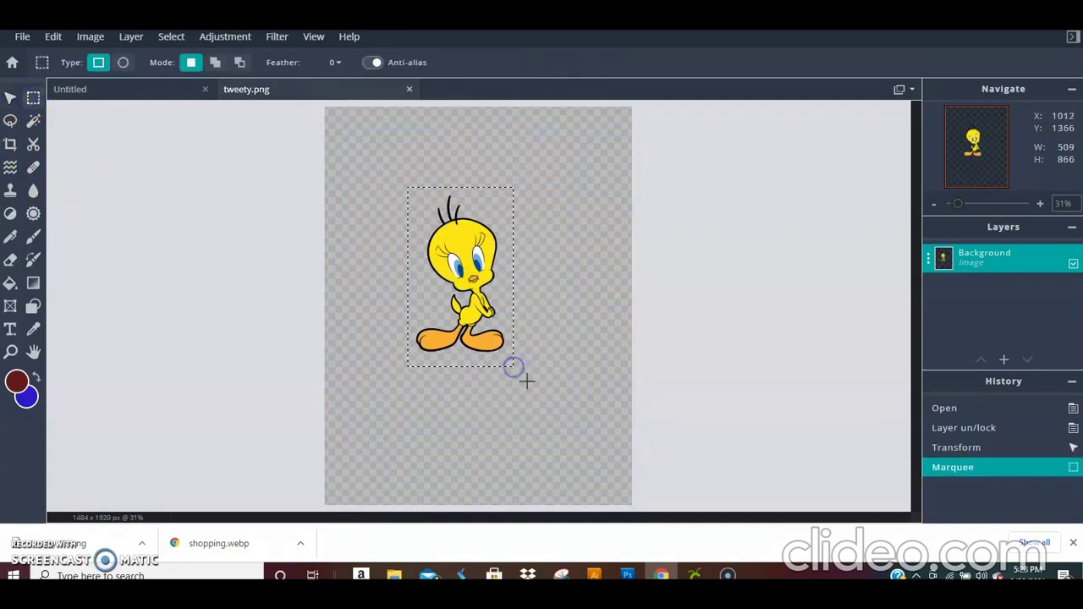
pyautogui.click(52, 38)
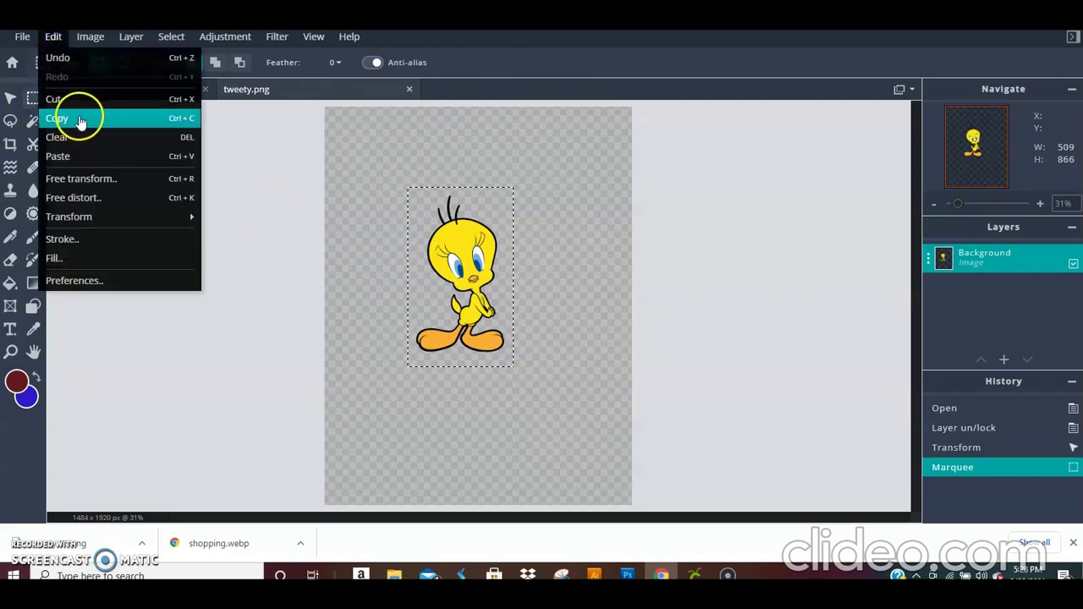
pyautogui.click(63, 99)
pyautogui.click(54, 38)
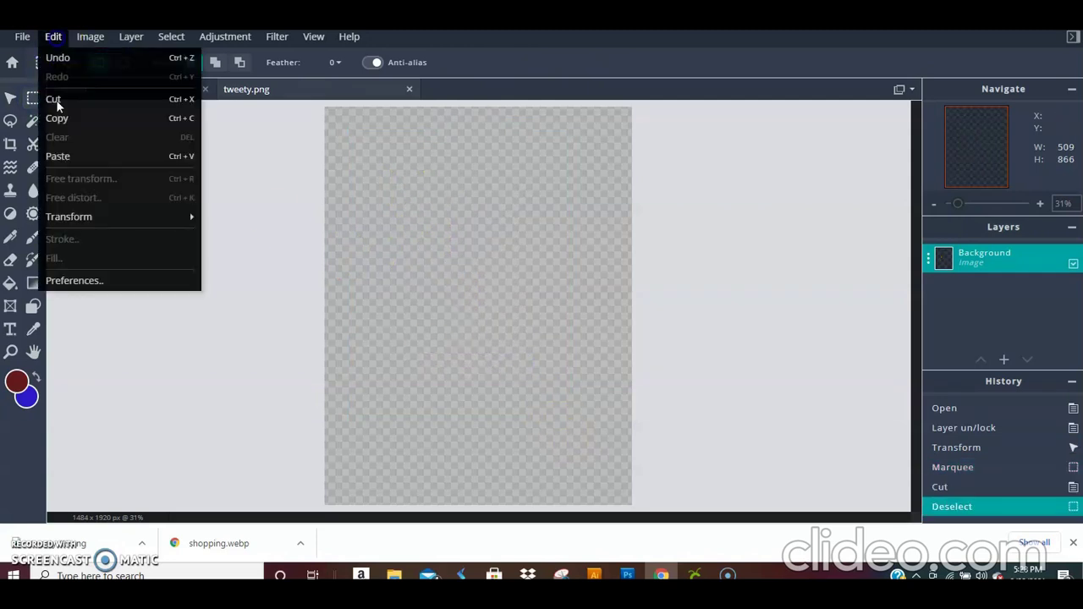
pyautogui.click(81, 160)
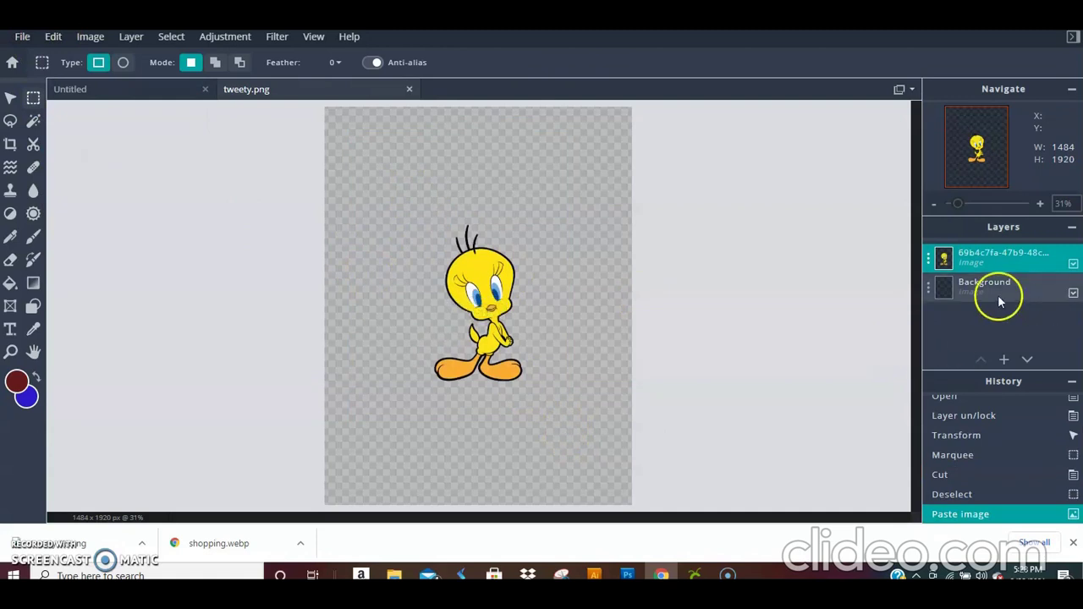
# Delete the empty Background layer and move the pasted Tweety up to about X 466, Y 285
pyautogui.click(1042, 293)
pyautogui.press('Delete')
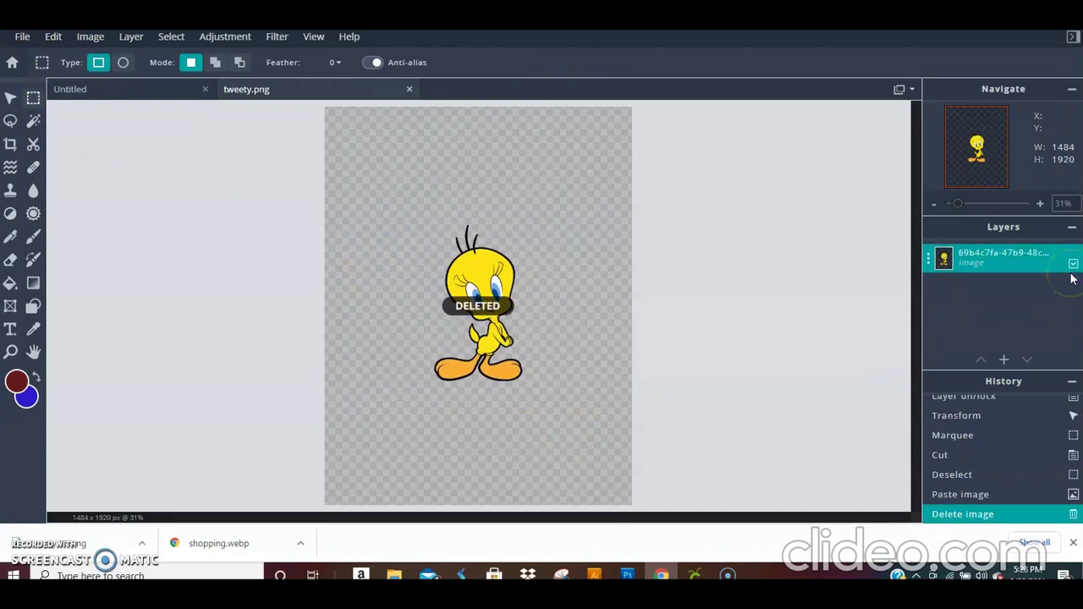
pyautogui.click(10, 97)
pyautogui.moveTo(508, 272); pyautogui.dragTo(503, 239)
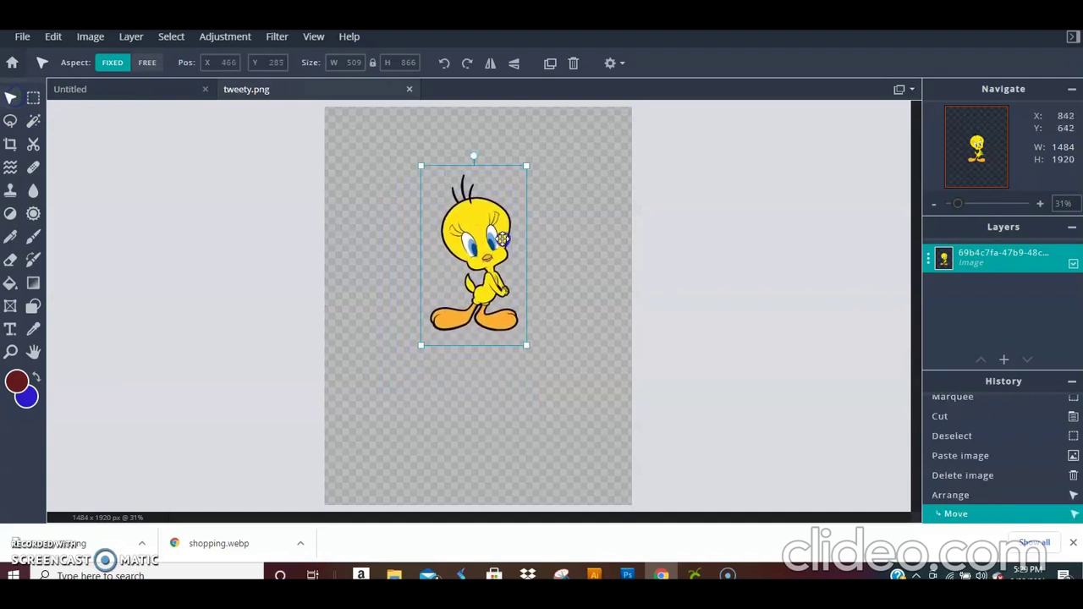
# Add a text layer reading "Tweety" in the font The spirit
pyautogui.click(11, 330)
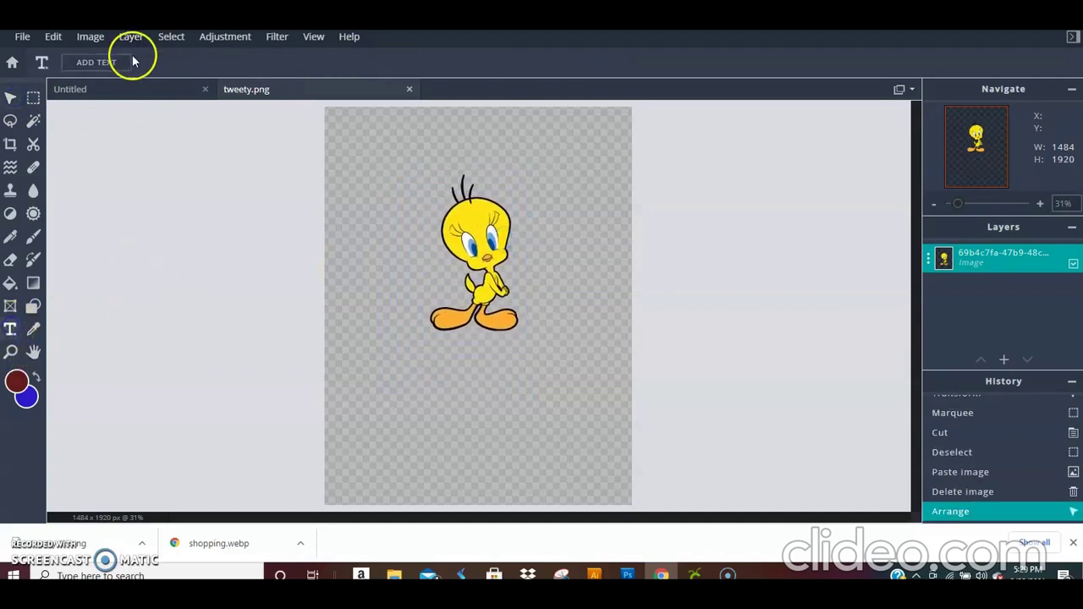
pyautogui.click(104, 64)
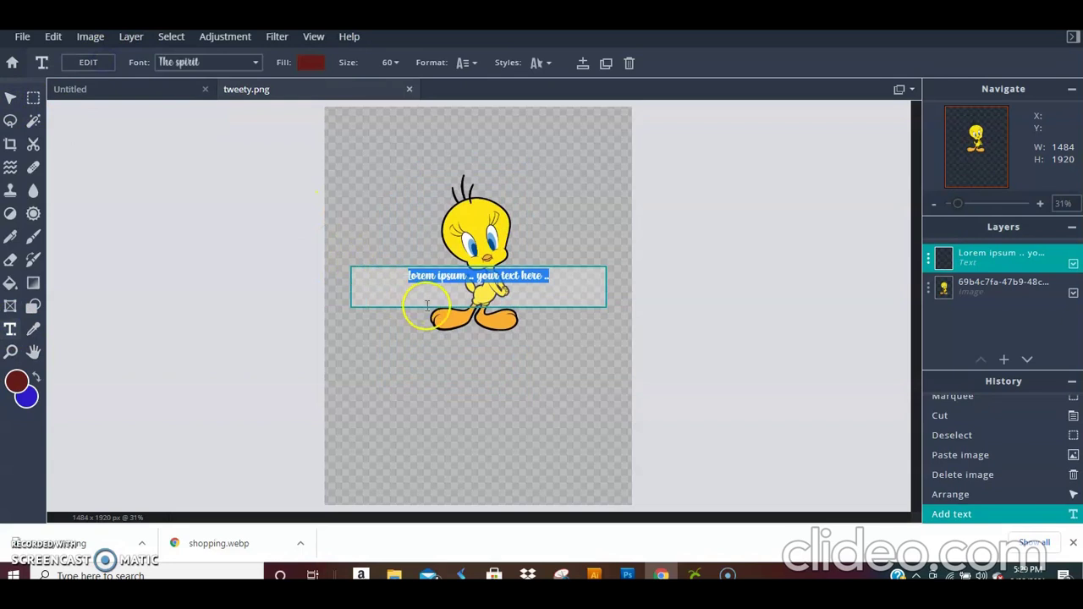
pyautogui.press('BackSpace')
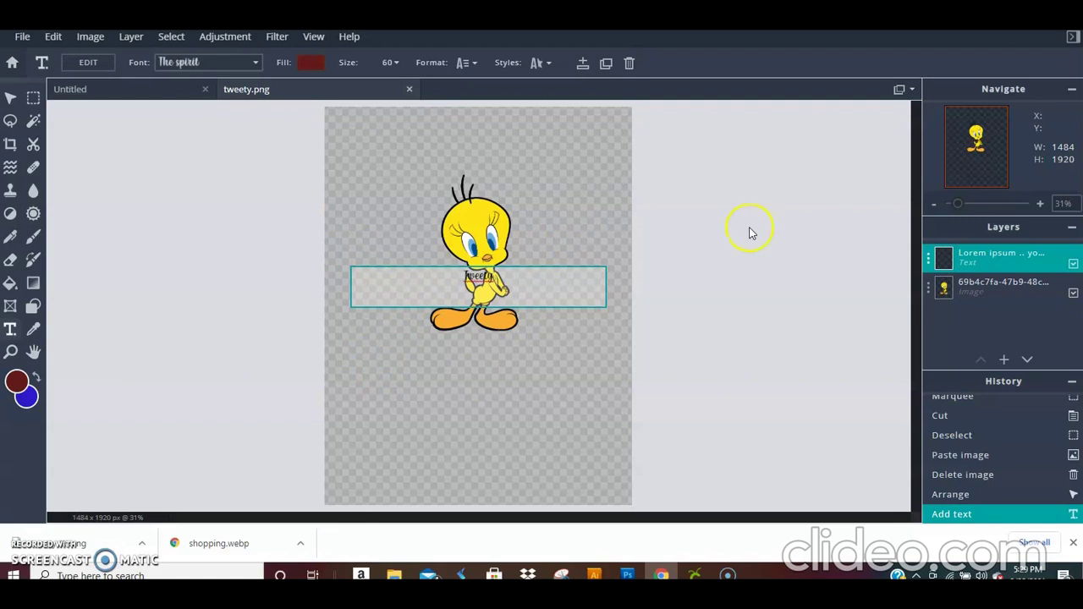
pyautogui.click(256, 63)
pyautogui.click(236, 447)
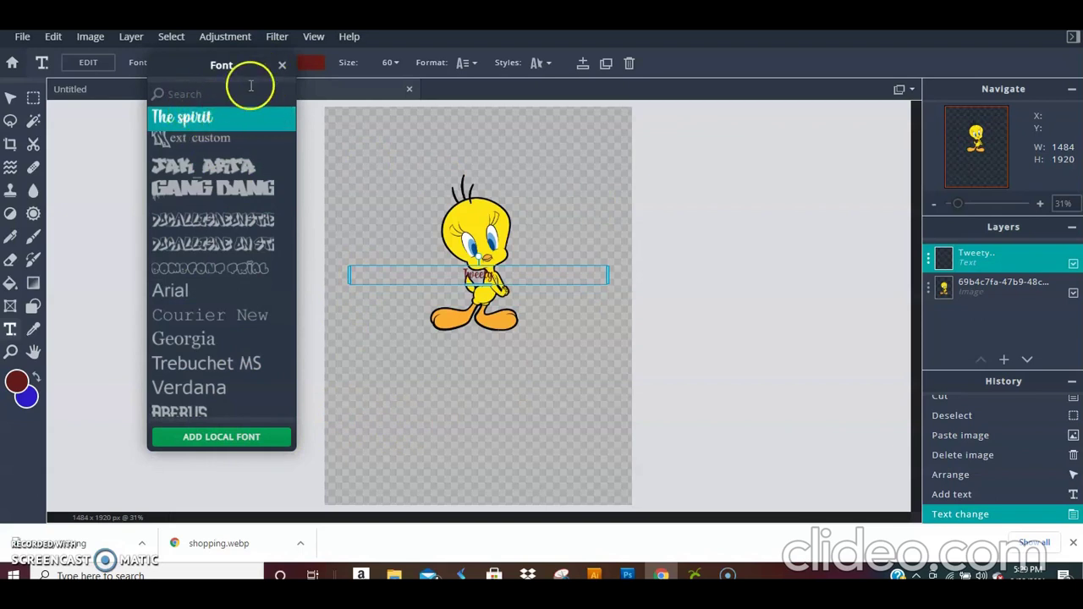
pyautogui.click(212, 118)
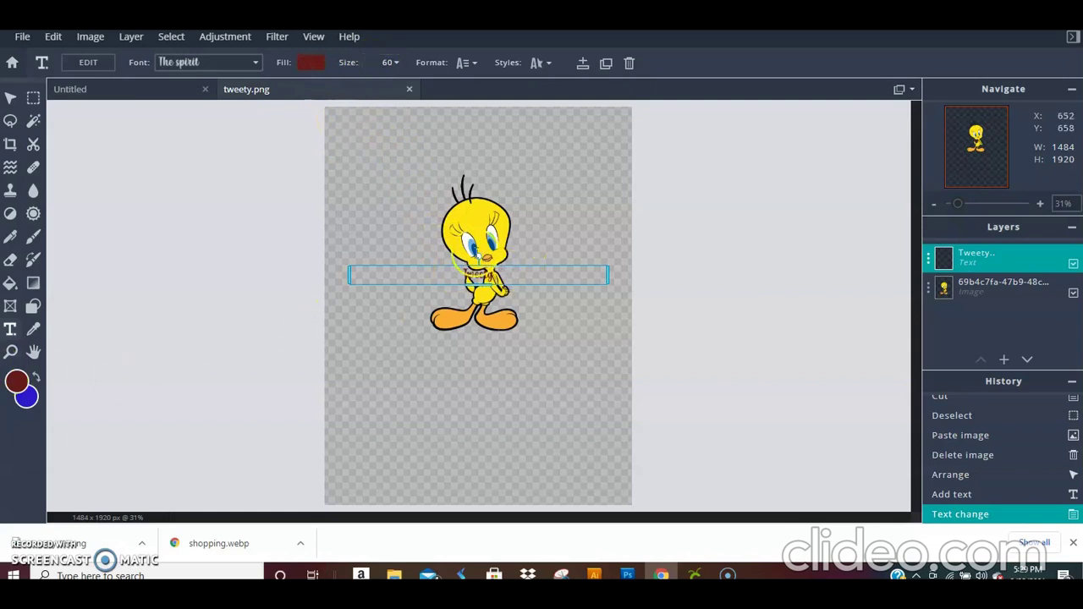
# Increase the Tweety text size to 425
pyautogui.click(396, 63)
pyautogui.moveTo(309, 90); pyautogui.dragTo(350, 89)
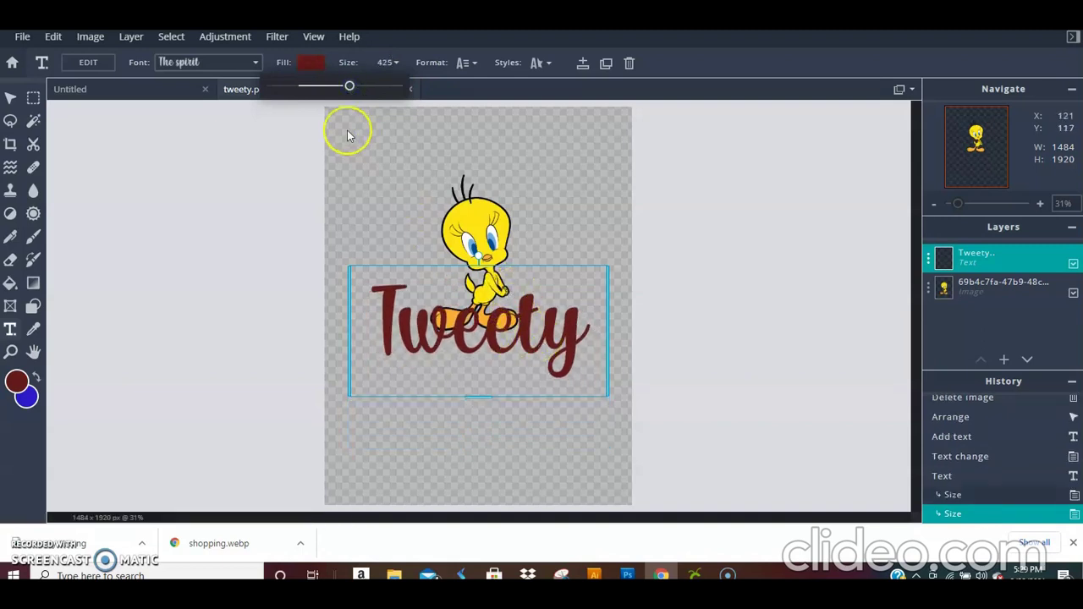
# Fill the Tweety text with the dark blue #004B8E sampled from the character's eye
pyautogui.click(306, 65)
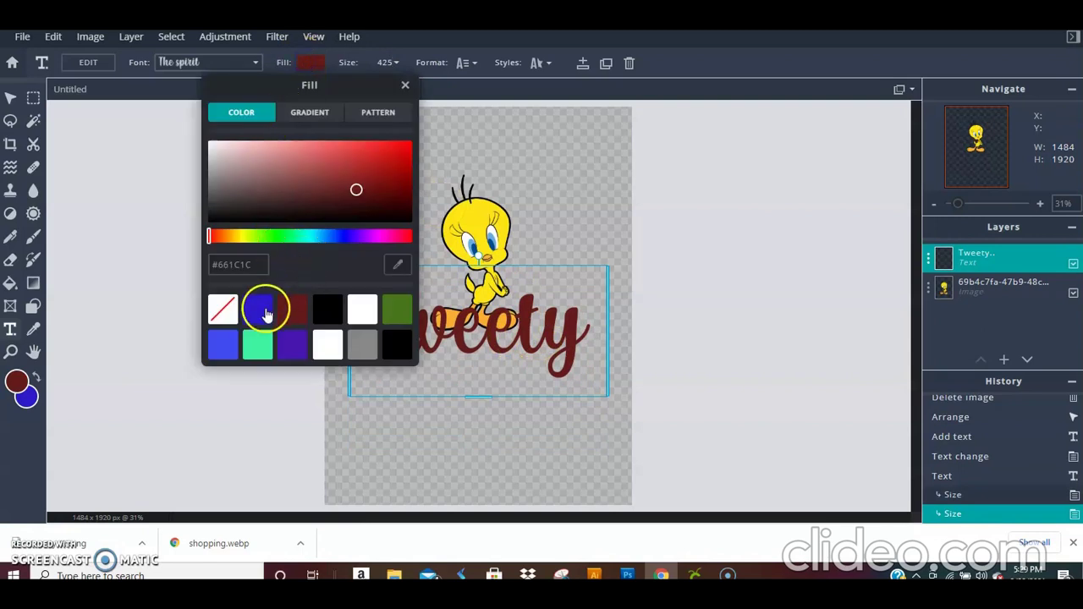
pyautogui.click(398, 270)
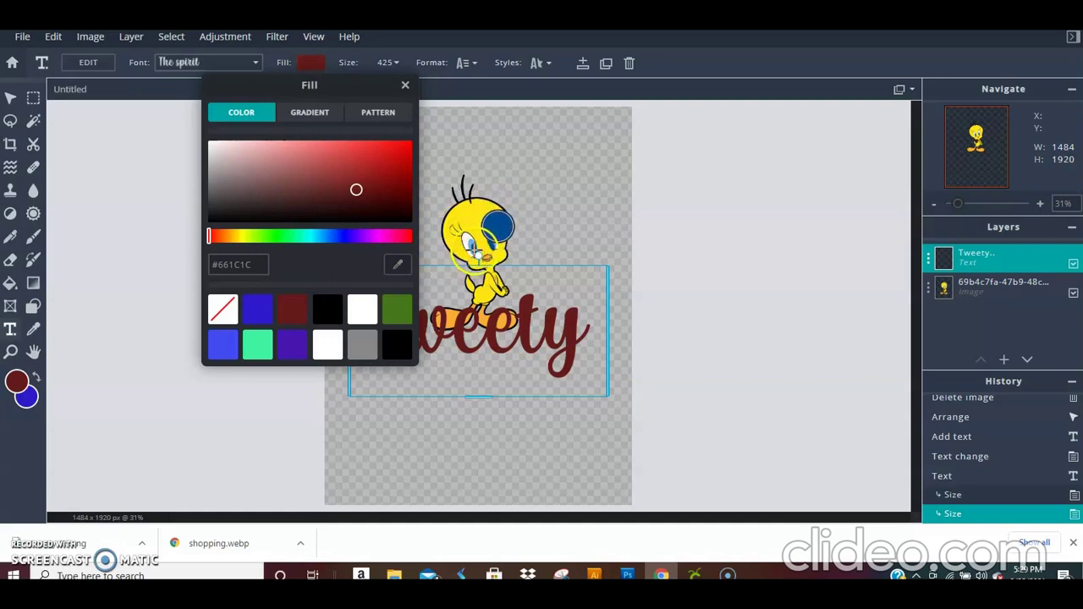
pyautogui.click(473, 247)
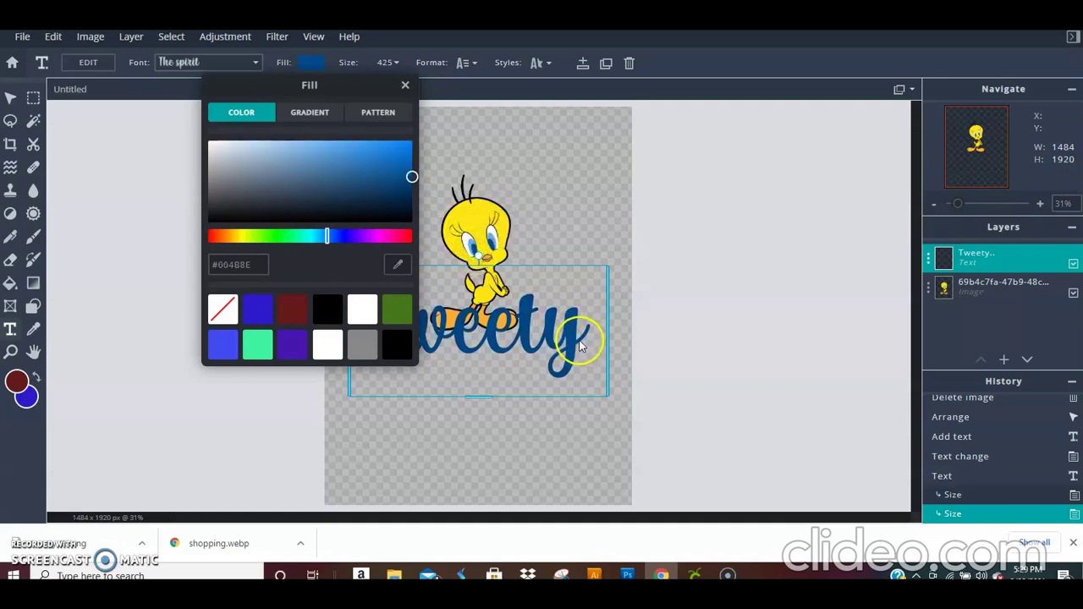
# Apply the multicolour rainbow linear gradient preset as the Tweety text's fill, keeping the lettering uncovered by the fill settings
pyautogui.click(310, 112)
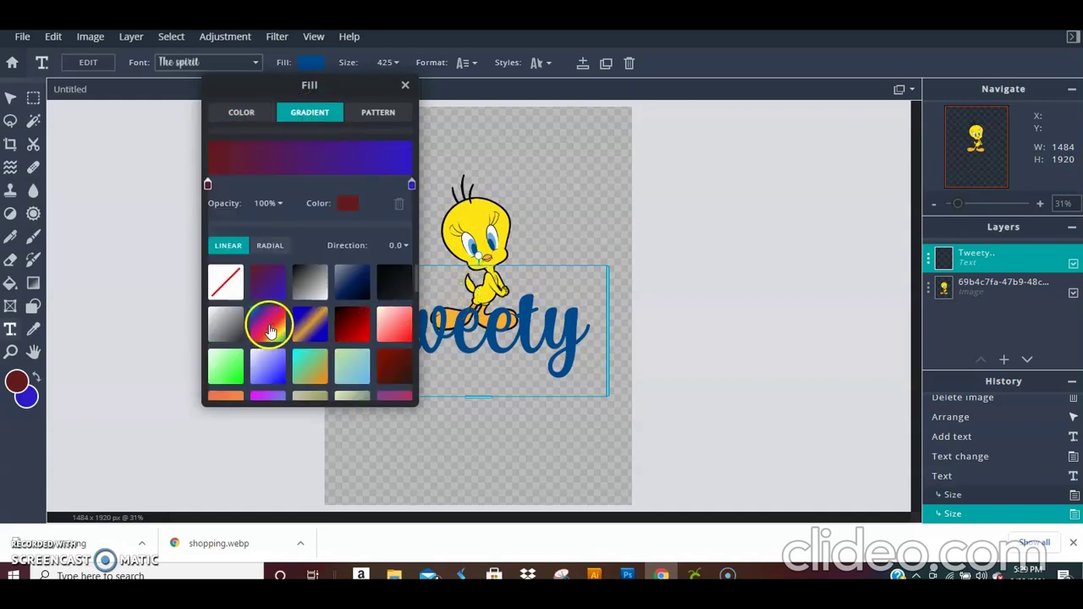
pyautogui.click(269, 329)
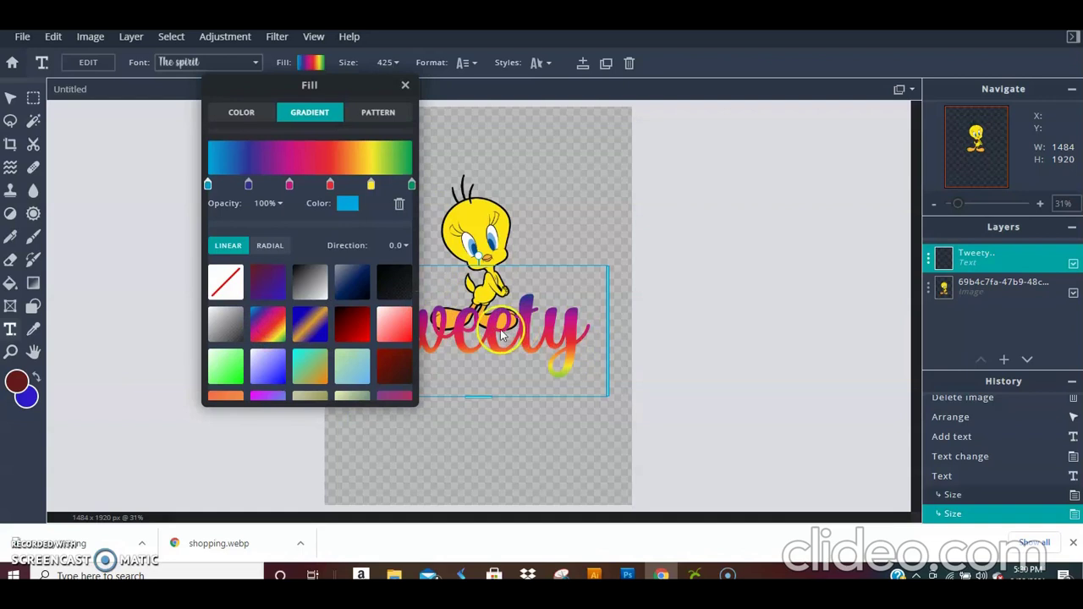
pyautogui.moveTo(357, 86); pyautogui.dragTo(243, 93)
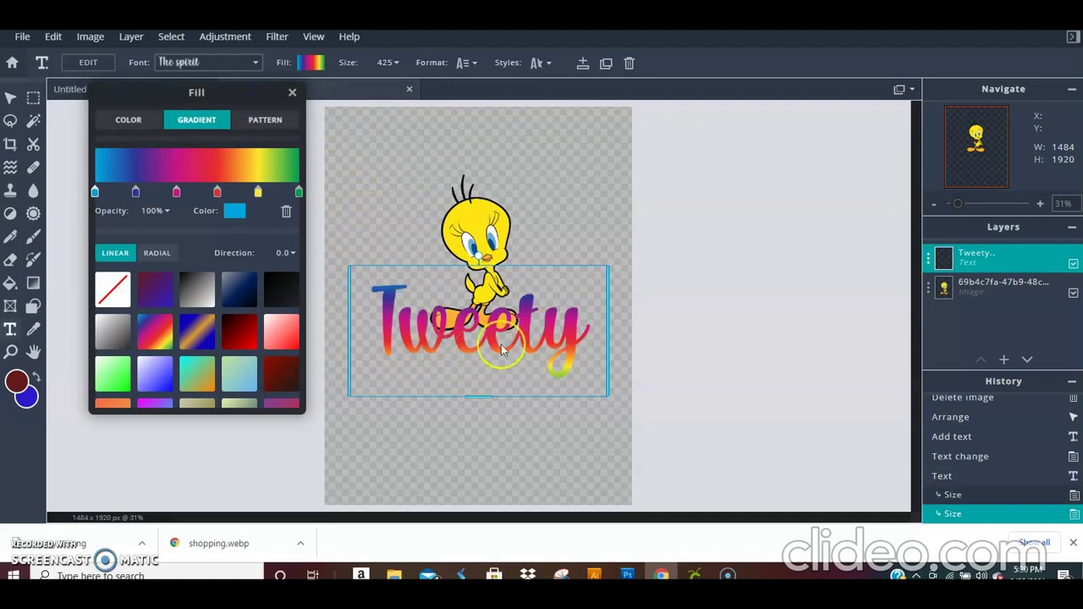
# Remove the magenta, red, yellow and green stops from the text gradient and move the dark blue stop near the gradient's far end
pyautogui.click(175, 188)
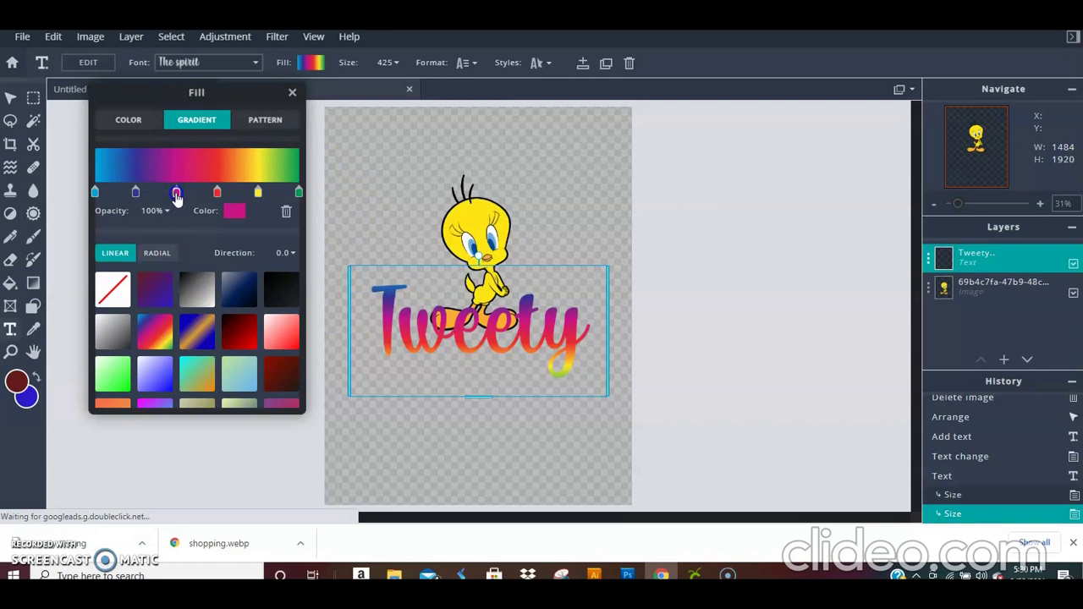
pyautogui.click(236, 215)
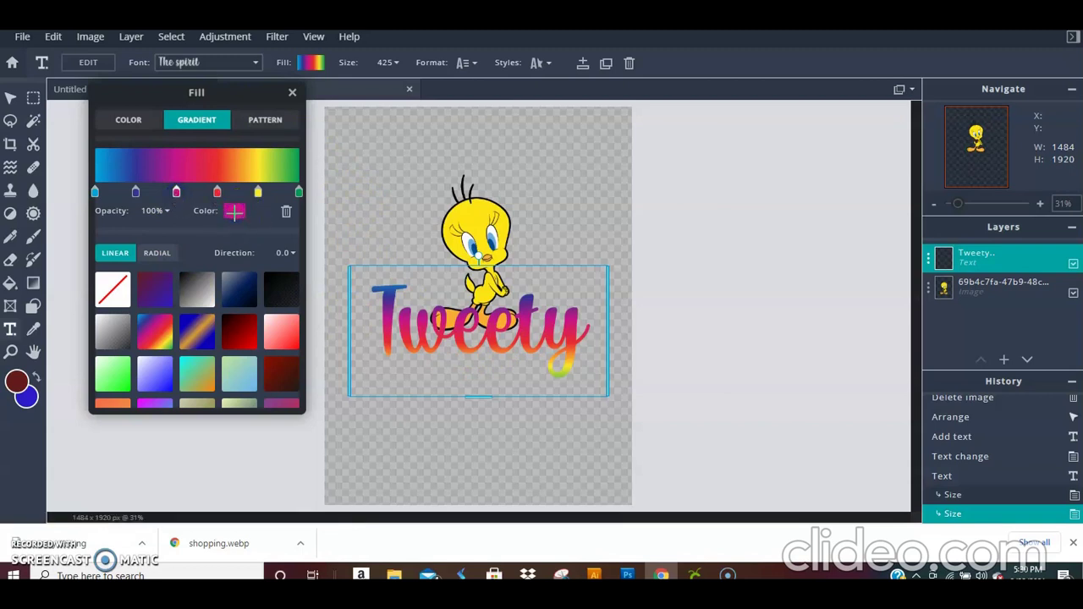
pyautogui.click(235, 212)
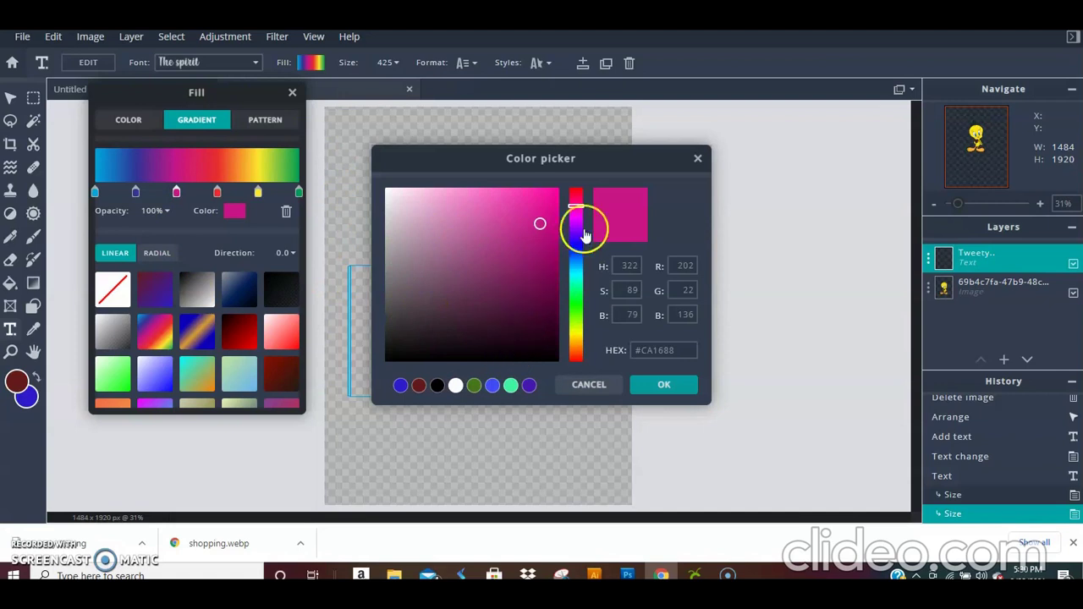
pyautogui.click(653, 388)
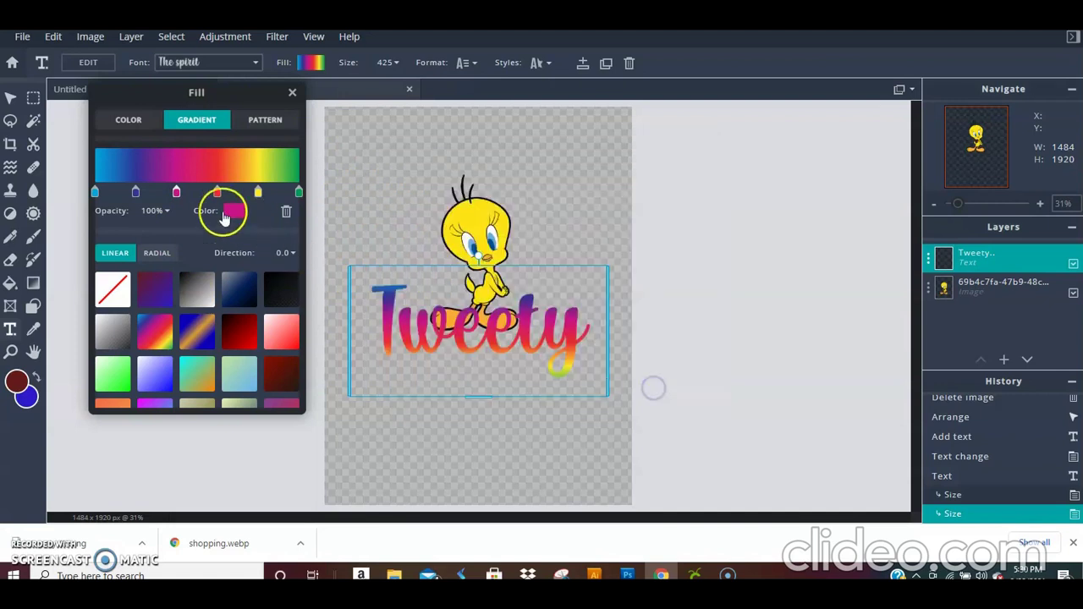
pyautogui.click(285, 213)
pyautogui.click(217, 191)
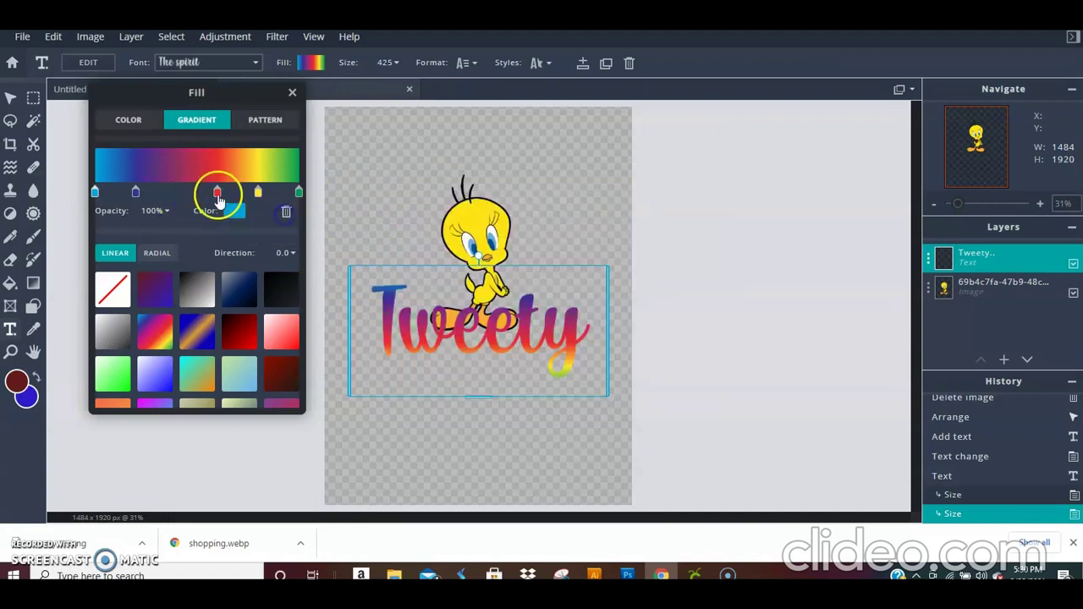
pyautogui.click(258, 192)
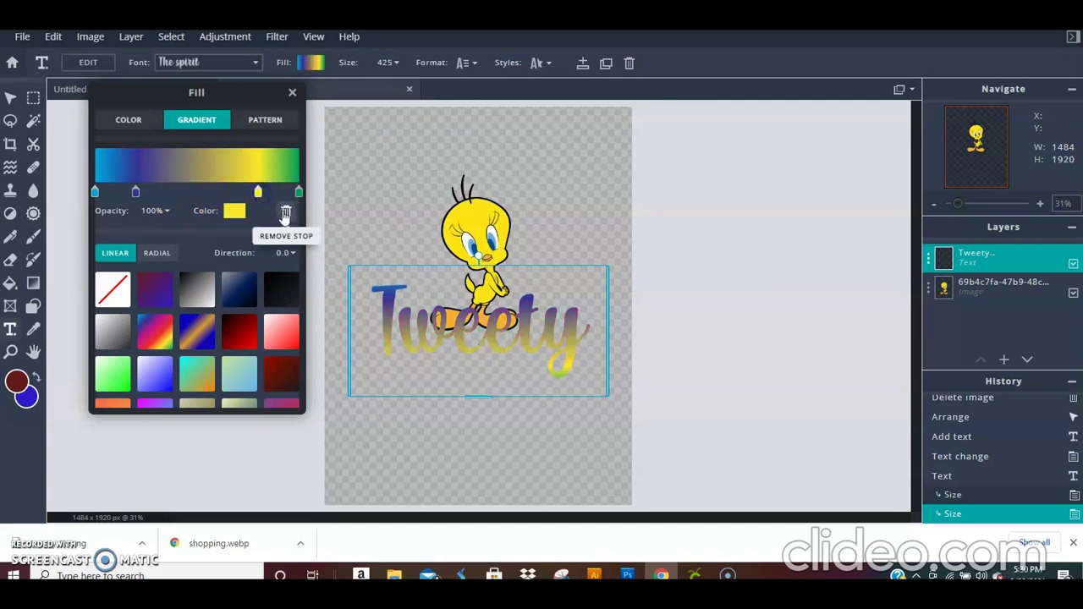
pyautogui.click(286, 213)
pyautogui.click(286, 213)
pyautogui.moveTo(135, 192); pyautogui.dragTo(282, 196)
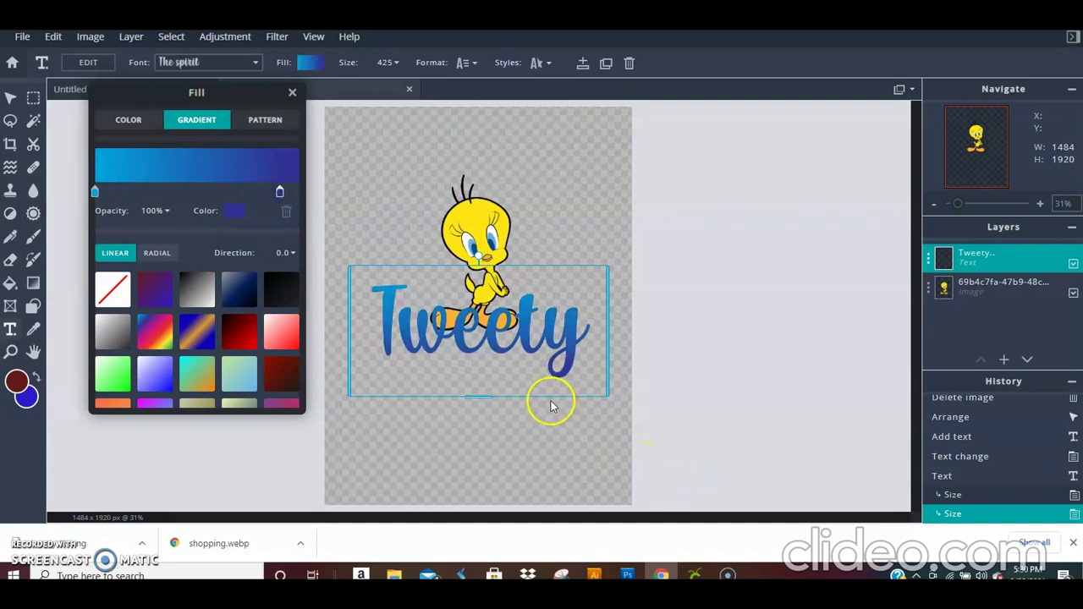
pyautogui.click(391, 339)
# Rasterize the Tweety text layer so the Gradient tool can work on it
pyautogui.click(33, 282)
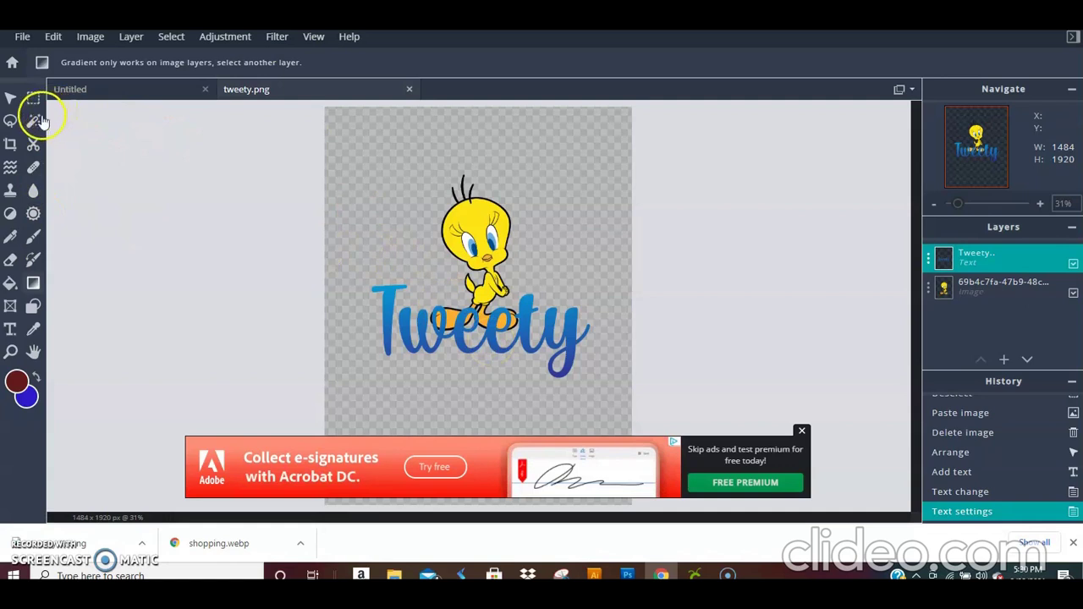
pyautogui.click(10, 98)
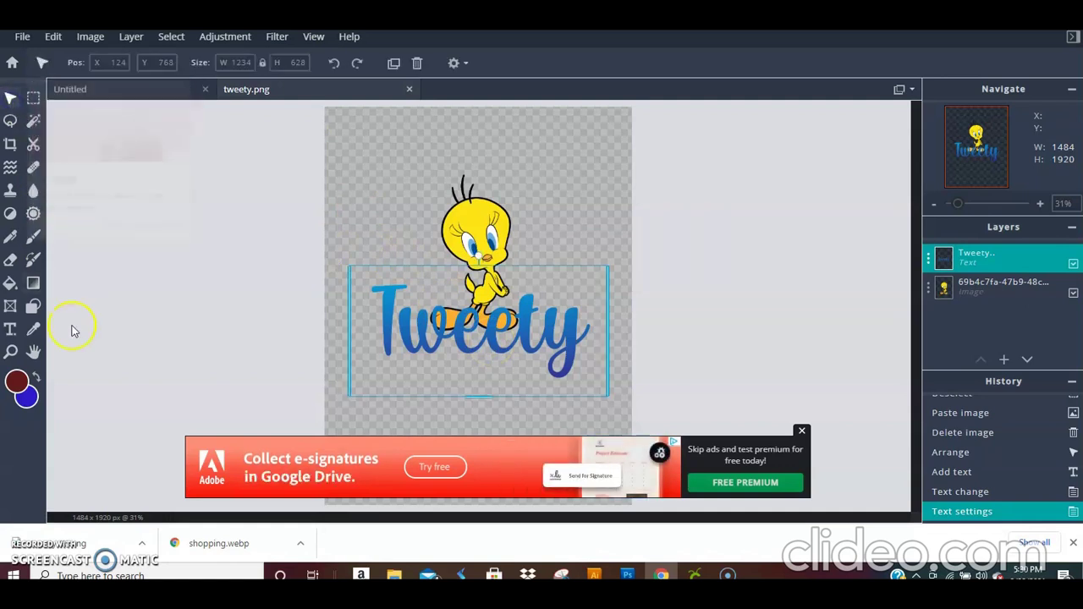
pyautogui.click(10, 329)
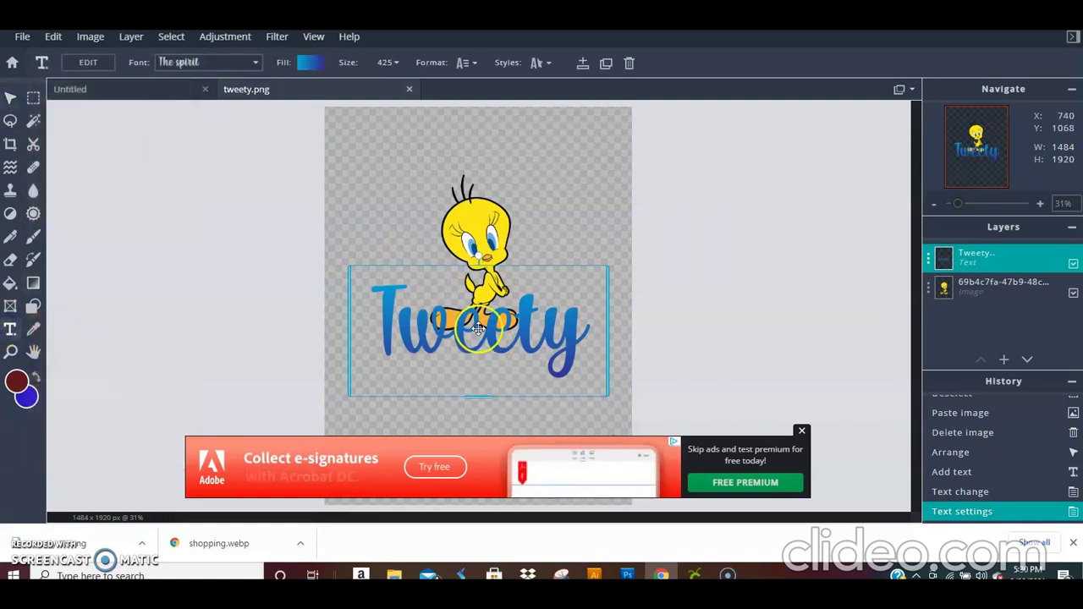
pyautogui.click(131, 38)
pyautogui.click(180, 176)
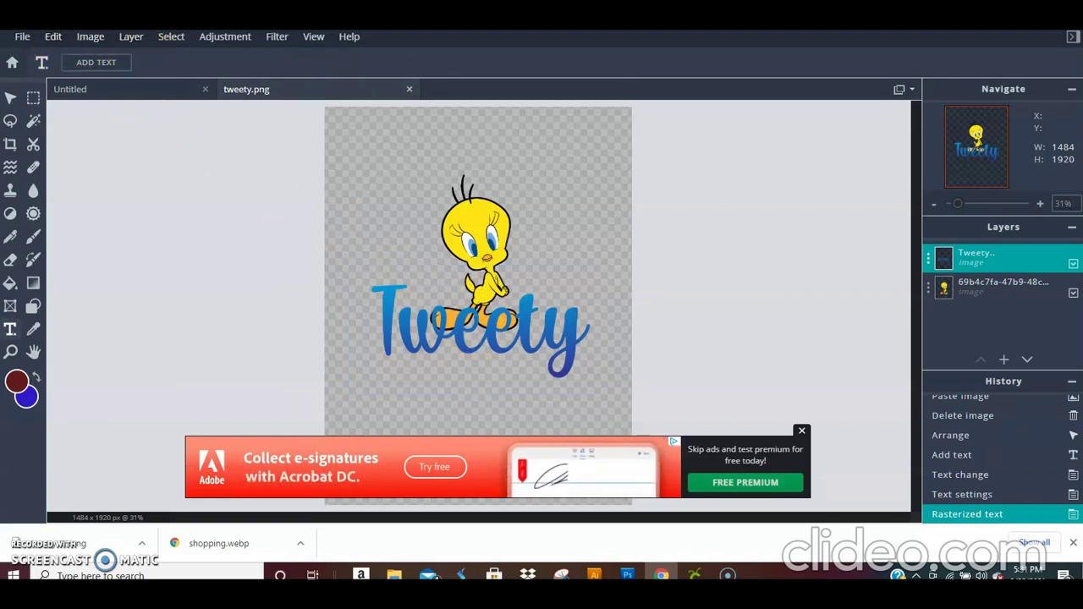
# Set the Gradient tool's linear gradient from light blue to dark blue #004B8E, sampling both colours from Tweety's eye
pyautogui.click(31, 286)
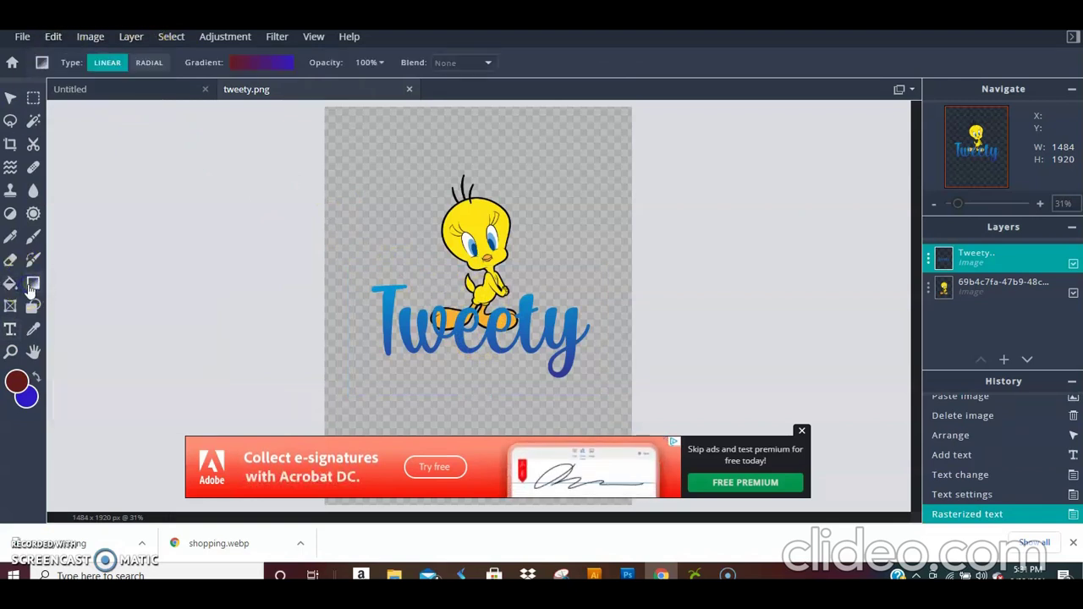
pyautogui.click(260, 93)
pyautogui.click(259, 68)
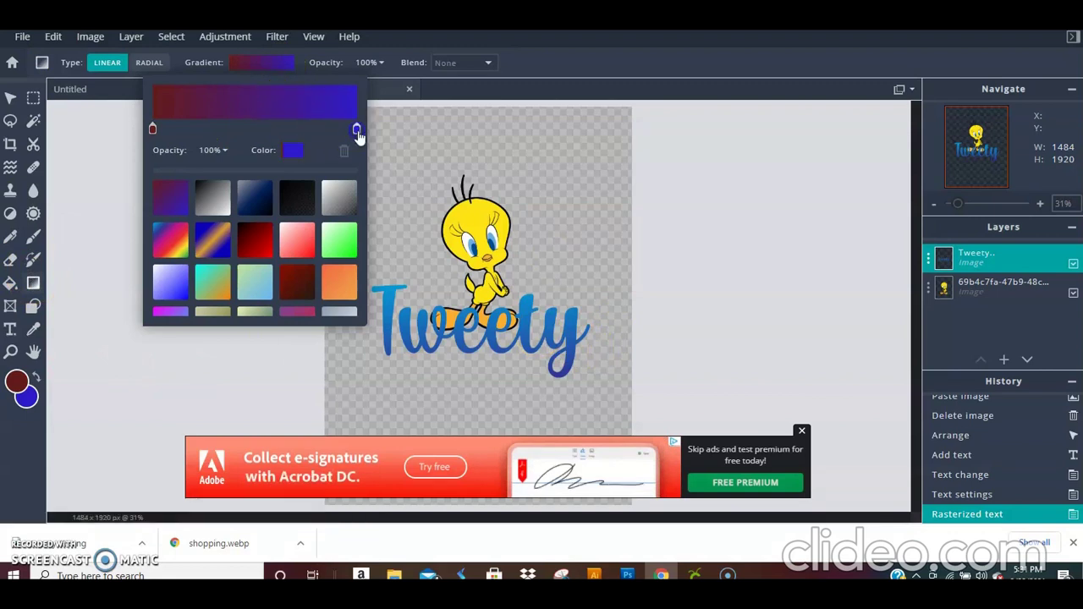
pyautogui.click(293, 150)
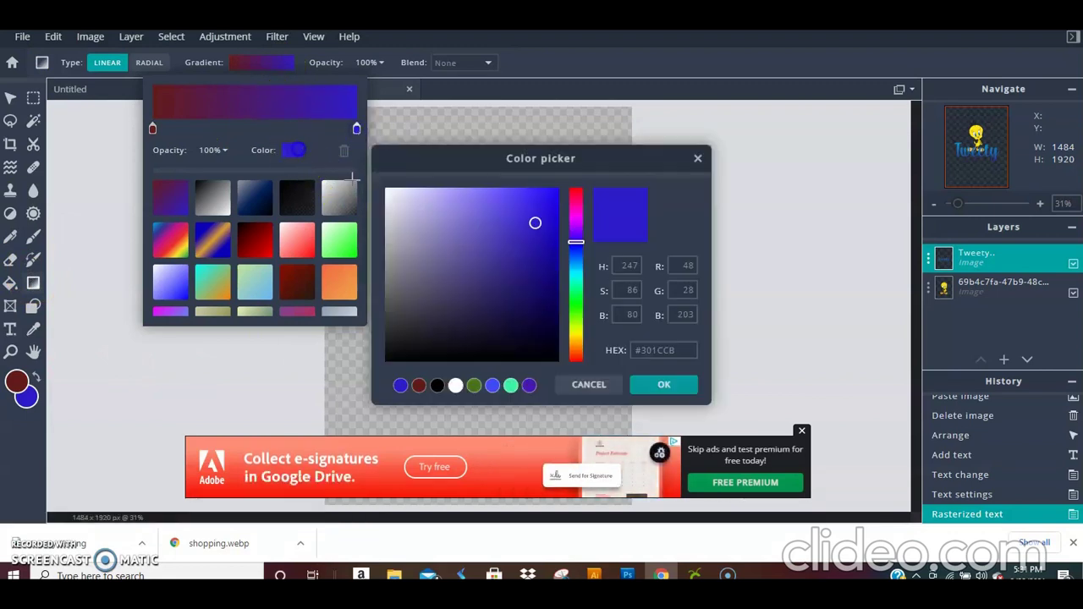
pyautogui.moveTo(610, 162); pyautogui.dragTo(812, 132)
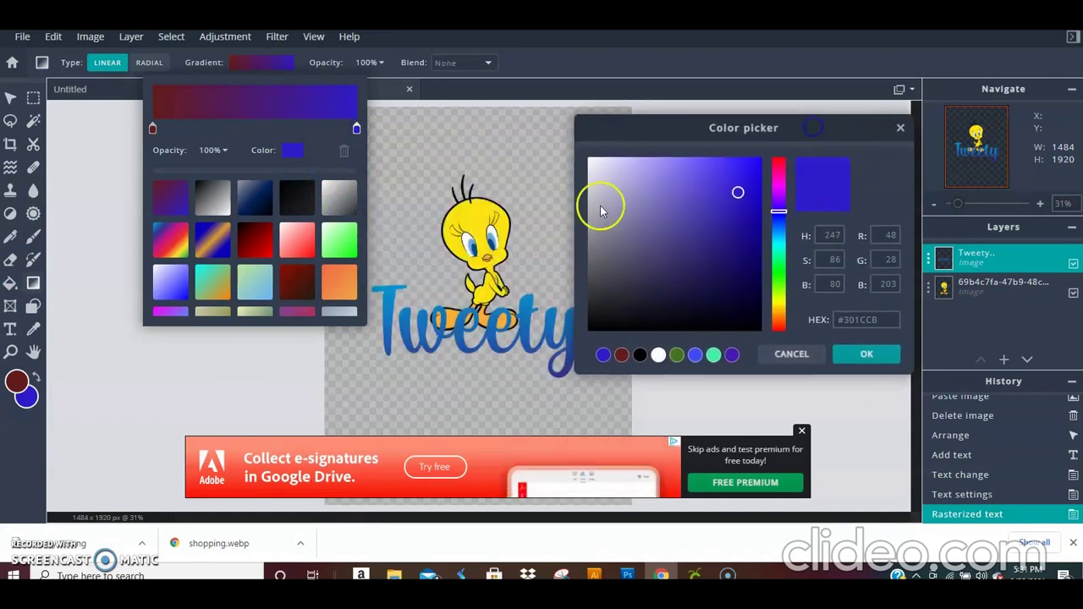
pyautogui.click(503, 244)
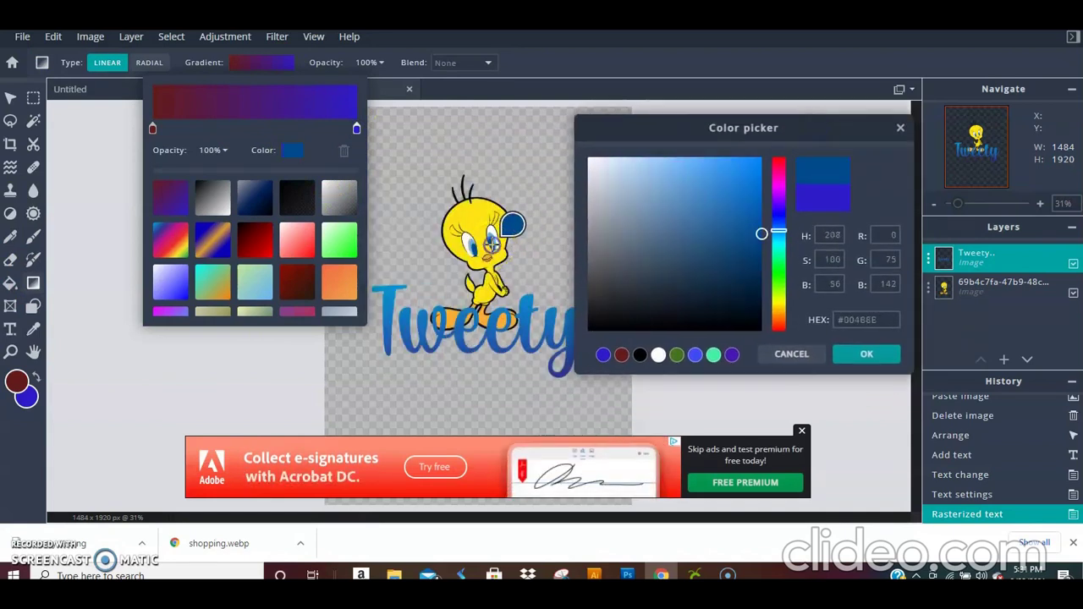
pyautogui.click(850, 353)
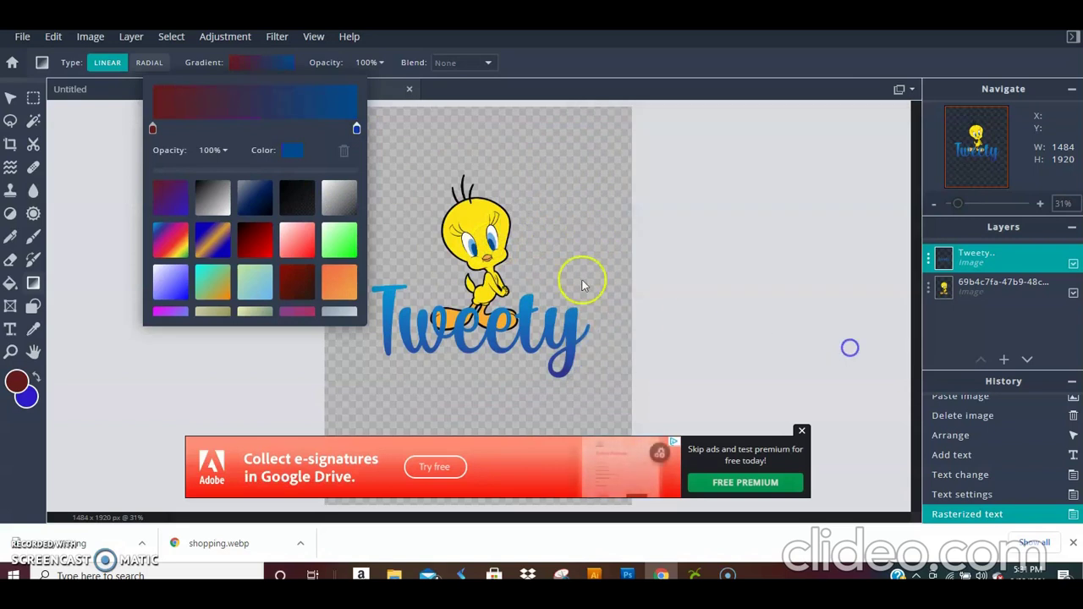
pyautogui.click(291, 149)
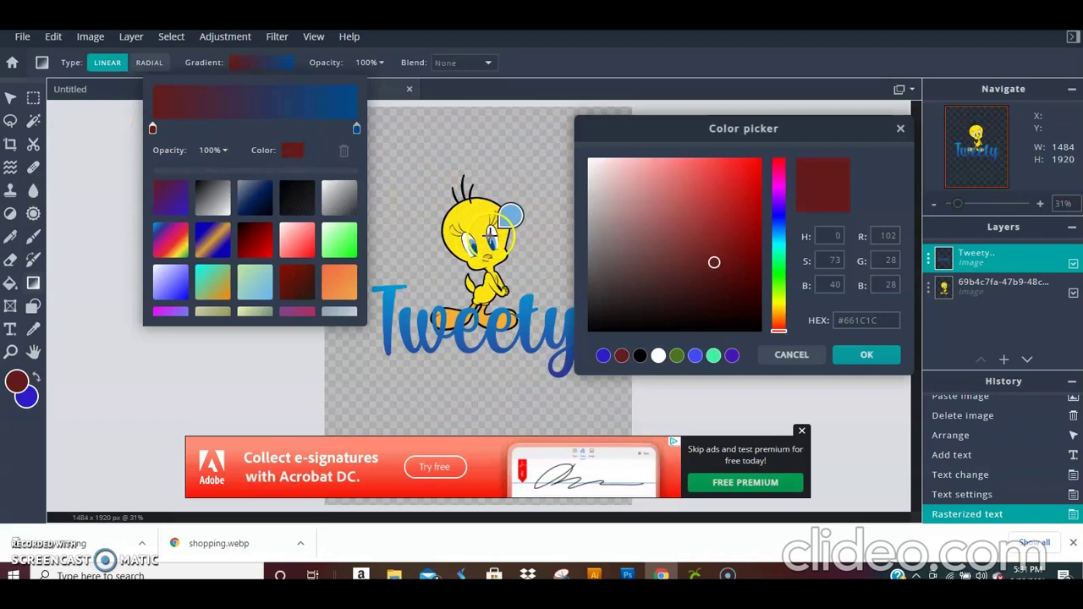
pyautogui.click(491, 231)
pyautogui.click(884, 355)
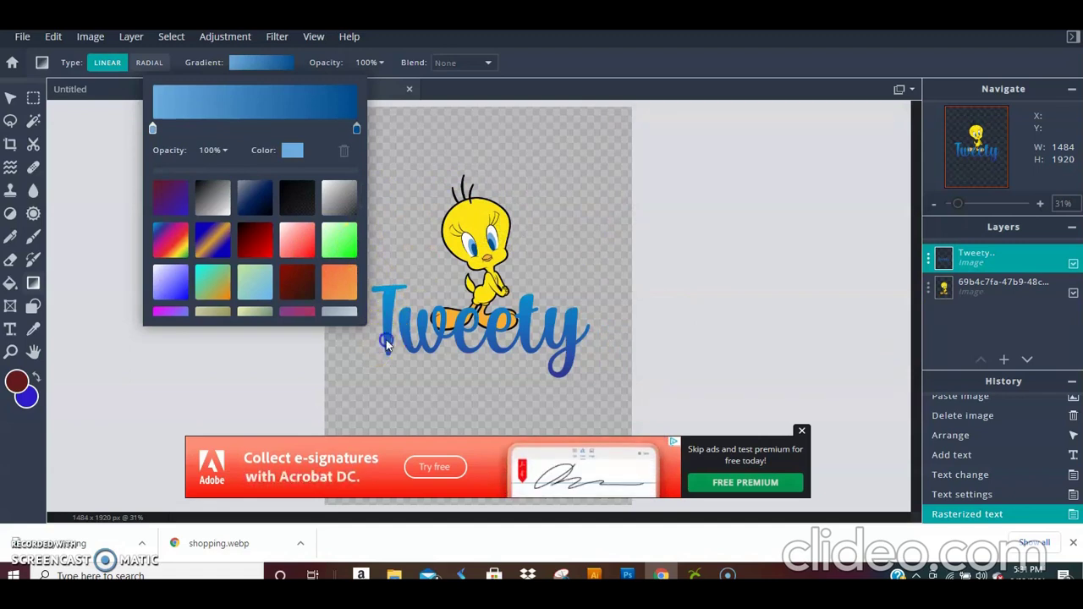
# Try to apply the blue gradient across the rasterized Tweety text layer, and undo the fill
pyautogui.click(443, 329)
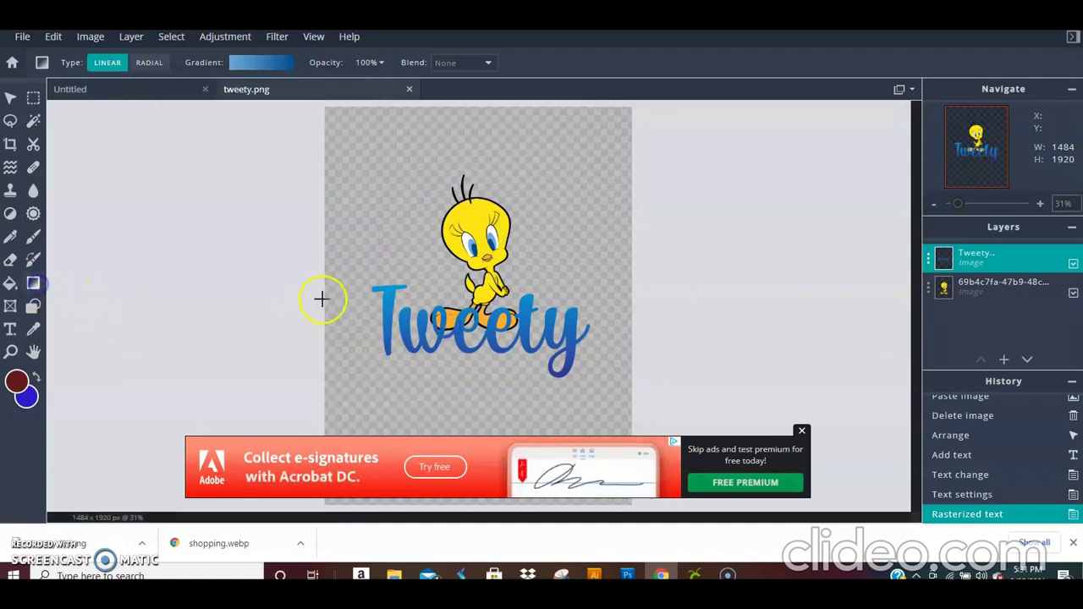
pyautogui.moveTo(382, 337); pyautogui.dragTo(625, 313)
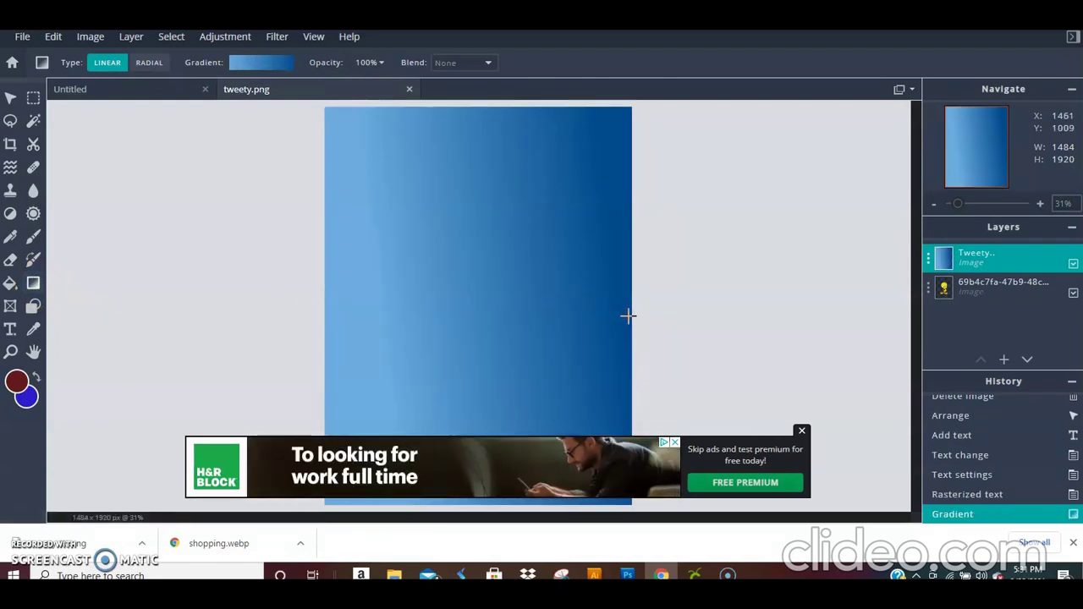
pyautogui.hotkey('ctrl', 'z')
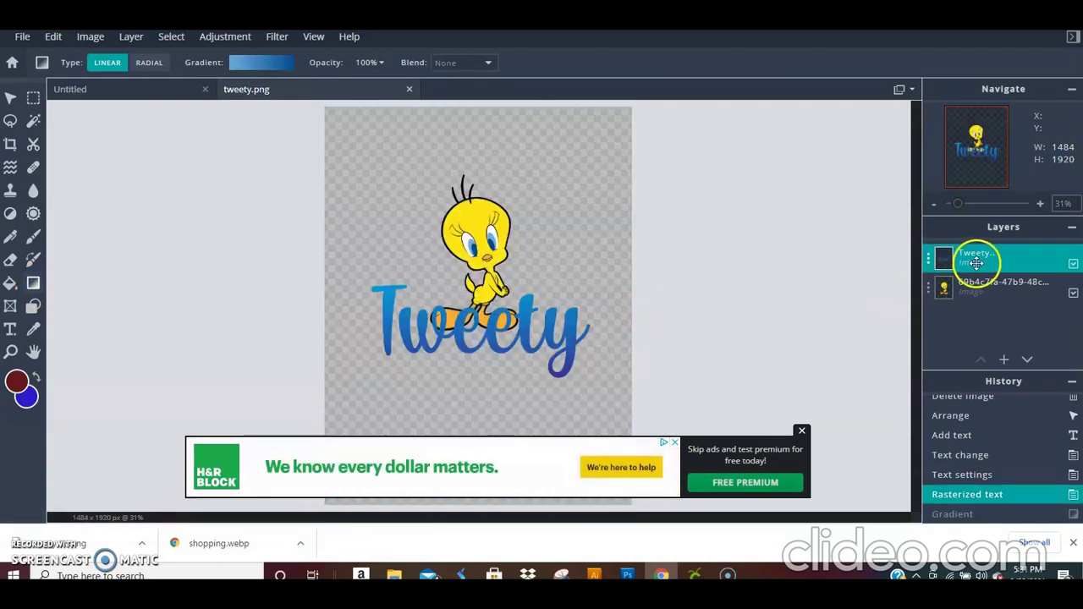
# Select the pixels of the rasterized Tweety text, fill them with the blue gradient from light upper left to dark lower right, and deselect
pyautogui.click(171, 37)
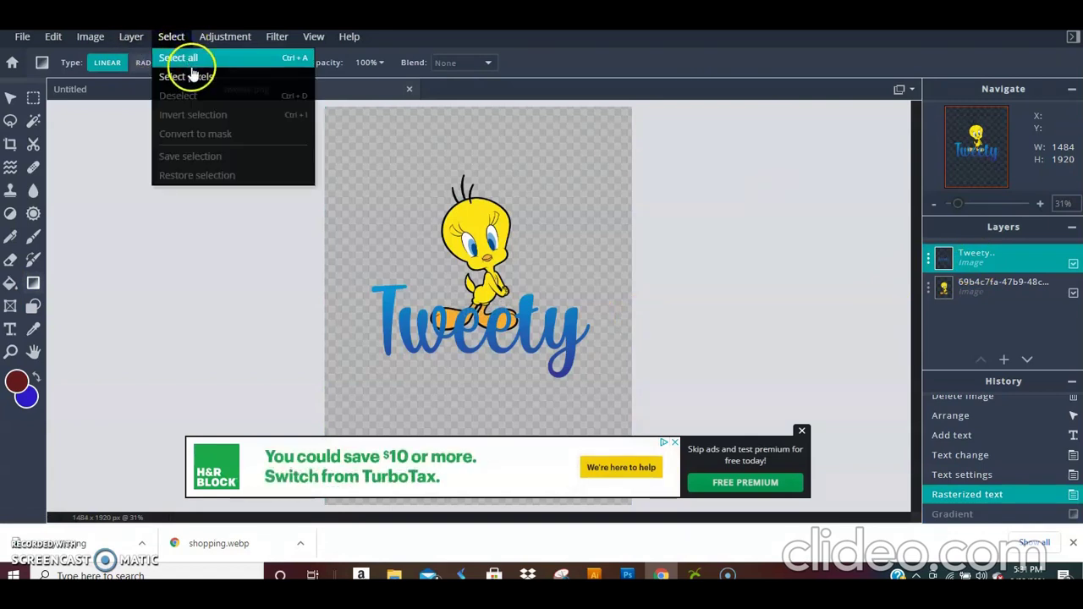
pyautogui.click(201, 78)
pyautogui.moveTo(370, 342); pyautogui.dragTo(561, 387)
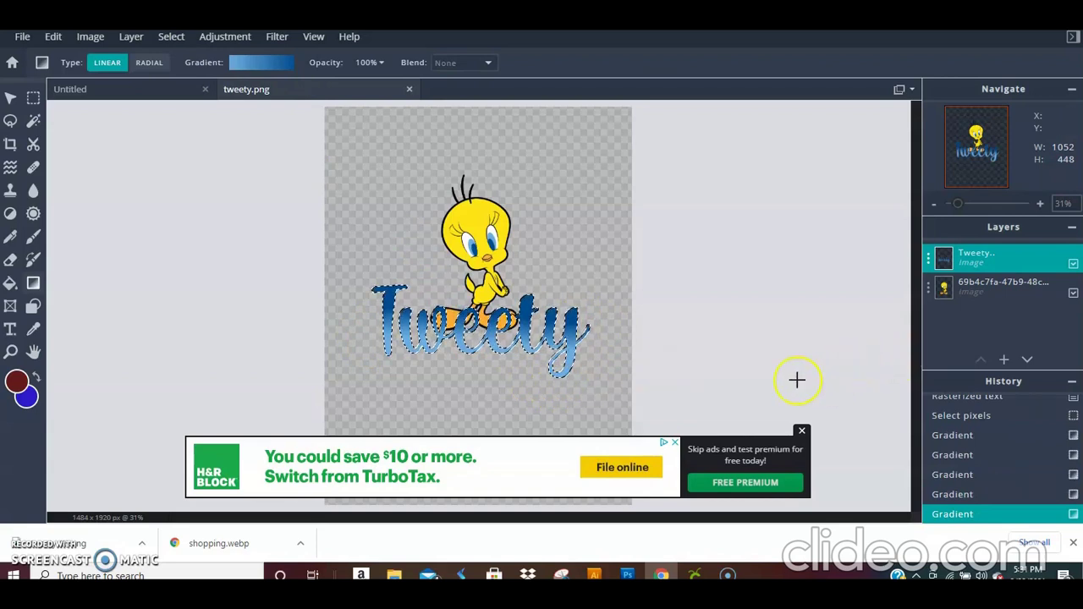
pyautogui.moveTo(469, 347); pyautogui.dragTo(474, 297)
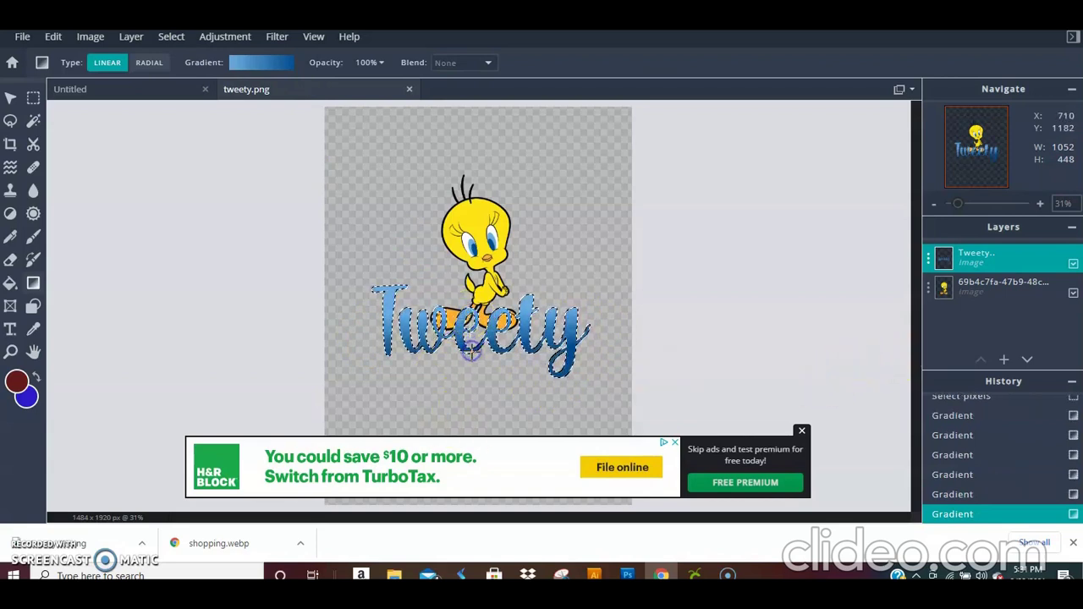
pyautogui.click(948, 263)
pyautogui.click(48, 157)
pyautogui.click(53, 157)
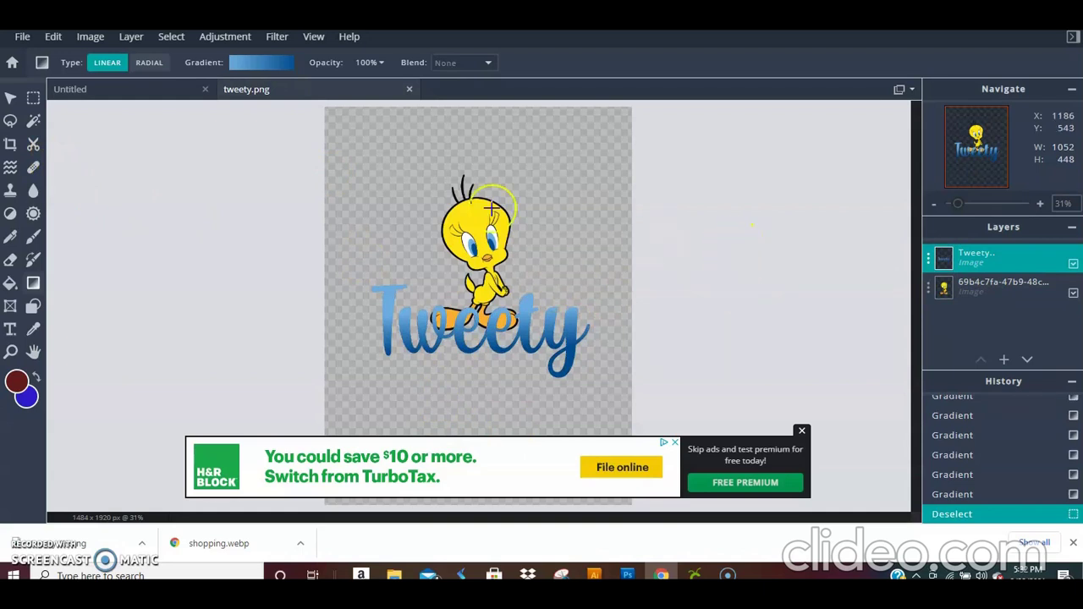
# Move the character above the lettering and clear its lower body and feet with a rectangular selection of about 935 × 358 px
pyautogui.click(10, 98)
pyautogui.moveTo(481, 256); pyautogui.dragTo(485, 202)
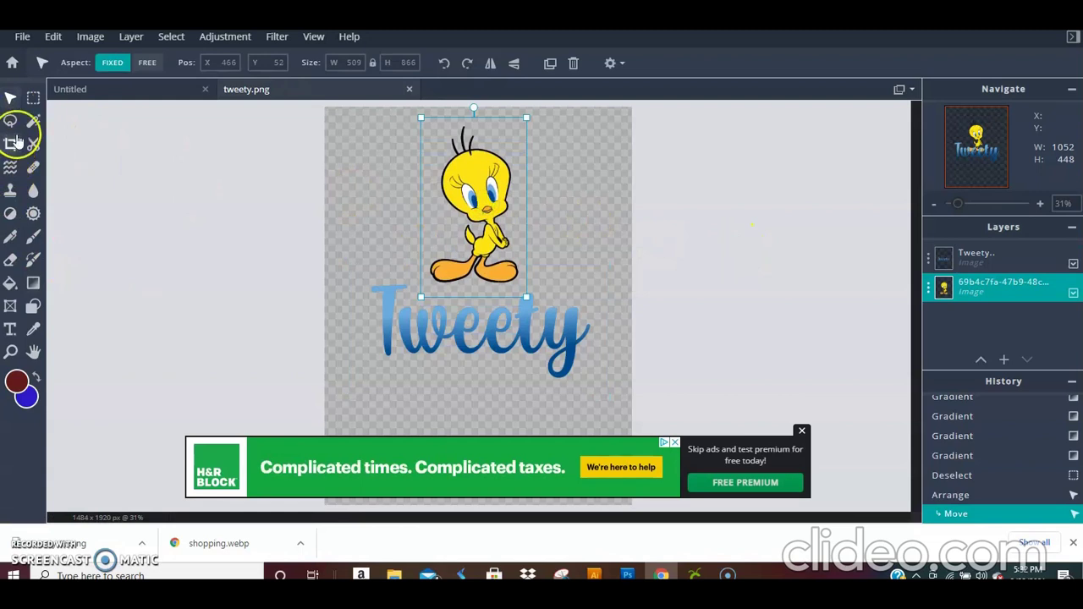
pyautogui.click(31, 100)
pyautogui.moveTo(402, 310); pyautogui.dragTo(596, 243)
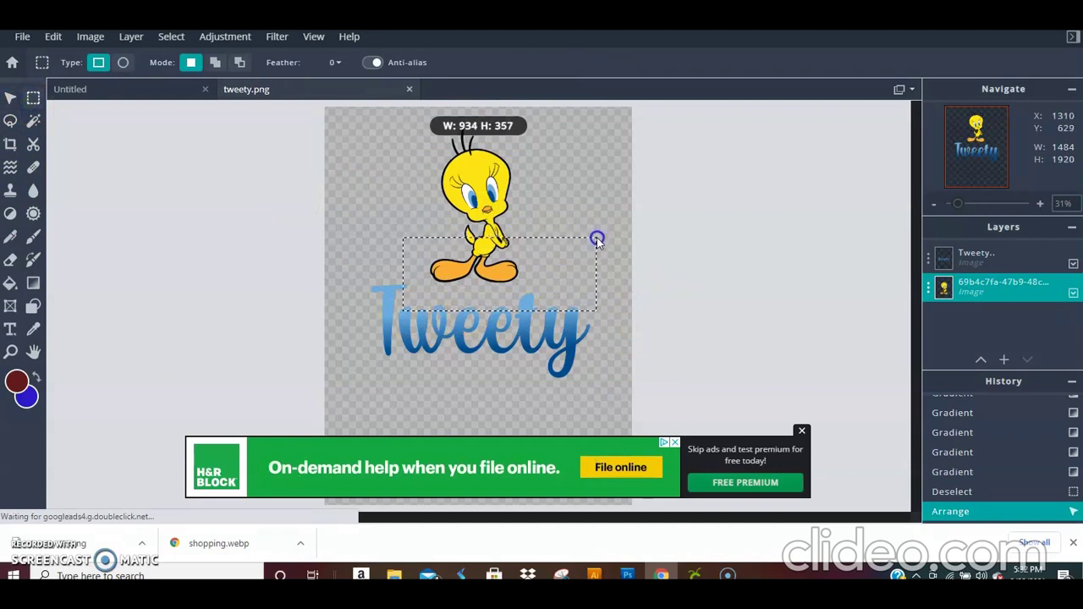
pyautogui.moveTo(597, 240); pyautogui.dragTo(600, 239)
pyautogui.press('Delete')
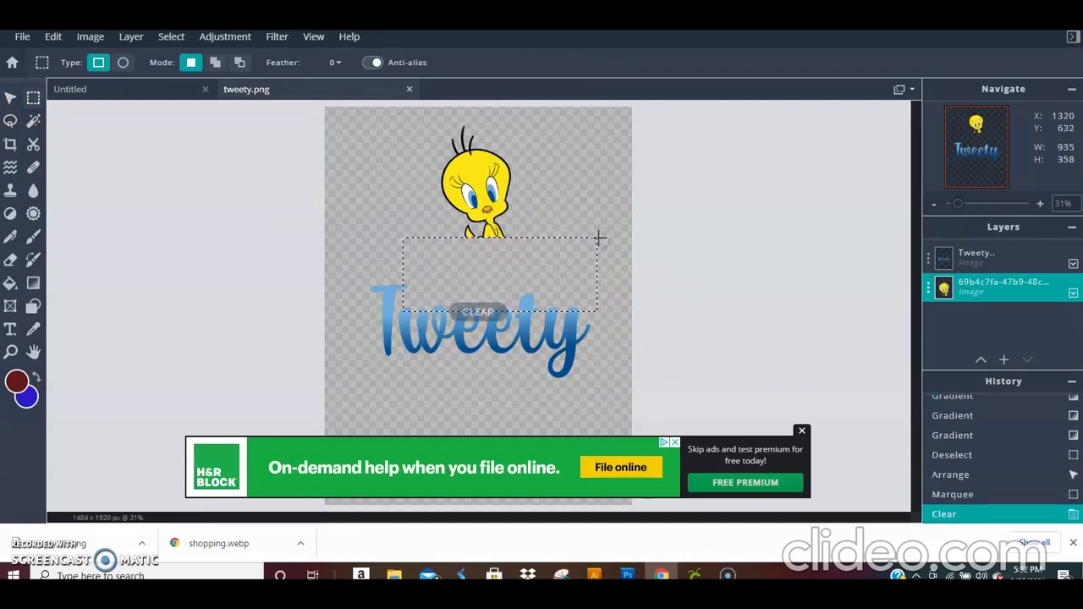
pyautogui.click(494, 388)
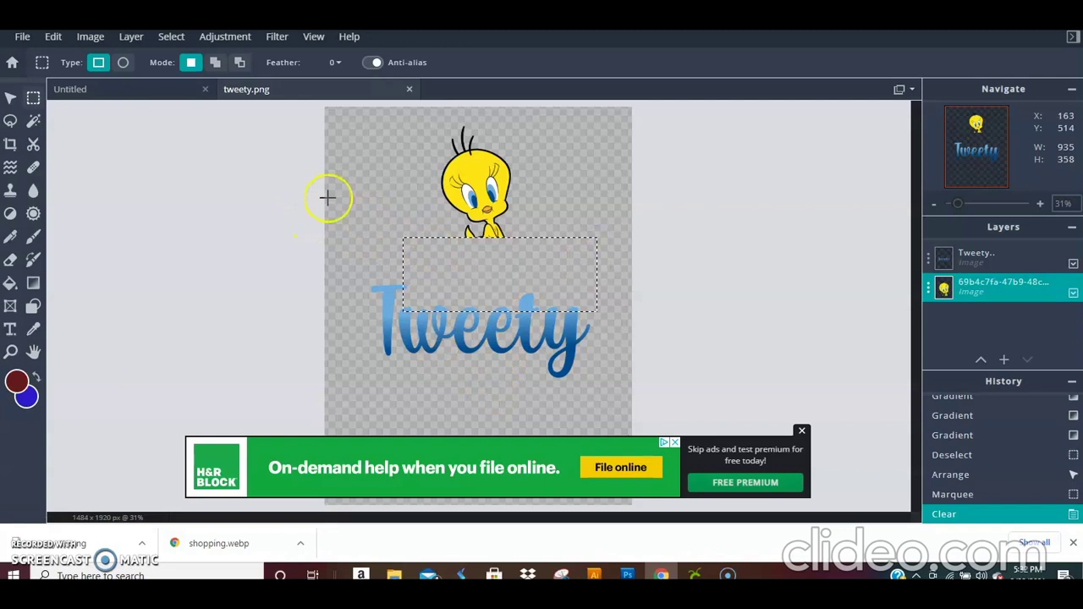
pyautogui.click(288, 190)
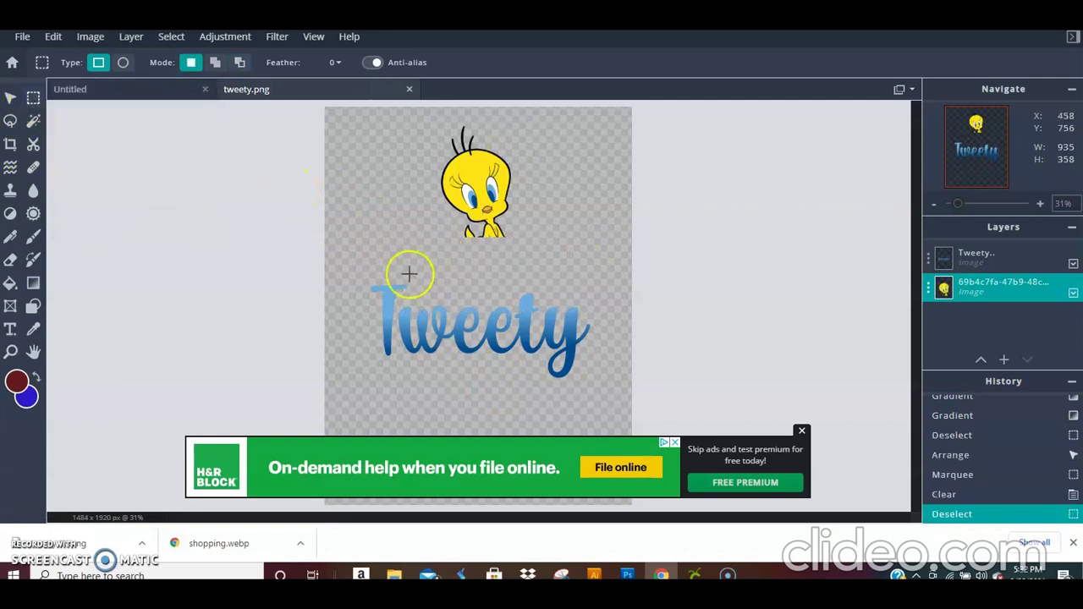
# Move the cropped Tweety head down so its cut edge sits behind the middle of the lettering
pyautogui.click(10, 99)
pyautogui.moveTo(486, 191); pyautogui.dragTo(490, 268)
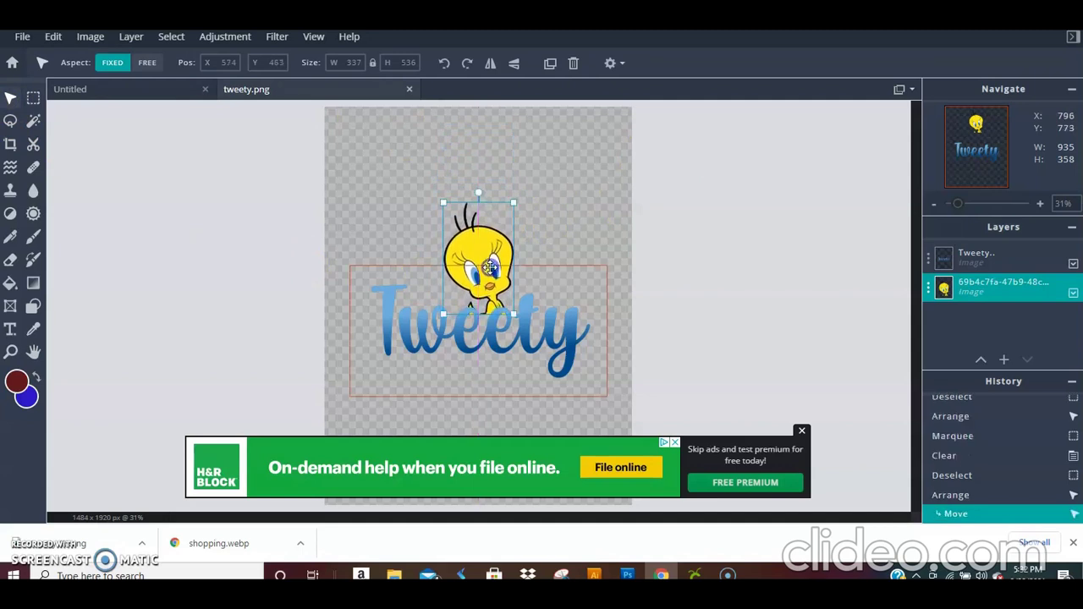
pyautogui.click(608, 245)
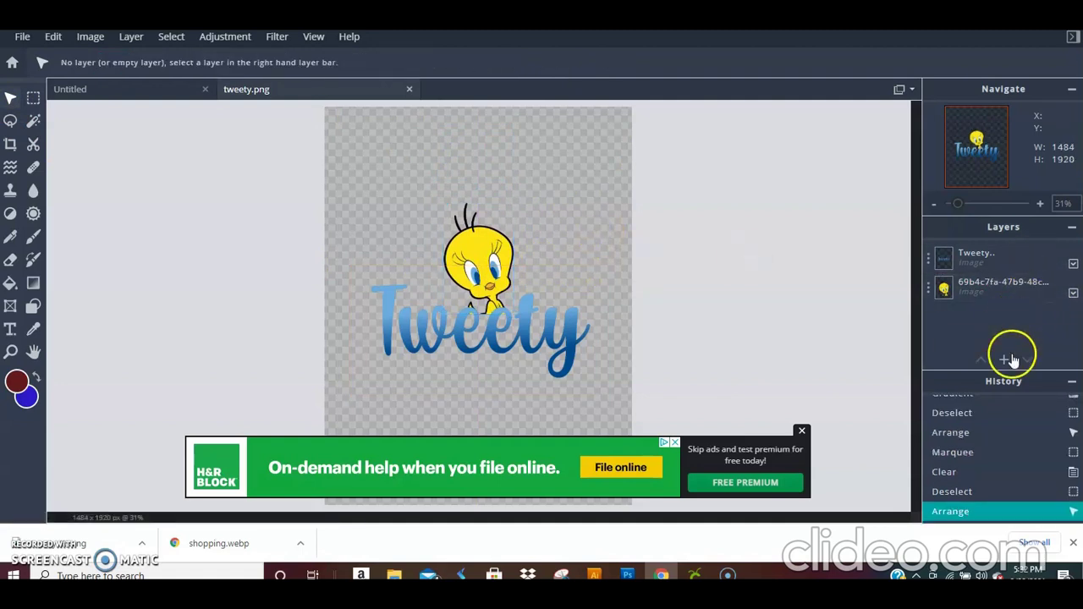
# Merge the visible character and text layers, and unlock the merged layer to shift the design slightly upward
pyautogui.click(1002, 259)
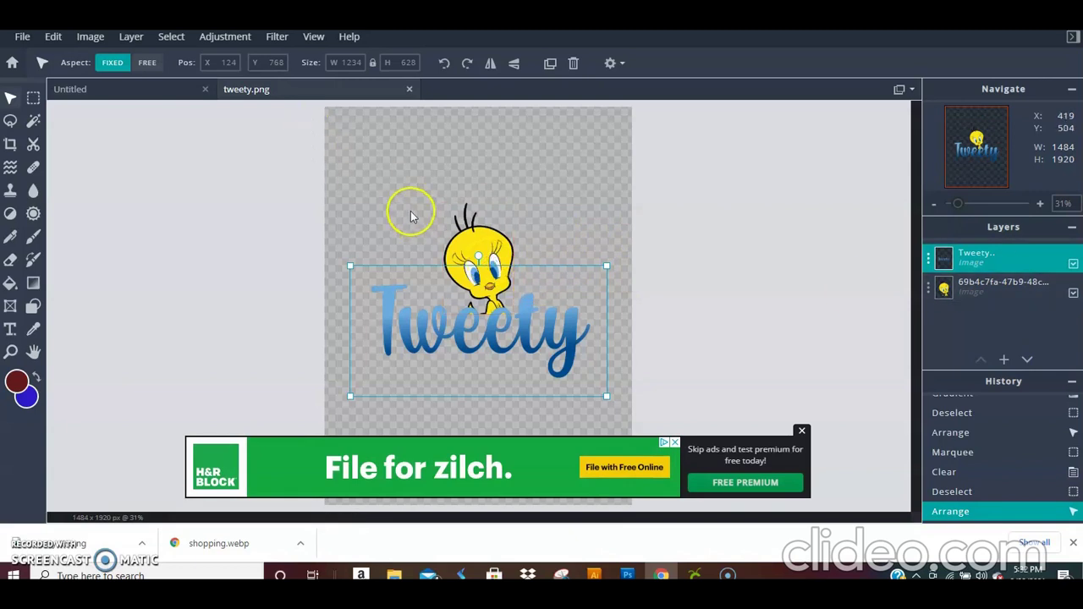
pyautogui.click(163, 43)
pyautogui.click(126, 107)
pyautogui.click(130, 36)
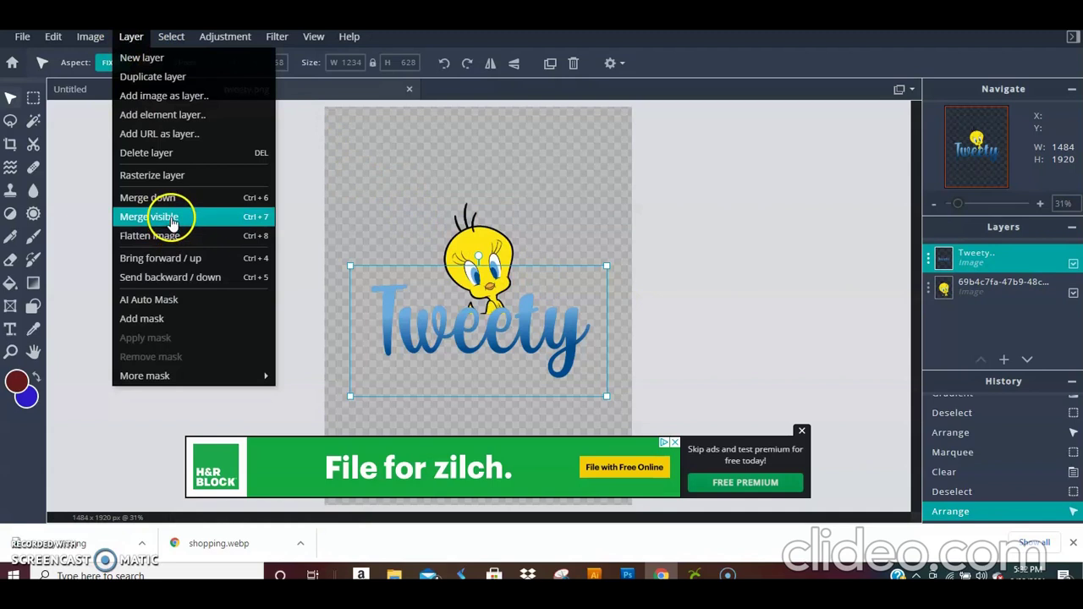
pyautogui.click(171, 218)
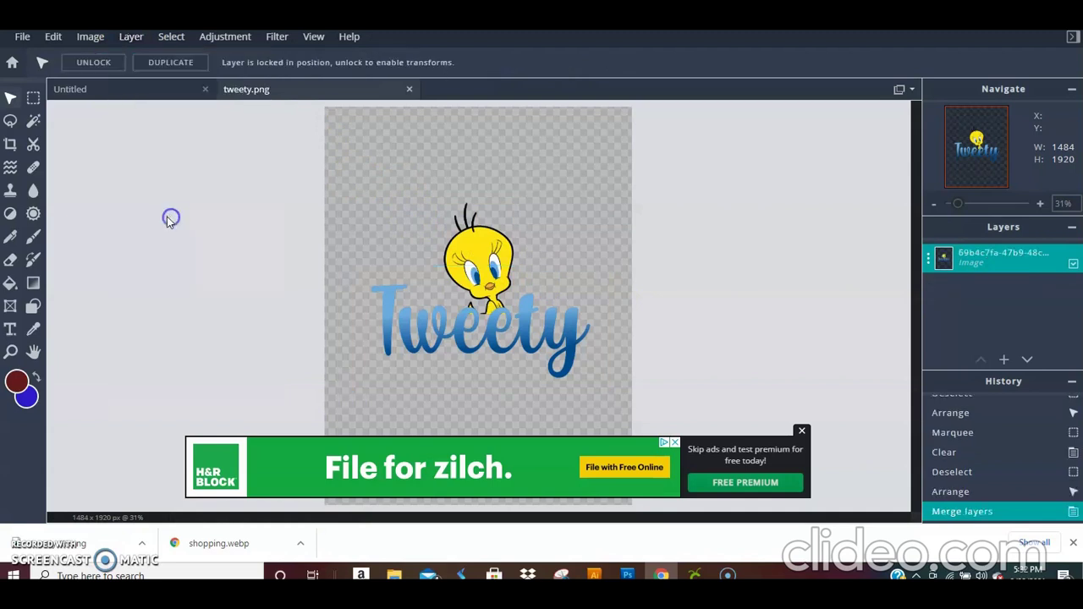
pyautogui.click(1058, 264)
pyautogui.moveTo(541, 301); pyautogui.dragTo(486, 277)
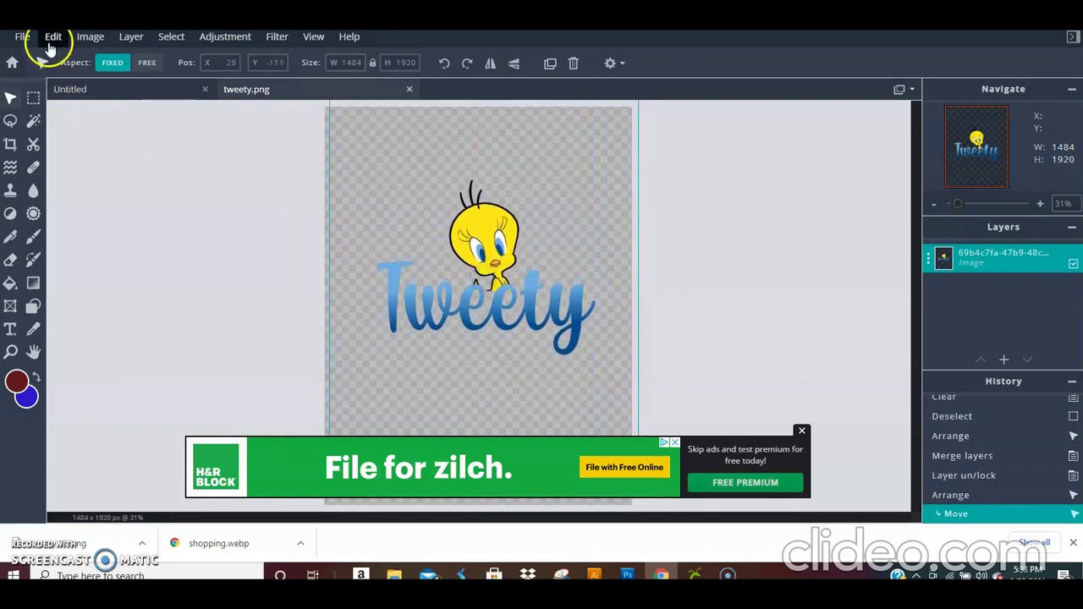
# Duplicate the merged Tweety layer and hide the upper copy
pyautogui.click(127, 39)
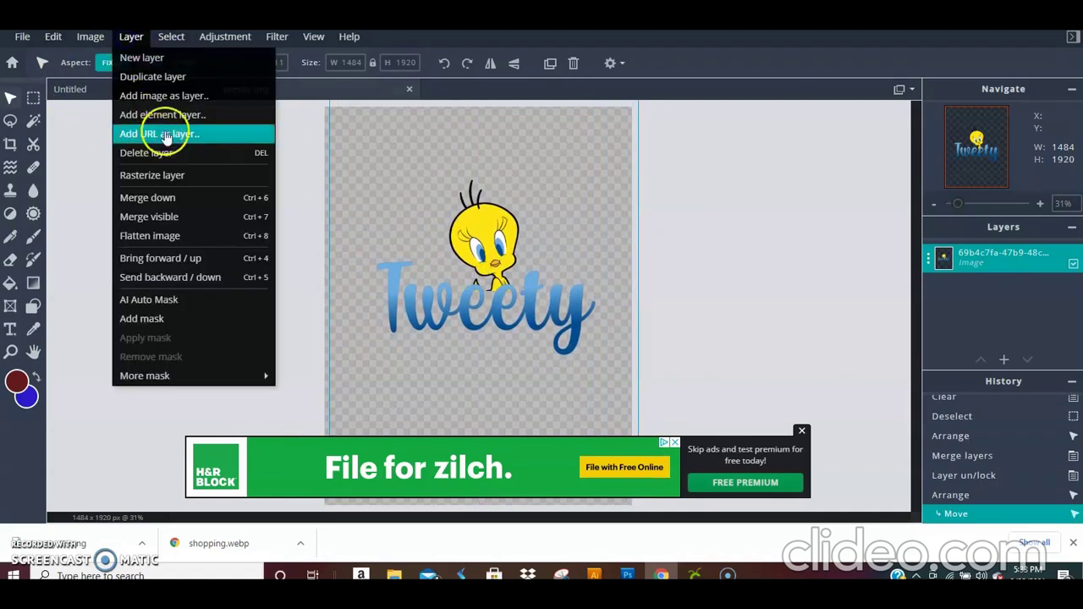
pyautogui.click(159, 75)
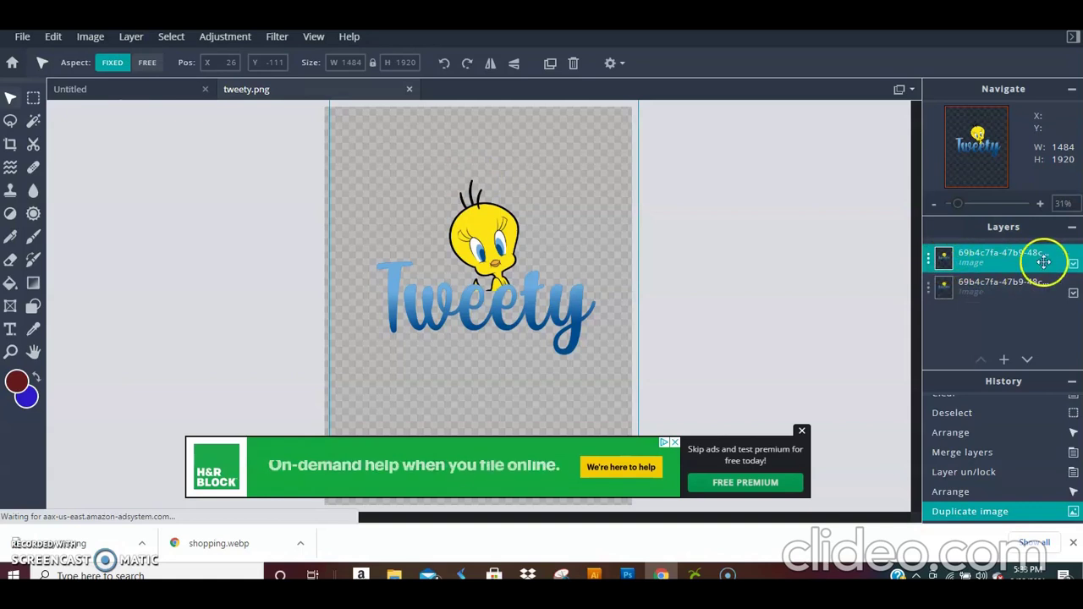
pyautogui.click(1073, 263)
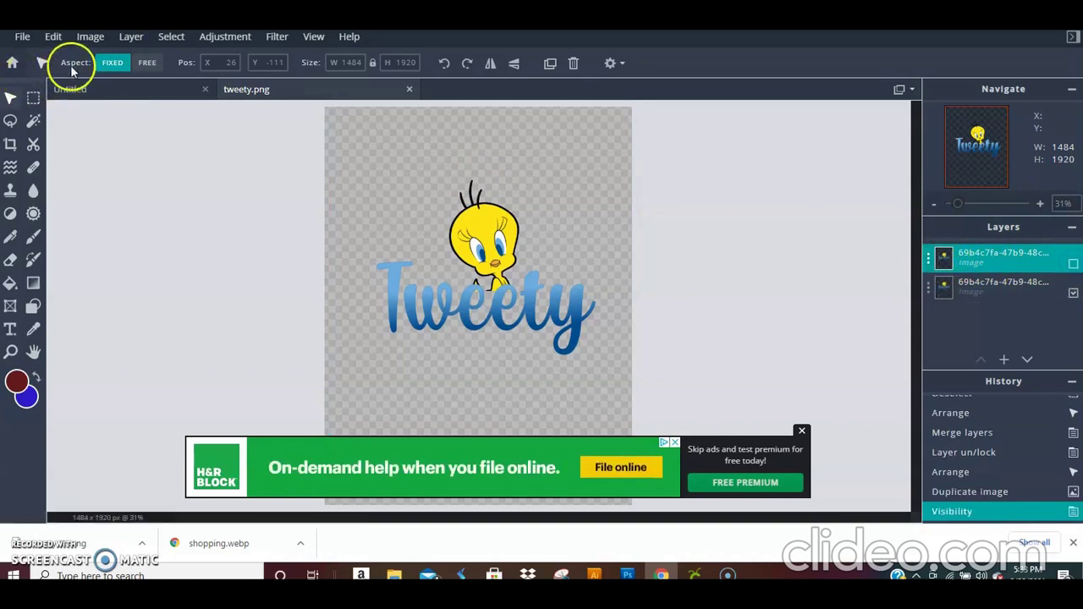
# Try to fill the hidden upper copy with black #000000, preserving transparency, and undo the fill
pyautogui.click(54, 38)
pyautogui.click(131, 258)
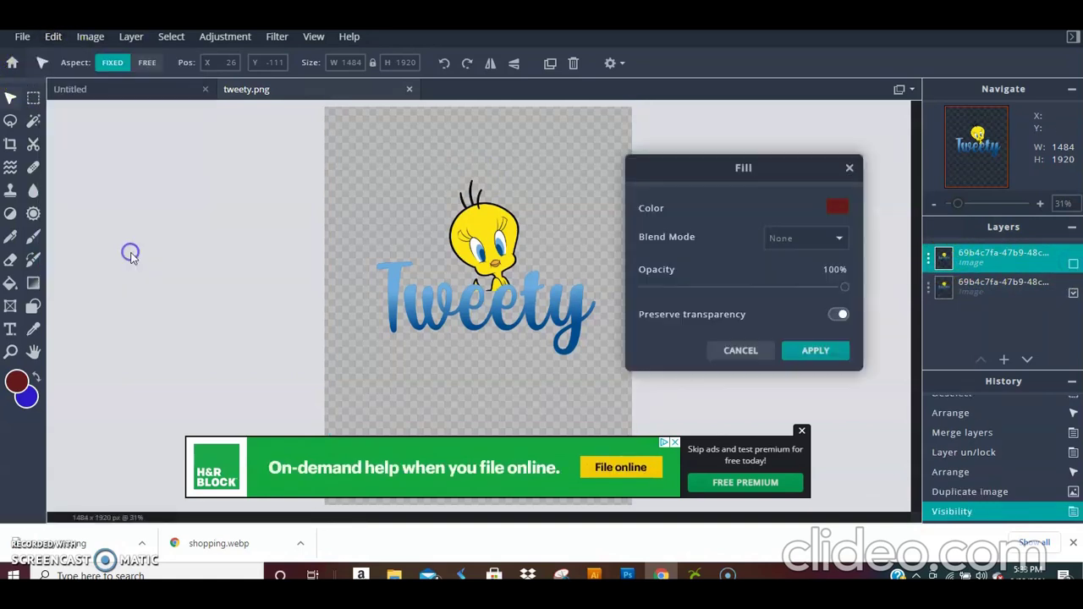
pyautogui.click(842, 206)
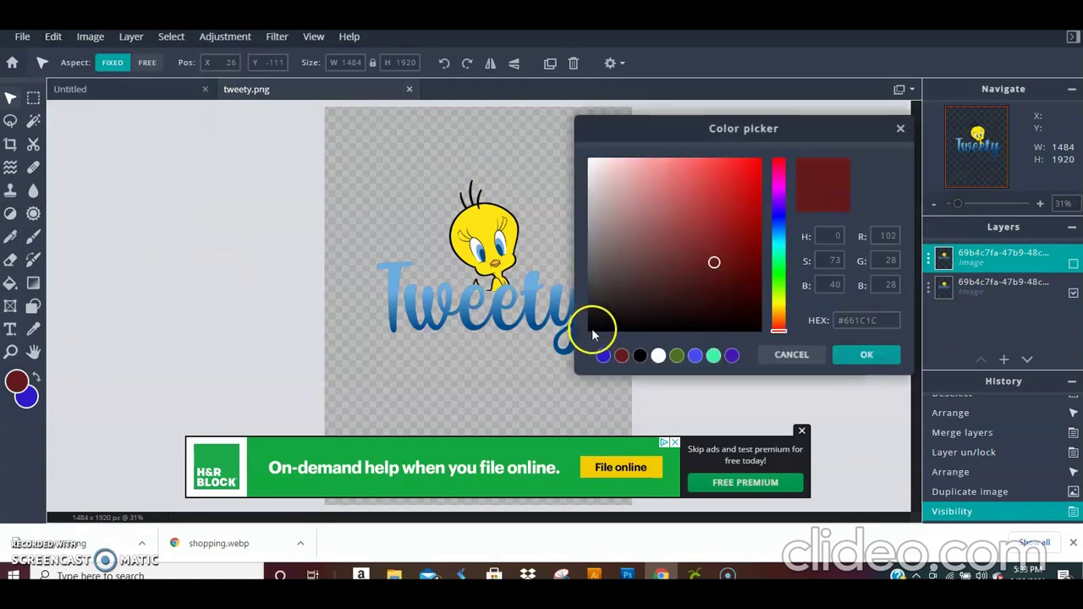
pyautogui.click(595, 327)
pyautogui.click(860, 356)
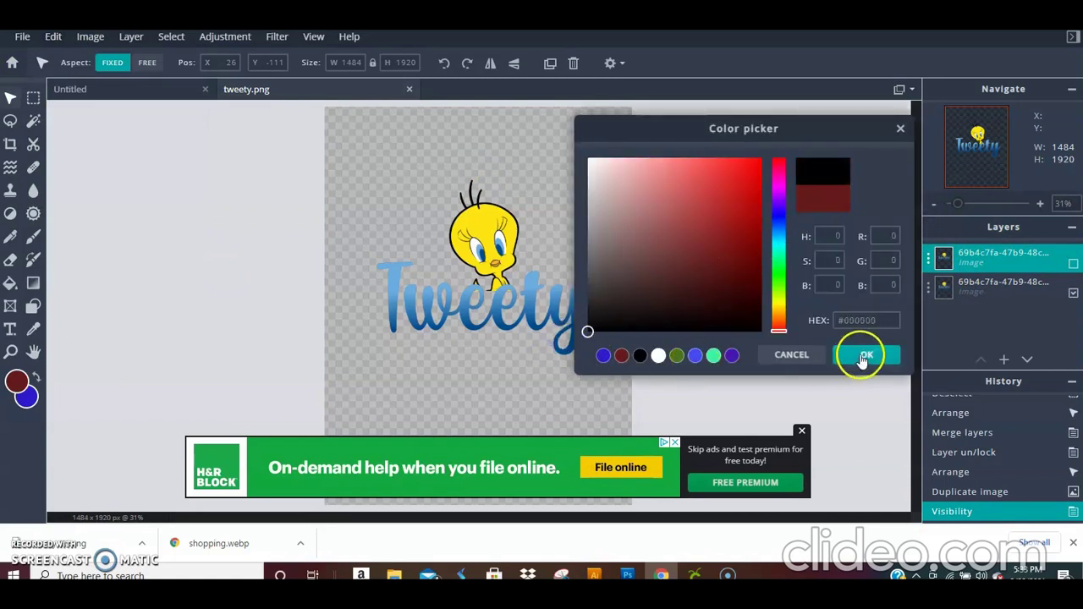
pyautogui.click(818, 352)
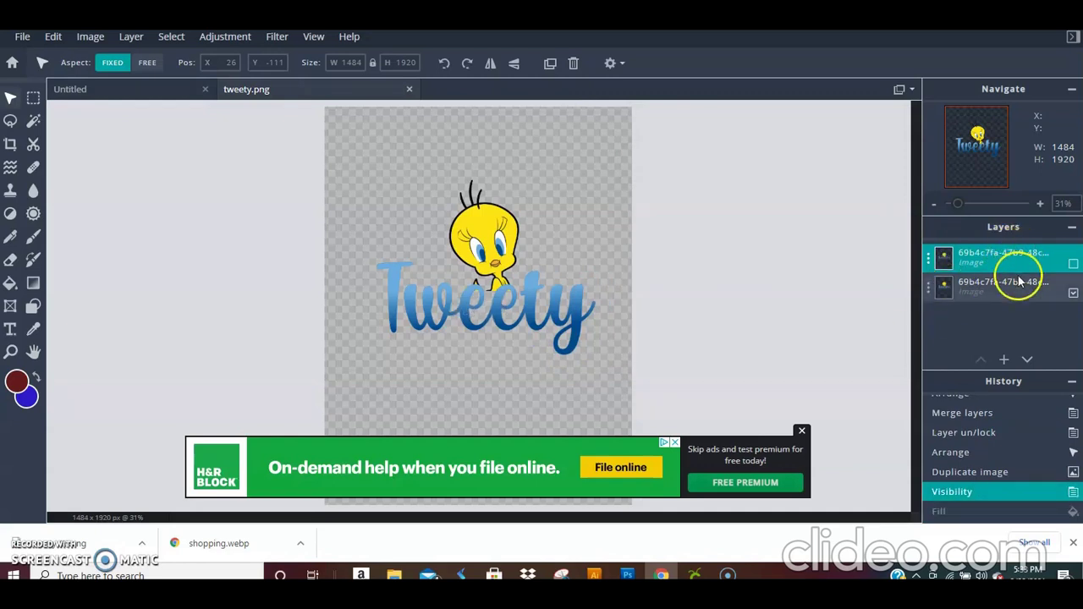
pyautogui.hotkey('ctrl', 'z')
# Fill the lower Tweety layer with black #000000, preserving transparency, and show the coloured upper layer again
pyautogui.click(973, 290)
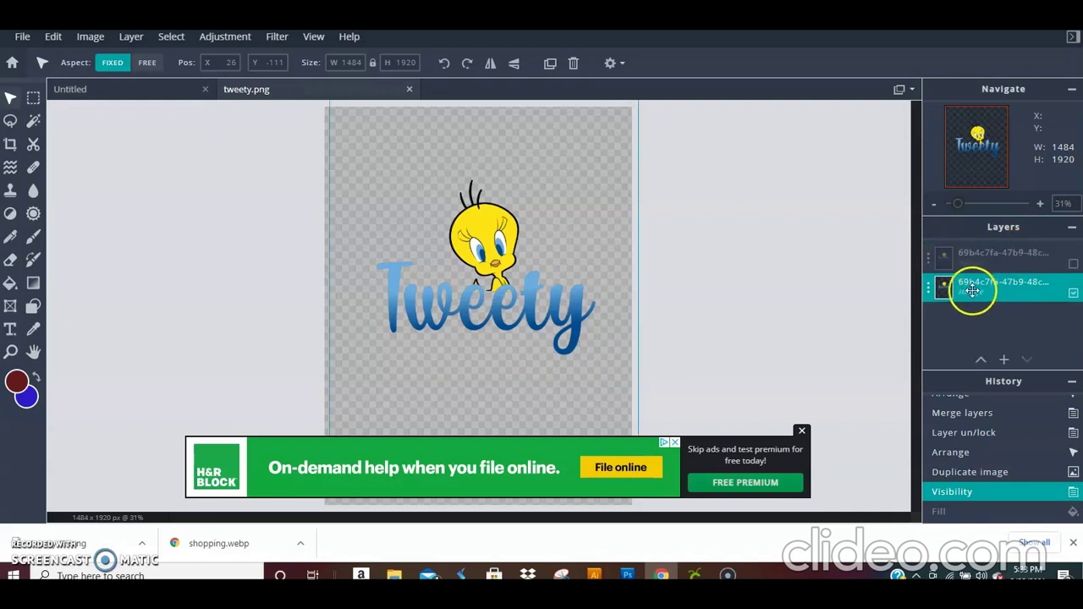
pyautogui.click(53, 38)
pyautogui.click(91, 256)
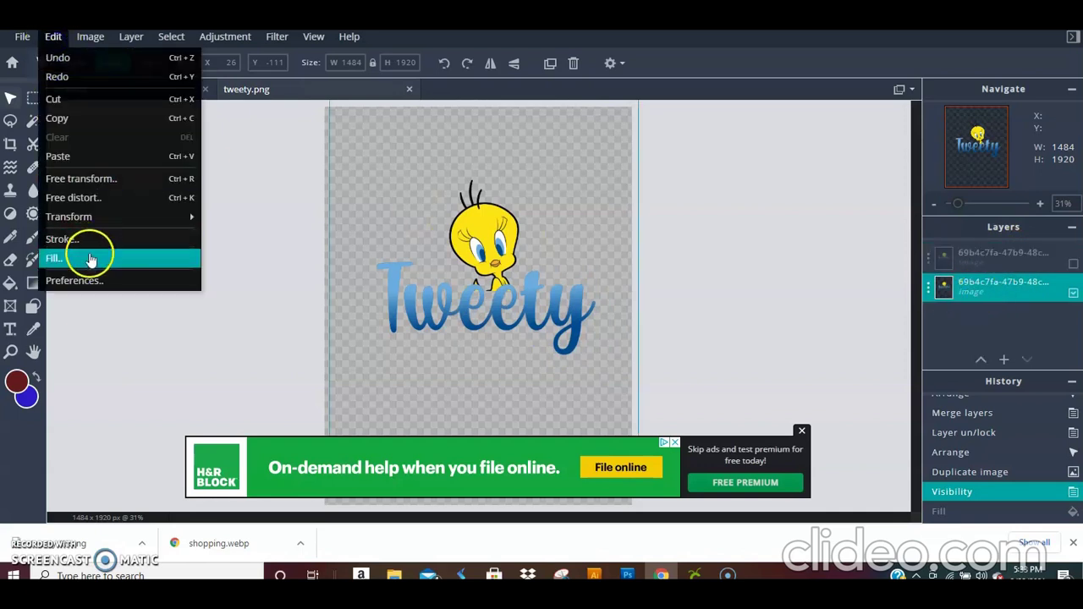
pyautogui.click(801, 245)
pyautogui.click(836, 208)
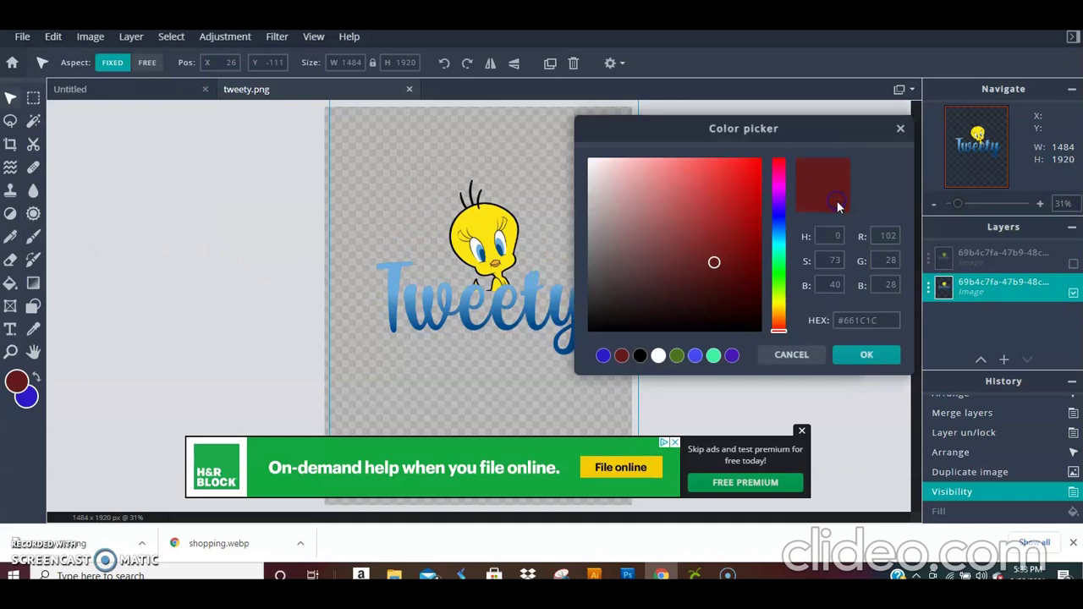
pyautogui.click(638, 356)
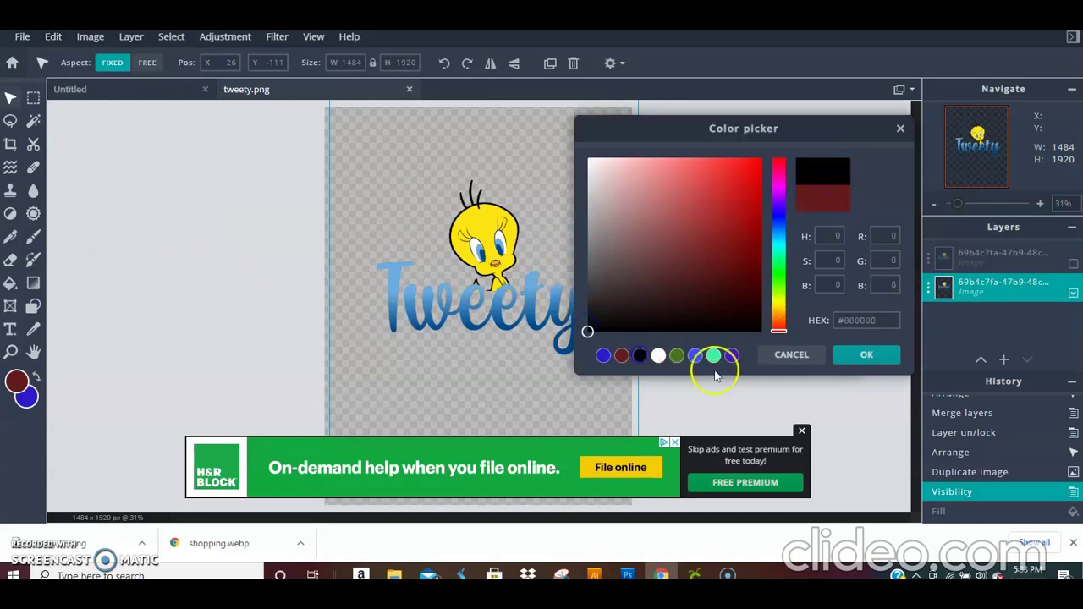
pyautogui.click(862, 357)
pyautogui.click(814, 351)
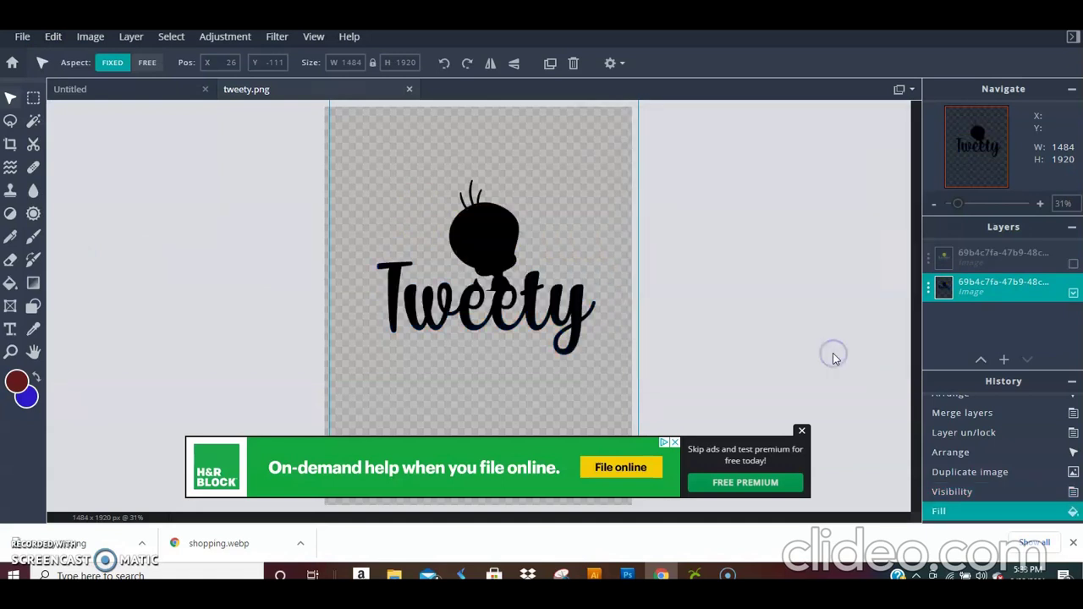
pyautogui.click(1074, 266)
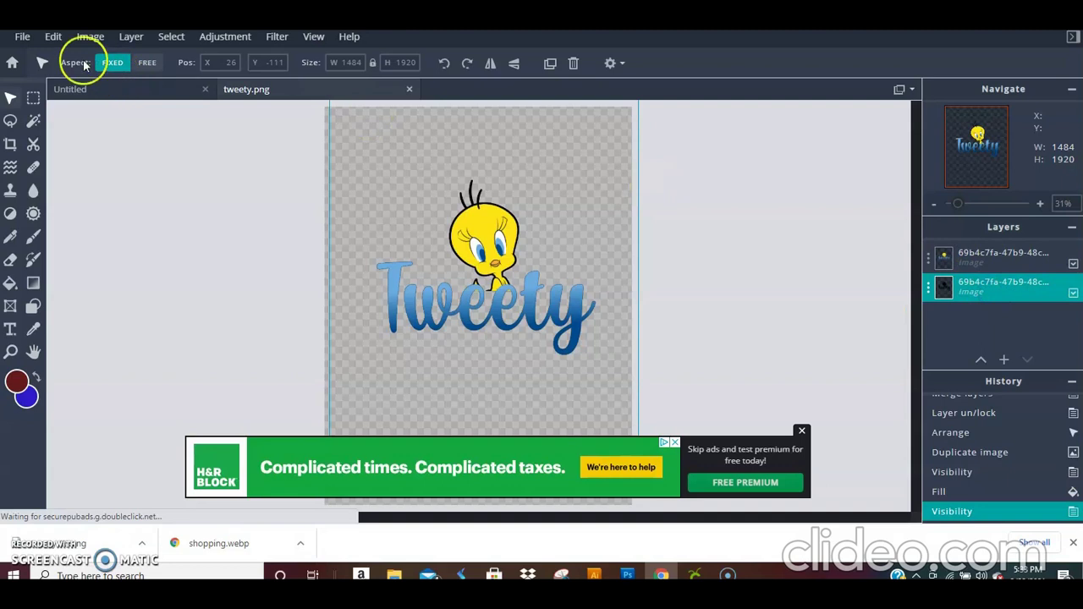
# Apply a black stroke of size 37 at 100% opacity around the lower silhouette layer
pyautogui.click(53, 38)
pyautogui.click(63, 240)
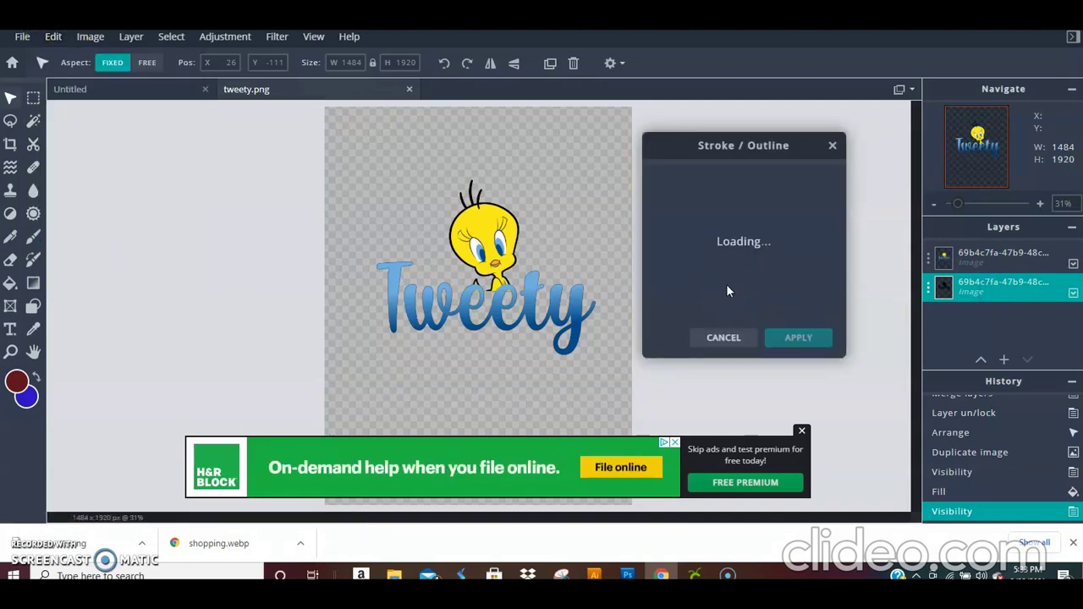
pyautogui.click(815, 188)
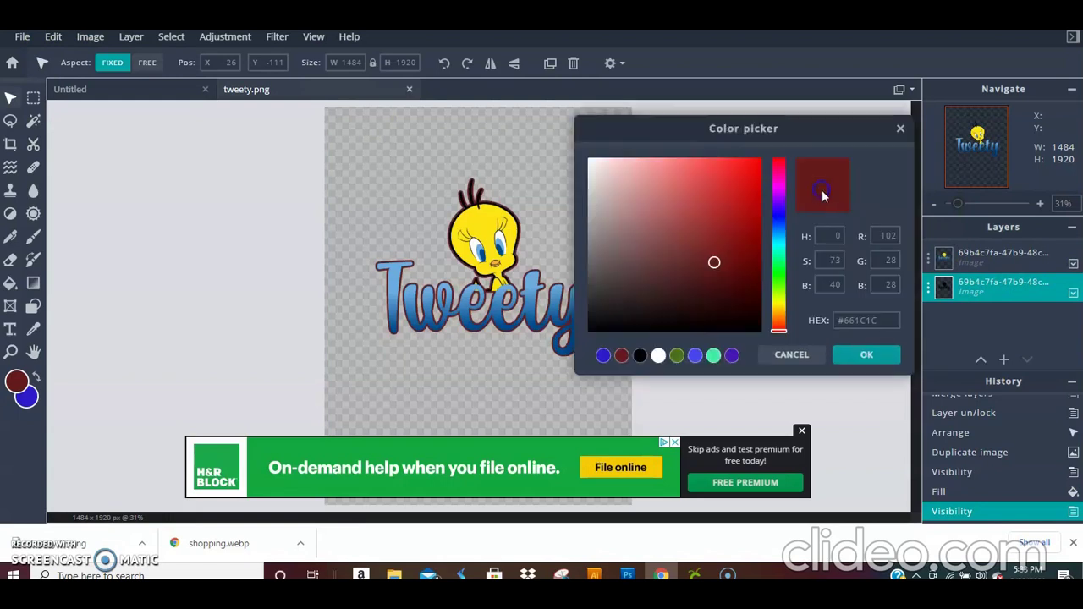
pyautogui.click(643, 354)
pyautogui.click(842, 356)
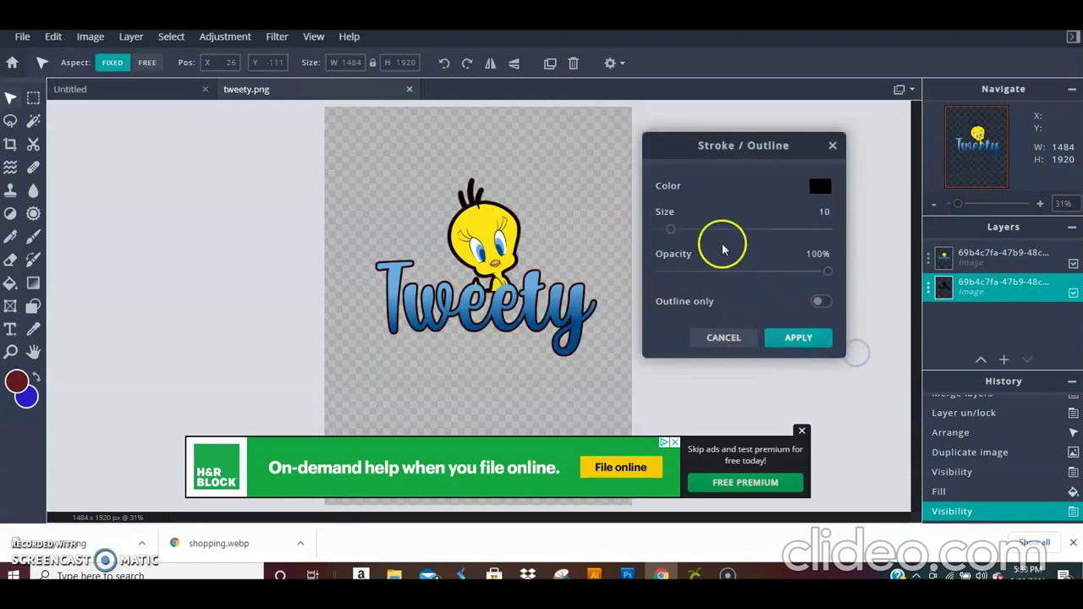
pyautogui.moveTo(670, 229); pyautogui.dragTo(702, 237)
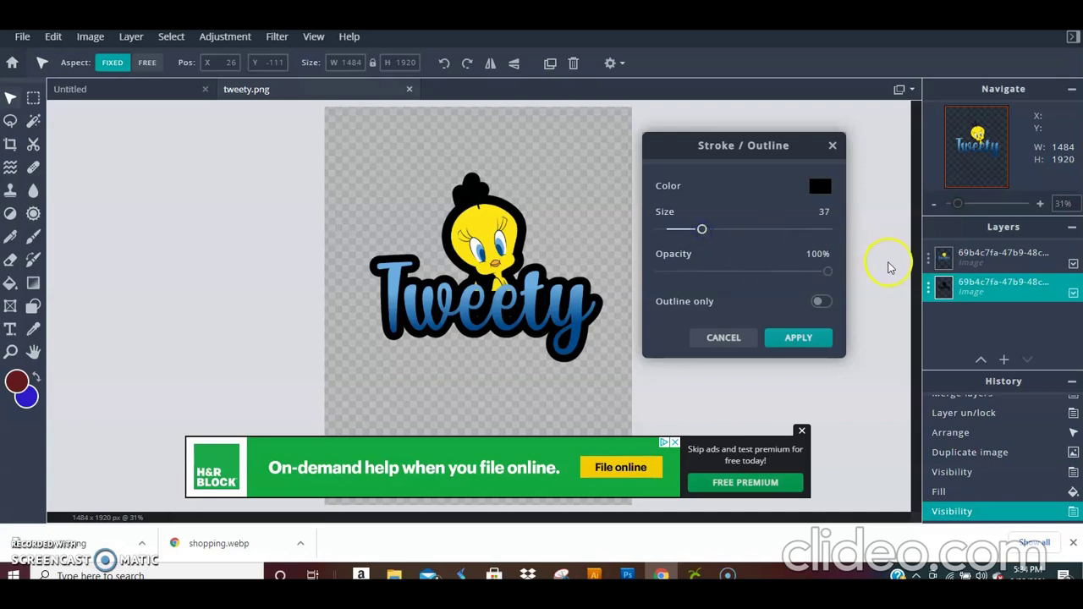
pyautogui.click(804, 338)
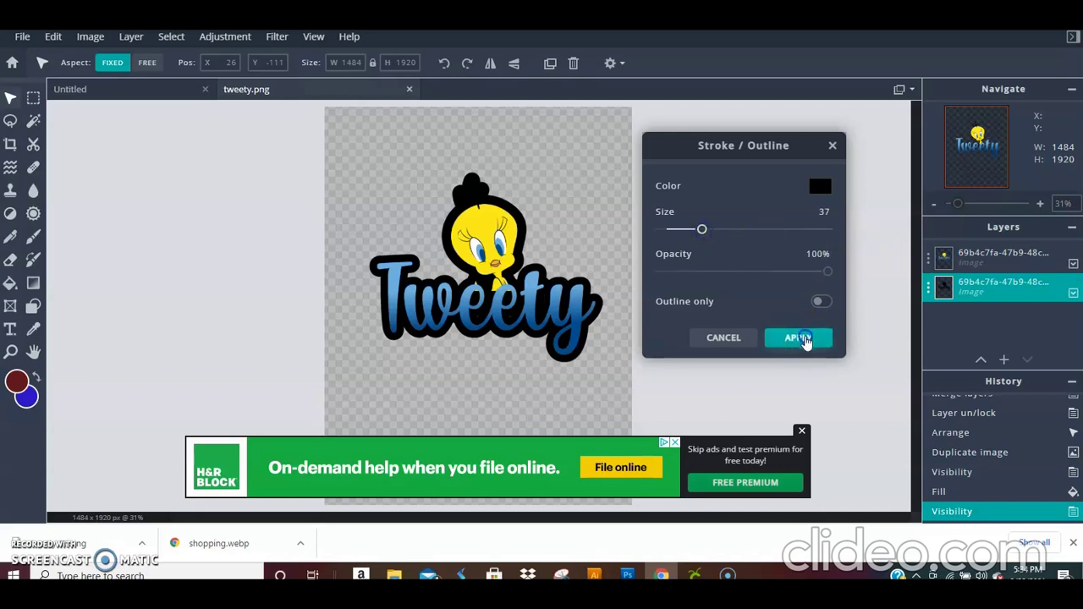
# Move the coloured upper layer straight down to about Y 692, clear of the black silhouette
pyautogui.click(977, 258)
pyautogui.moveTo(495, 281); pyautogui.dragTo(508, 367)
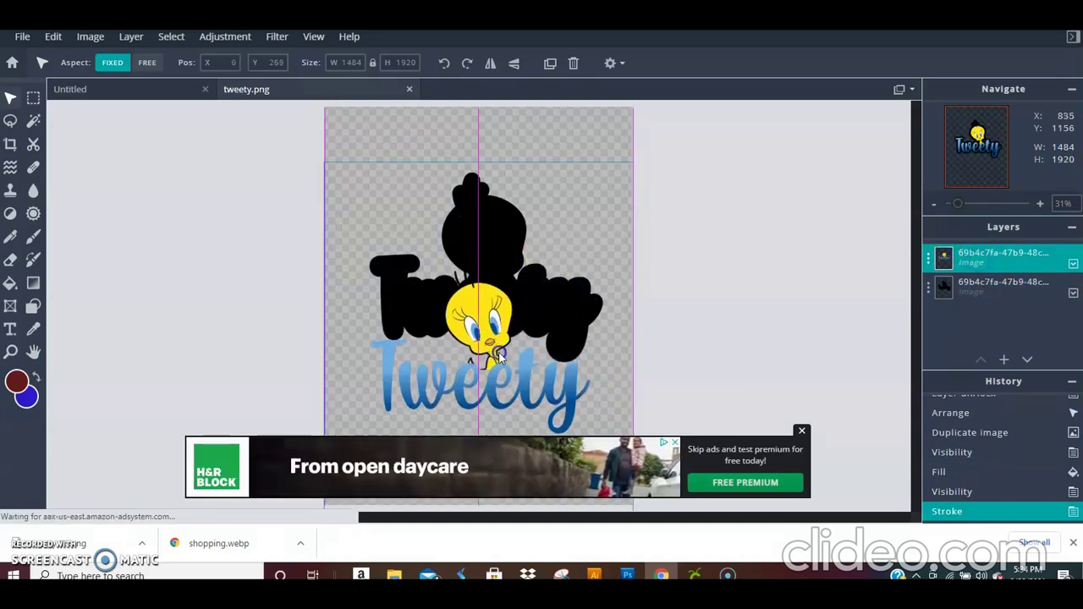
pyautogui.click(803, 432)
pyautogui.moveTo(495, 337); pyautogui.dragTo(496, 433)
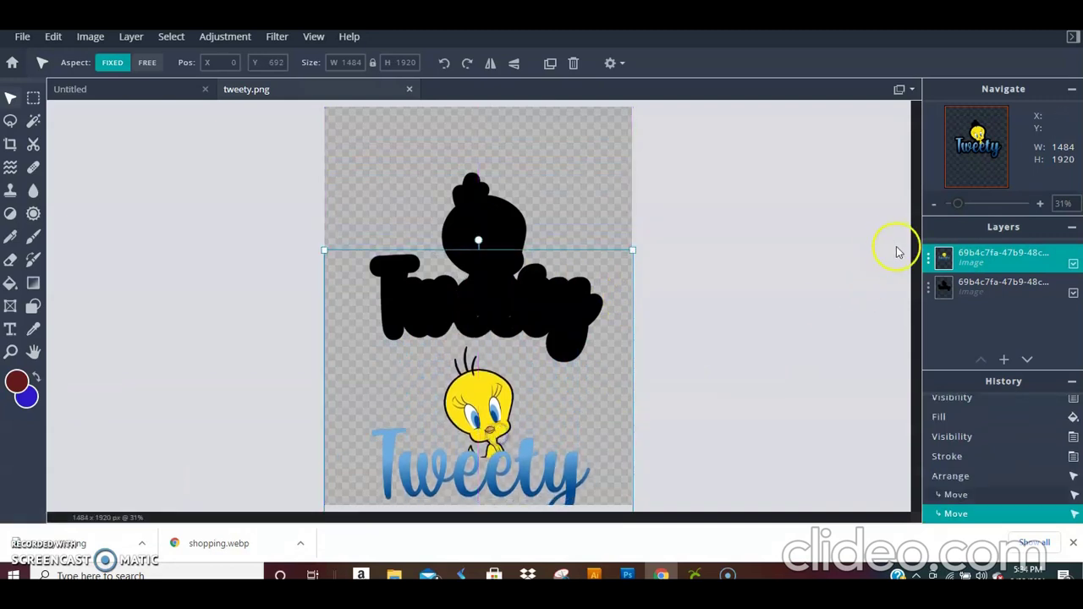
# Move the black silhouette up near the canvas's upper edge and raise the coloured Tweety layer below it to about Y 518
pyautogui.click(513, 229)
pyautogui.moveTo(495, 269)
pyautogui.mouseDown()
pyautogui.moveTo(493, 250)
pyautogui.moveTo(493, 271)
pyautogui.mouseUp()
pyautogui.moveTo(475, 219); pyautogui.dragTo(480, 170)
pyautogui.moveTo(505, 410); pyautogui.dragTo(506, 378)
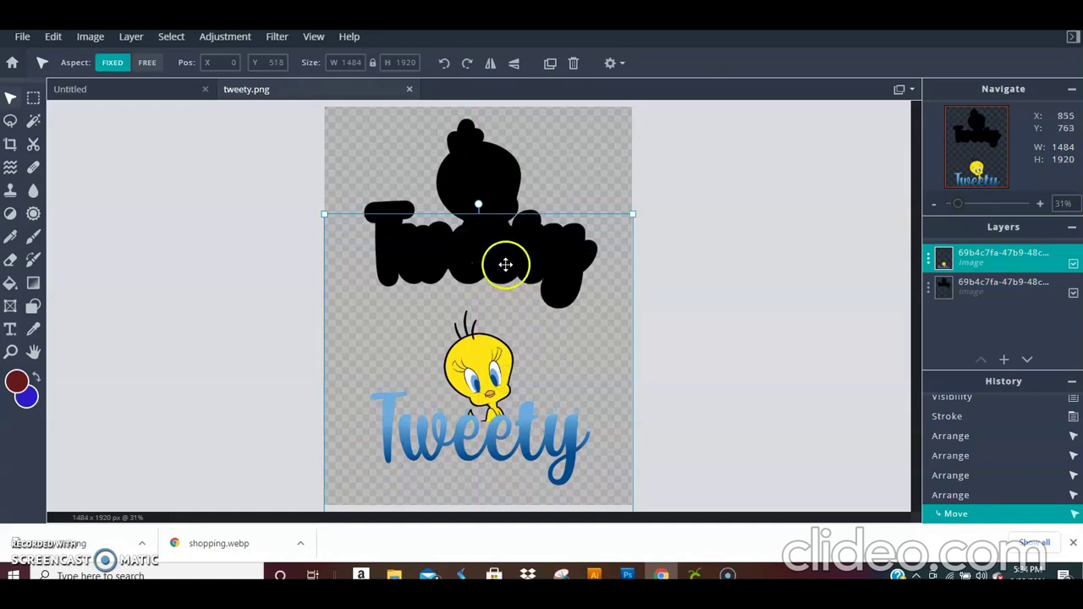
pyautogui.hotkey('ctrl', 'z')
# Paint over the small specks in the middle of the lower silhouette layer with the size 40 Color Replace brush
pyautogui.click(33, 260)
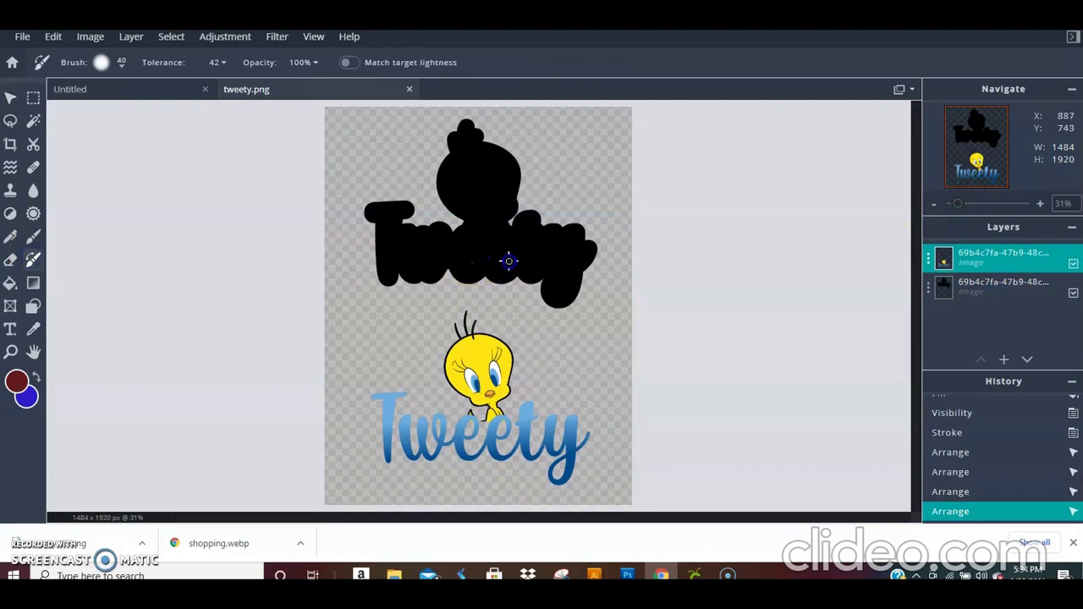
pyautogui.click(980, 289)
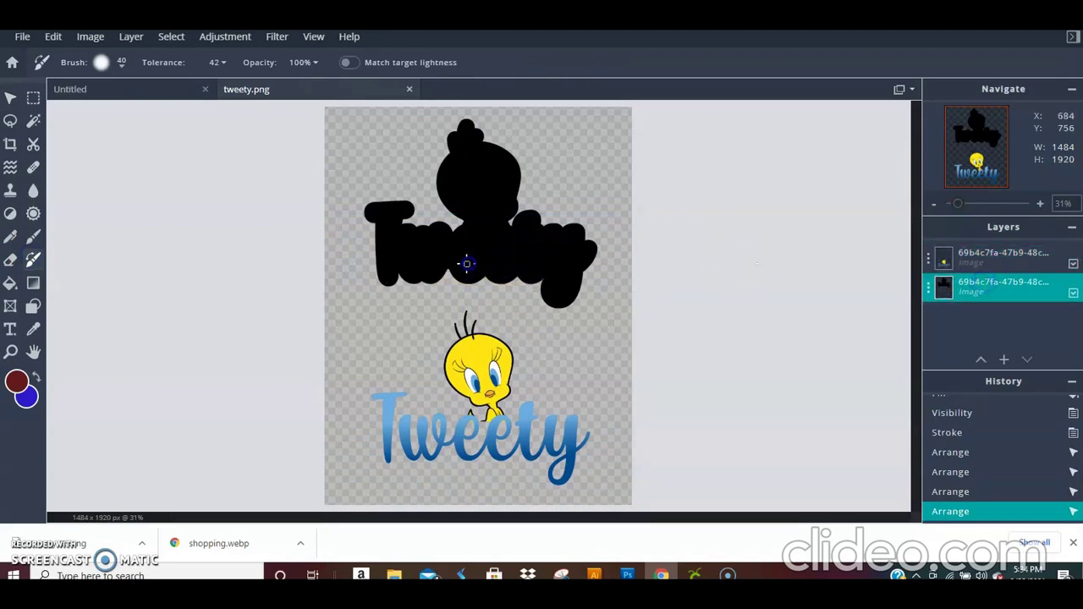
pyautogui.moveTo(482, 258)
pyautogui.mouseDown()
pyautogui.moveTo(471, 253)
pyautogui.moveTo(513, 249)
pyautogui.moveTo(462, 257)
pyautogui.moveTo(510, 261)
pyautogui.moveTo(468, 264)
pyautogui.mouseUp()
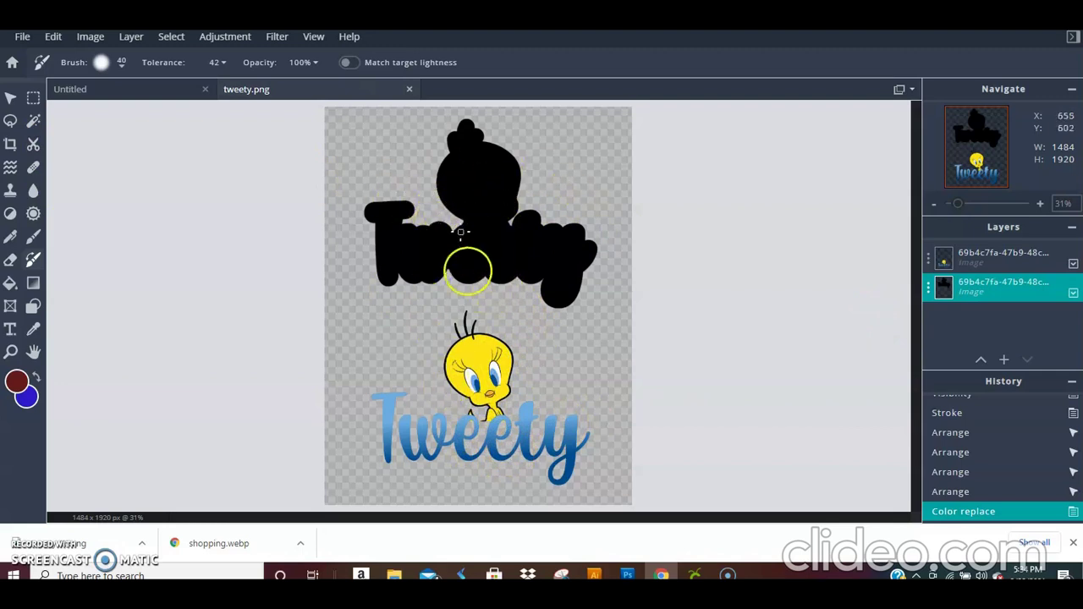
# Save the design to the Desktop as a PNG image named tweety (2)
pyautogui.click(21, 38)
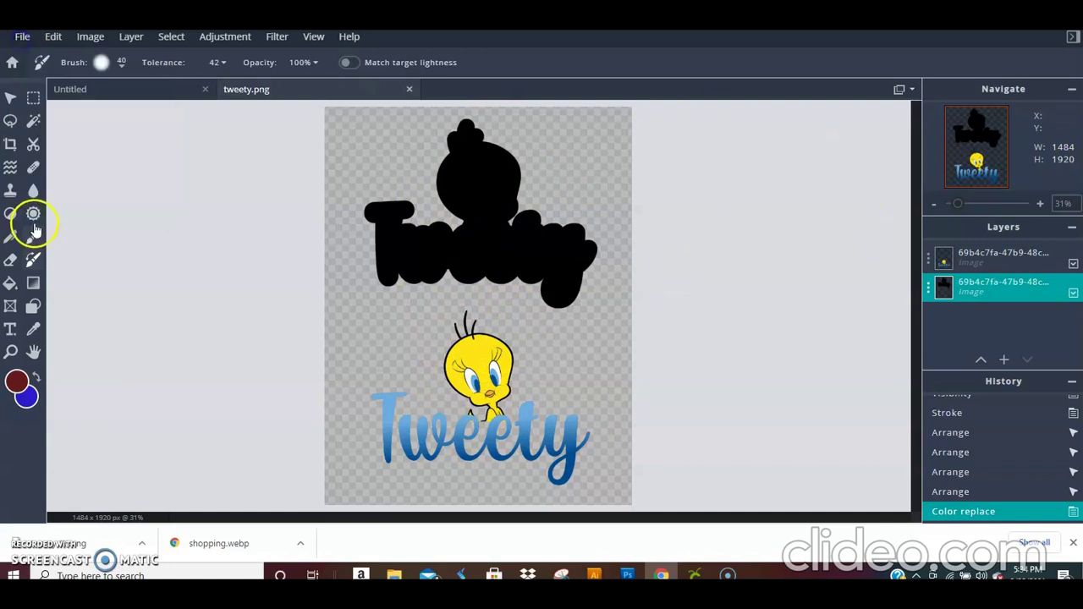
pyautogui.click(21, 38)
pyautogui.click(20, 38)
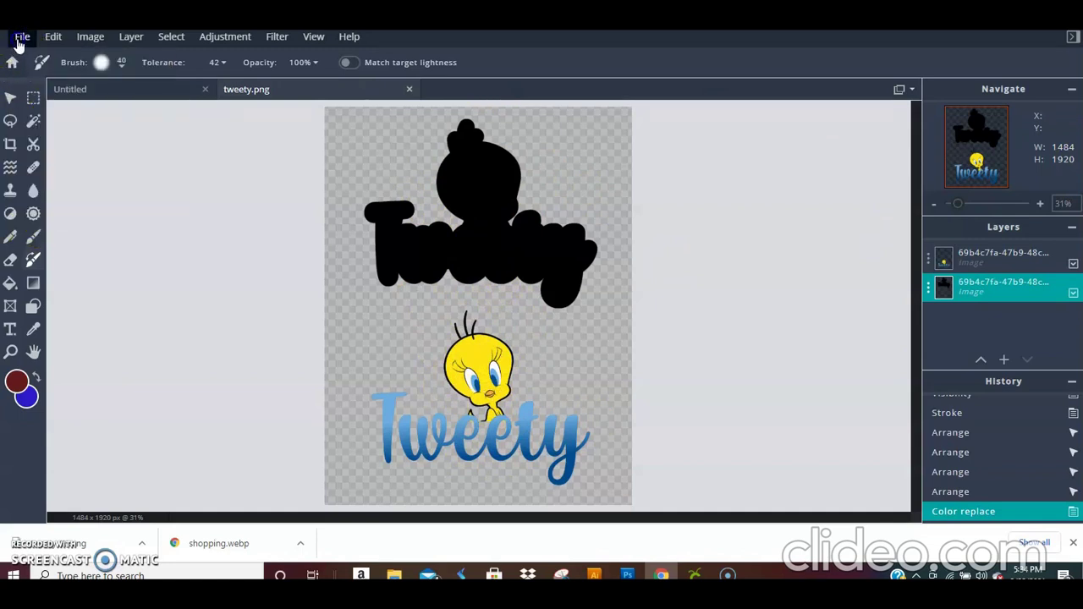
pyautogui.click(19, 40)
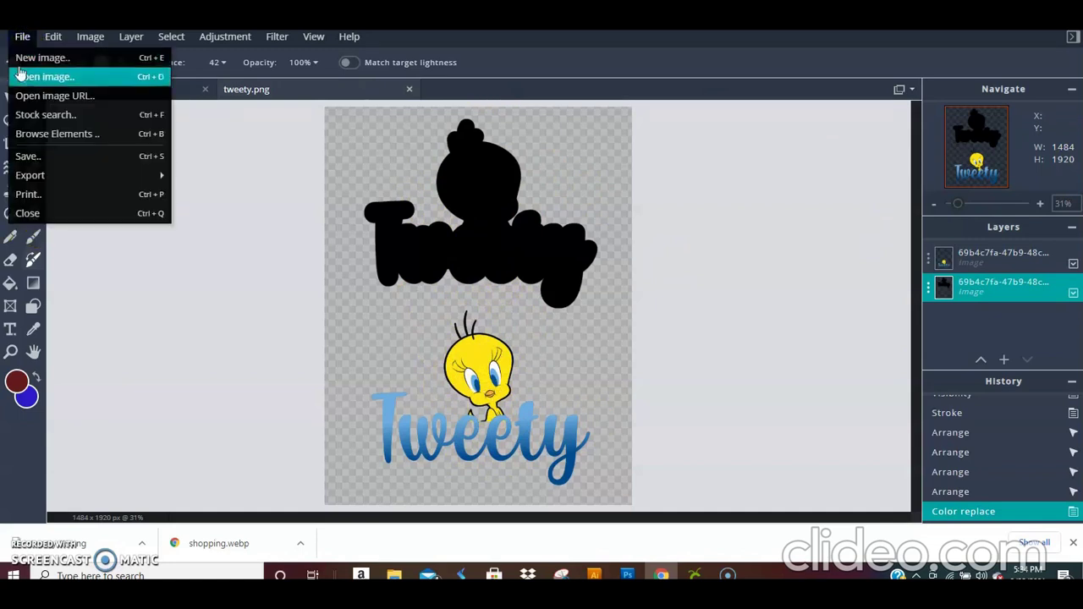
pyautogui.click(42, 158)
pyautogui.click(979, 419)
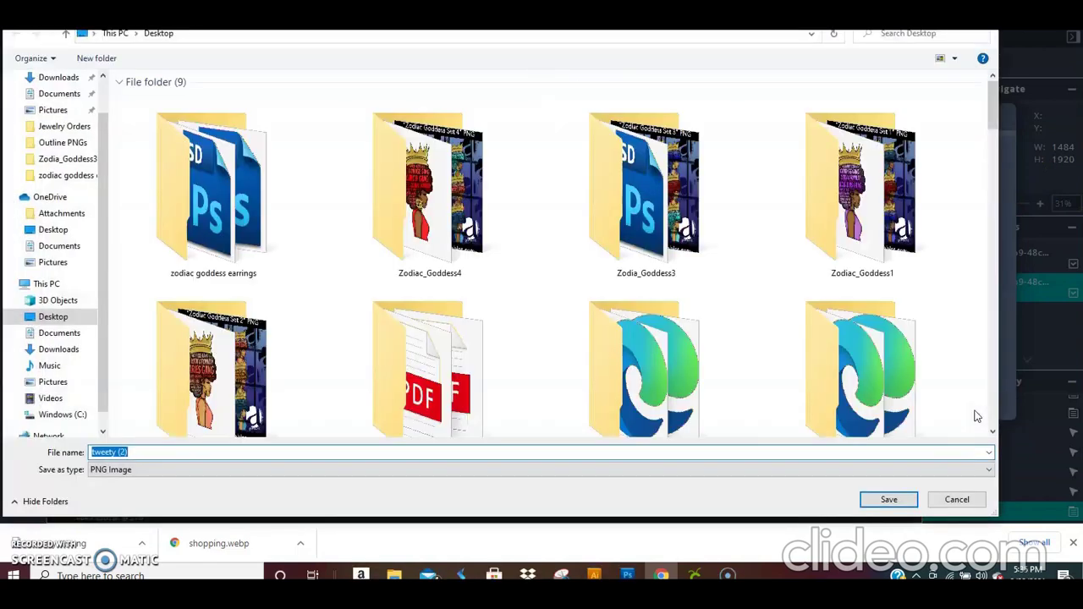
pyautogui.click(189, 535)
pyautogui.click(889, 499)
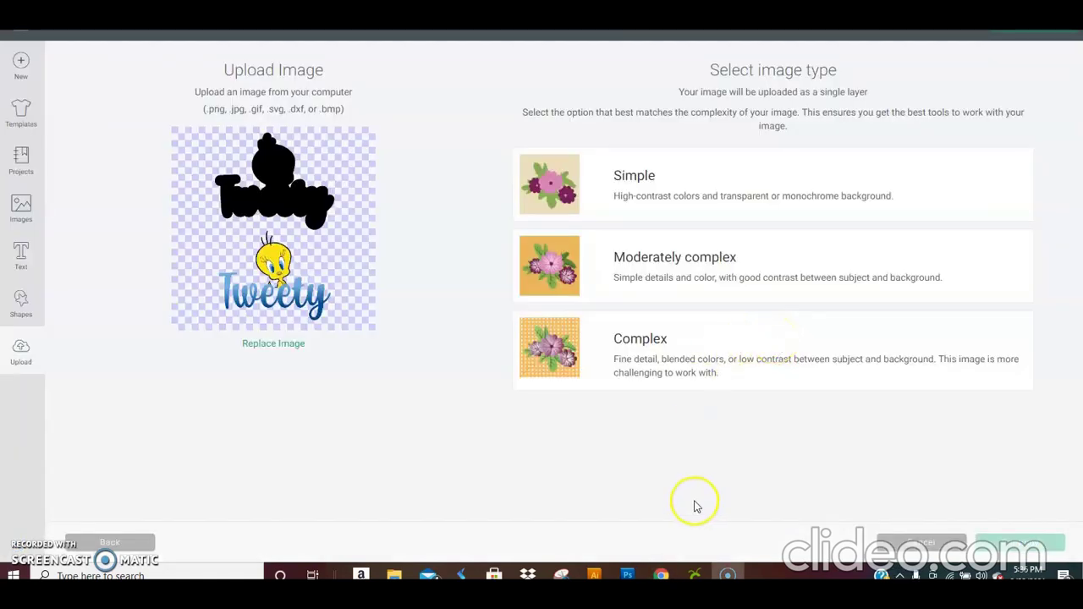
# In Cricut Design Space, upload tweety (2) as a Complex image without erasing anything, using the Print Then Cut Image type
pyautogui.click(703, 344)
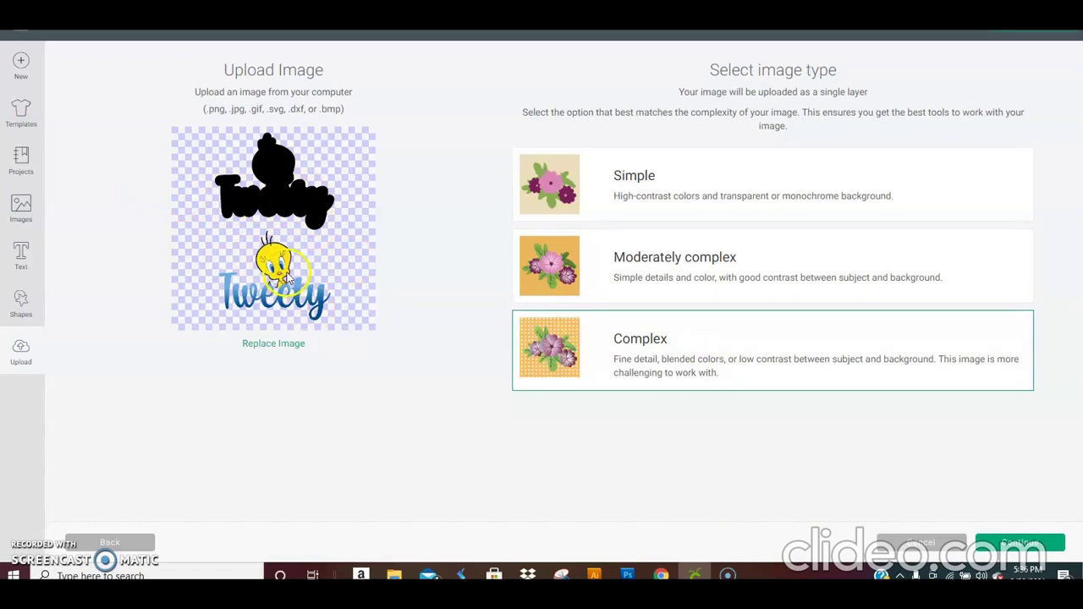
pyautogui.click(1014, 543)
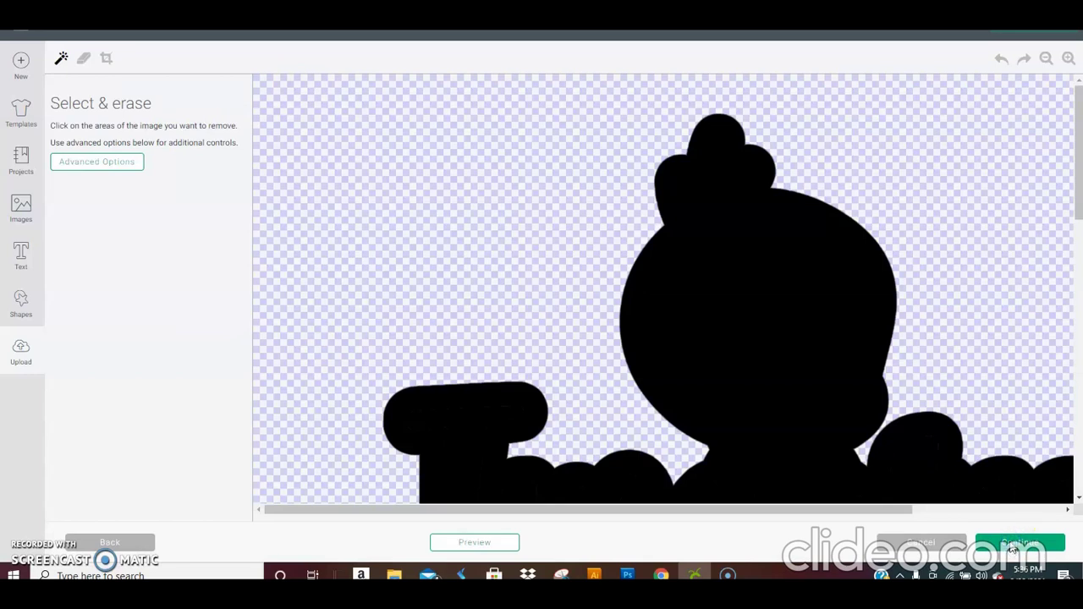
pyautogui.click(1012, 546)
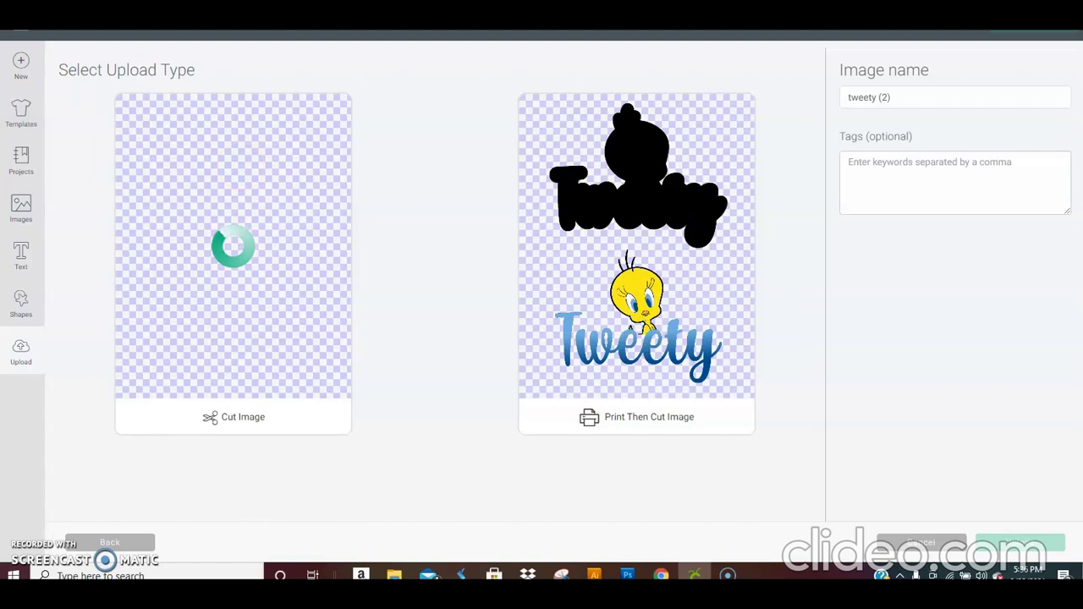
pyautogui.click(650, 218)
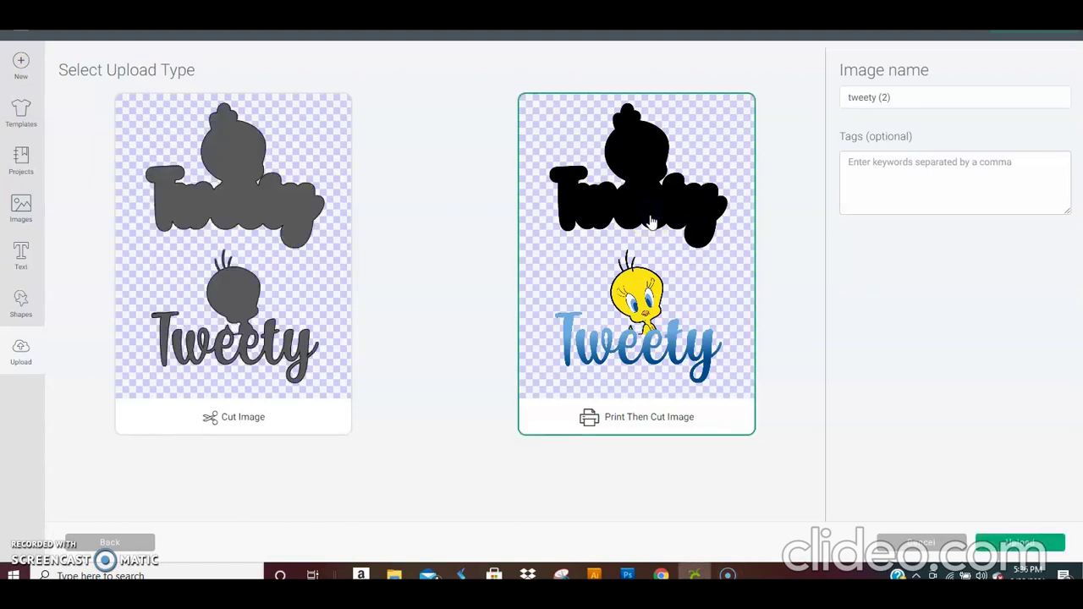
pyautogui.click(1021, 545)
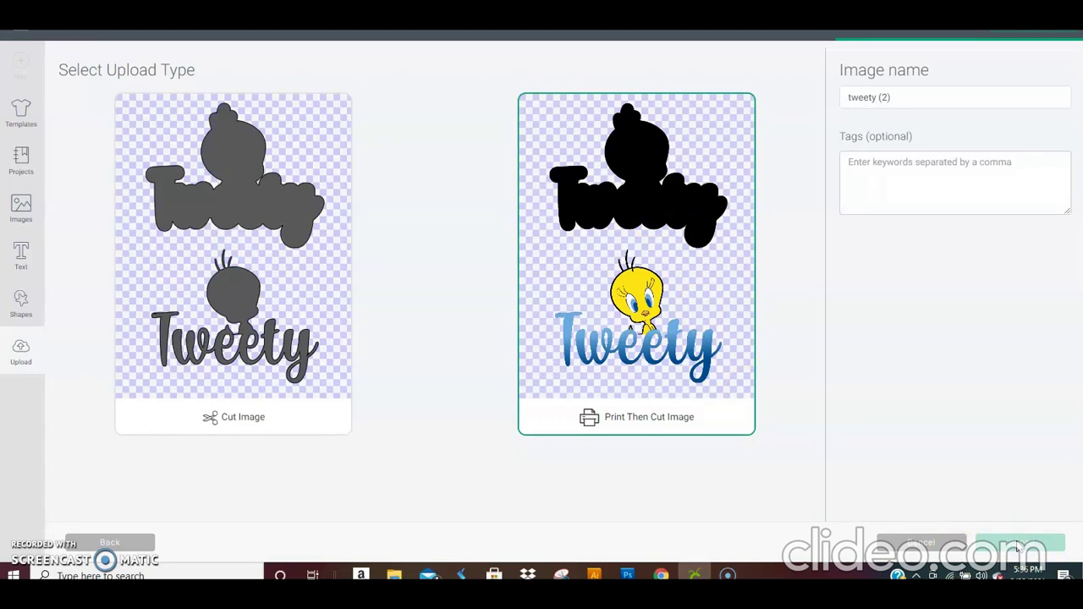
# Insert the uploaded tweety (2) image on the canvas and move it to about X 16.8, Y 2.5
pyautogui.click(133, 444)
pyautogui.click(1027, 546)
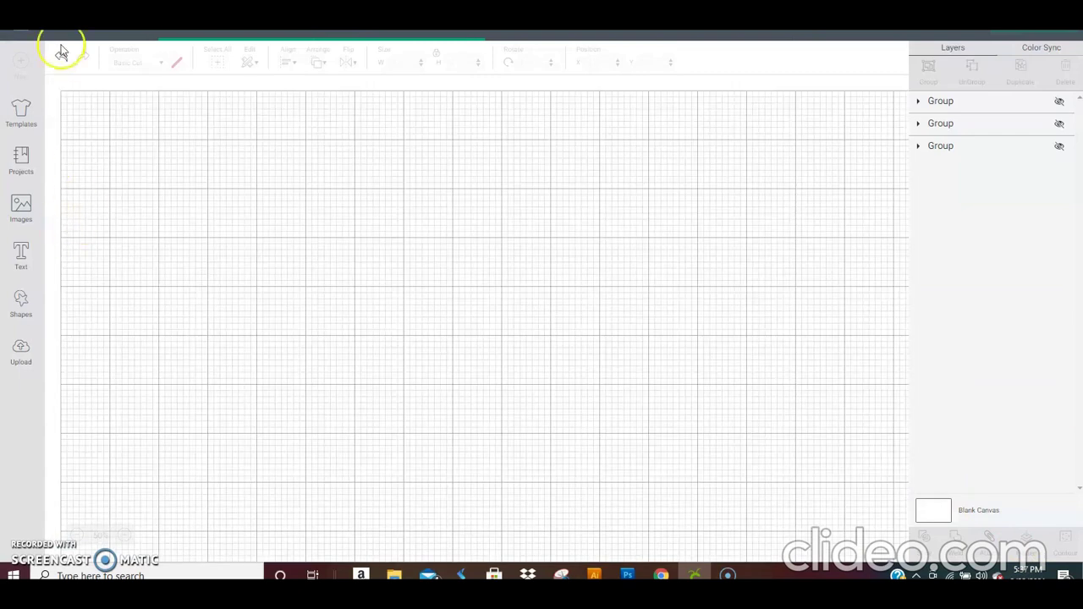
pyautogui.click(235, 198)
pyautogui.moveTo(199, 196); pyautogui.dragTo(597, 246)
pyautogui.click(418, 247)
pyautogui.click(96, 257)
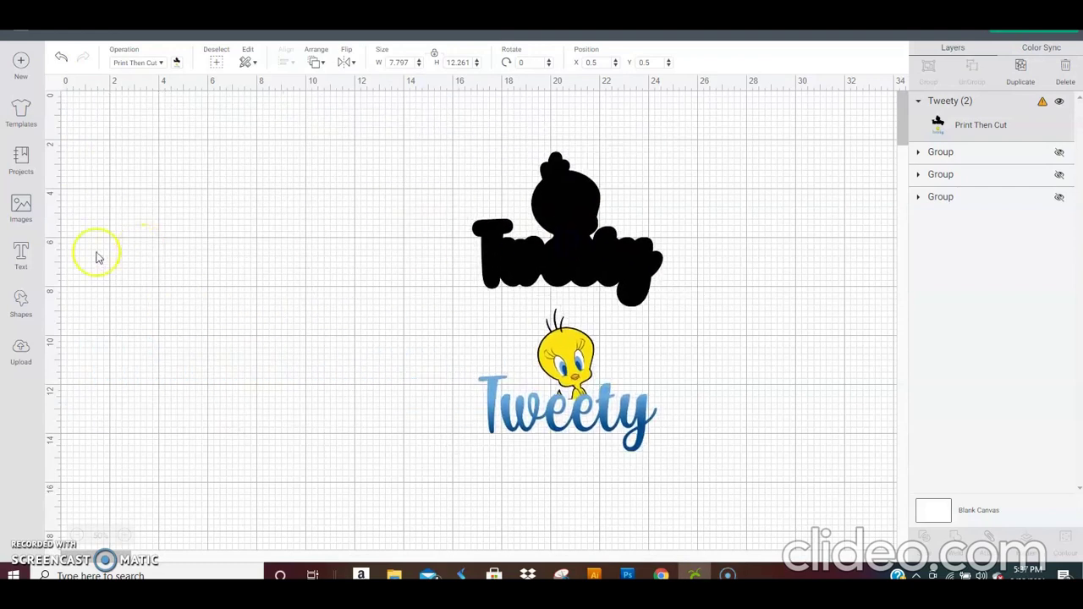
pyautogui.hotkey('ctrl', 'a')
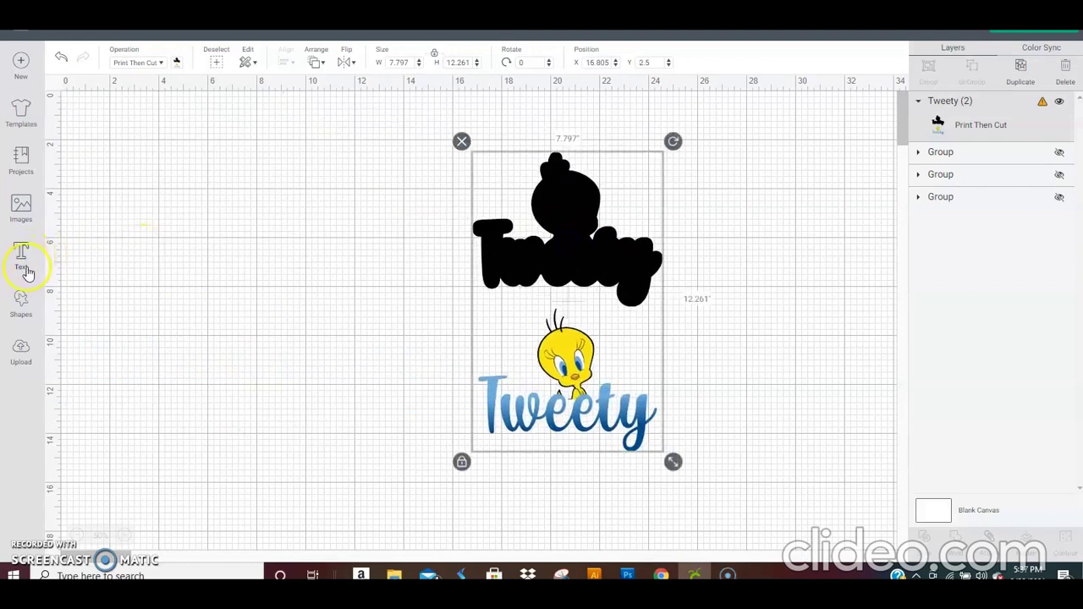
# Add a square, enlarge it and place it so that it covers only the black silhouette
pyautogui.click(24, 310)
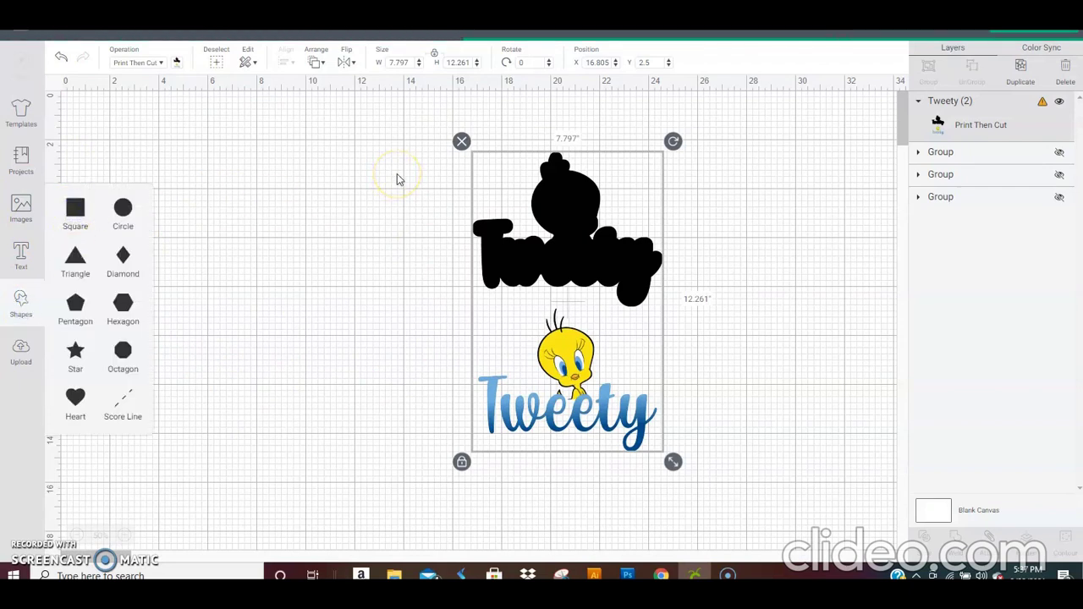
pyautogui.click(76, 207)
pyautogui.moveTo(145, 140); pyautogui.dragTo(482, 157)
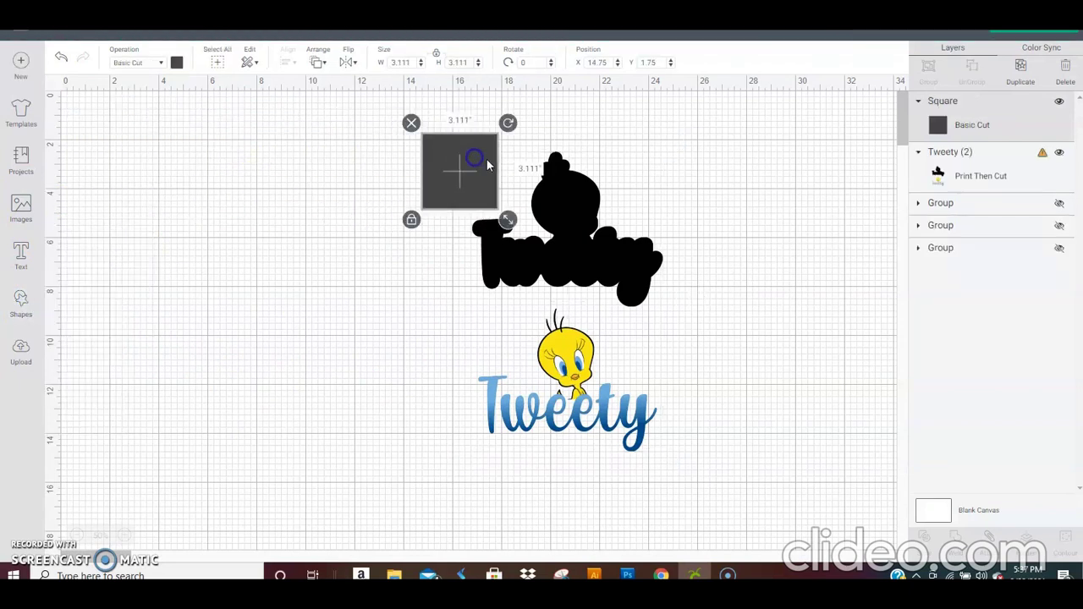
pyautogui.moveTo(508, 217); pyautogui.dragTo(638, 302)
pyautogui.moveTo(576, 254); pyautogui.dragTo(617, 231)
# Slice the Tweety image with the square, then delete the leftover square and the grey silhouette-shaped piece
pyautogui.click(764, 275)
pyautogui.moveTo(760, 249); pyautogui.dragTo(529, 344)
pyautogui.click(930, 539)
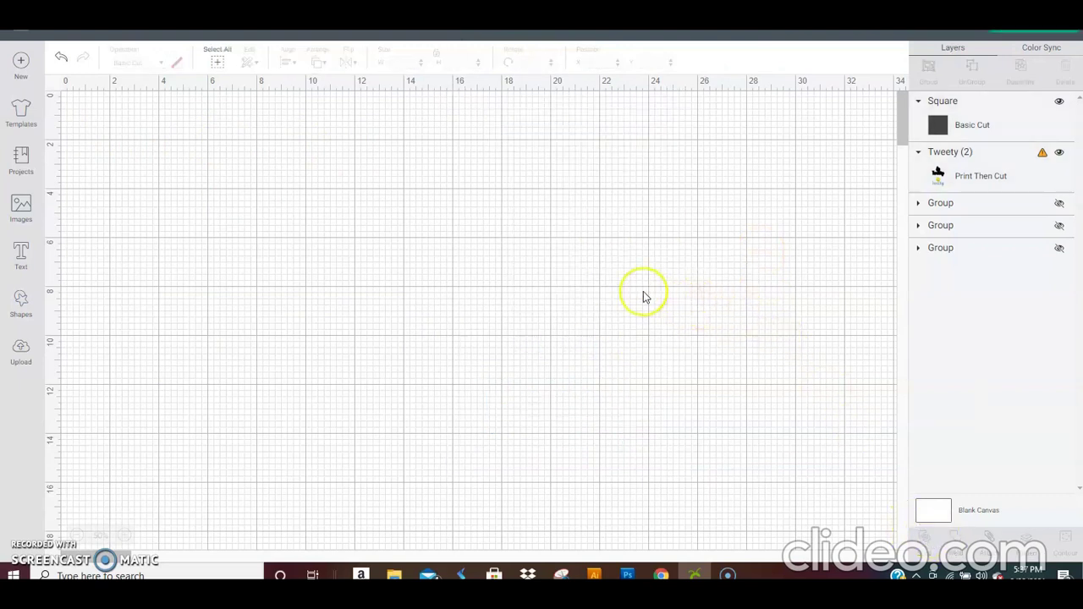
pyautogui.click(483, 164)
pyautogui.click(455, 96)
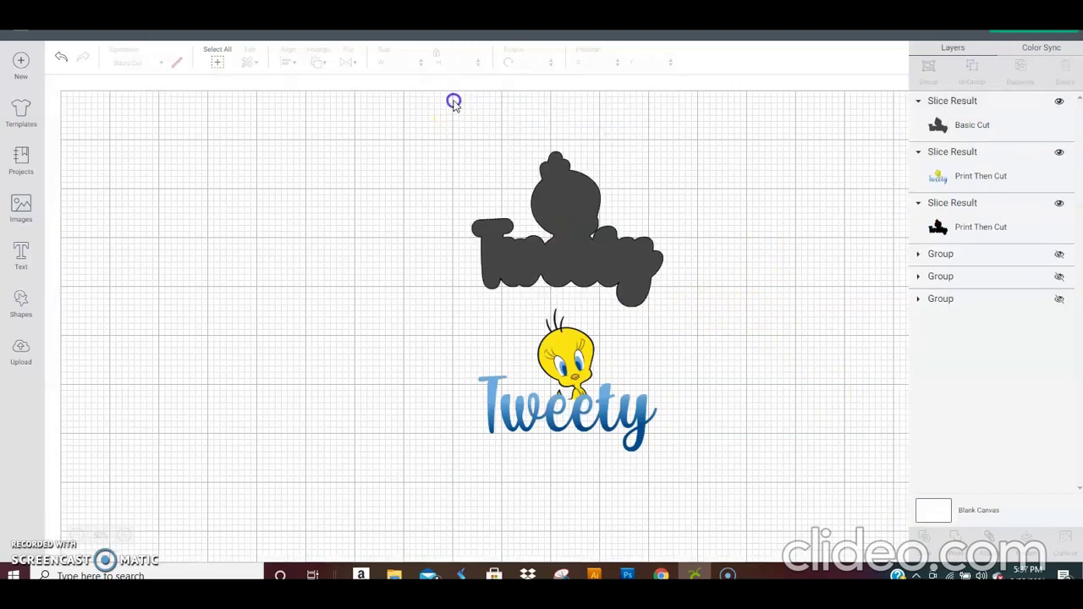
pyautogui.click(559, 214)
pyautogui.click(462, 141)
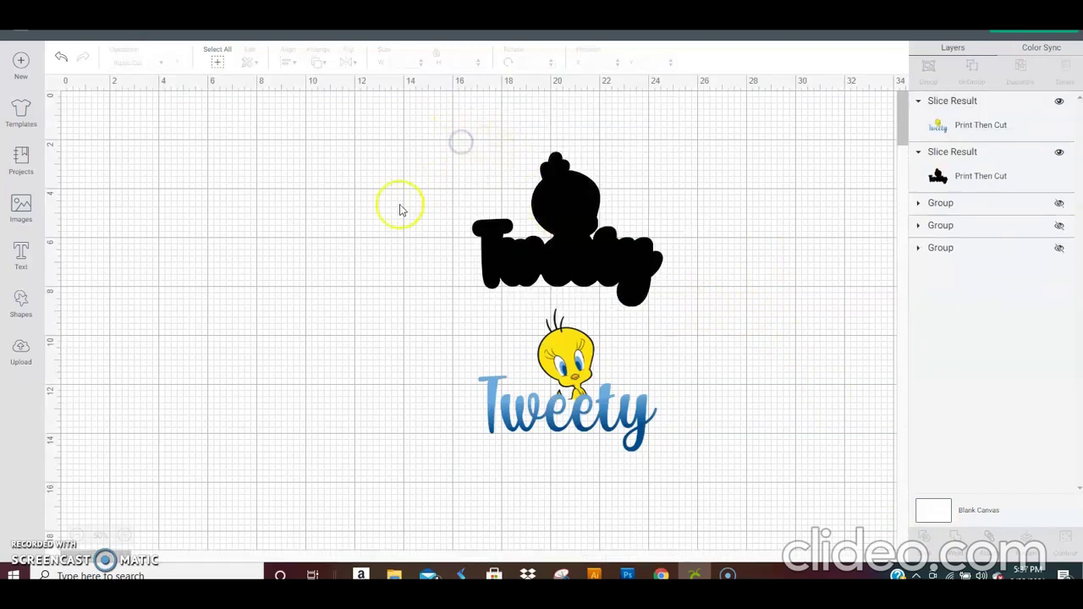
# Place the coloured Tweety design over the black silhouette and move both to the canvas's upper-left corner
pyautogui.click(568, 248)
pyautogui.moveTo(591, 432); pyautogui.dragTo(588, 278)
pyautogui.moveTo(708, 219); pyautogui.dragTo(152, 179)
# Scale the combined Tweety design down to about 4 inches wide by 3.25 inches high
pyautogui.click(414, 61)
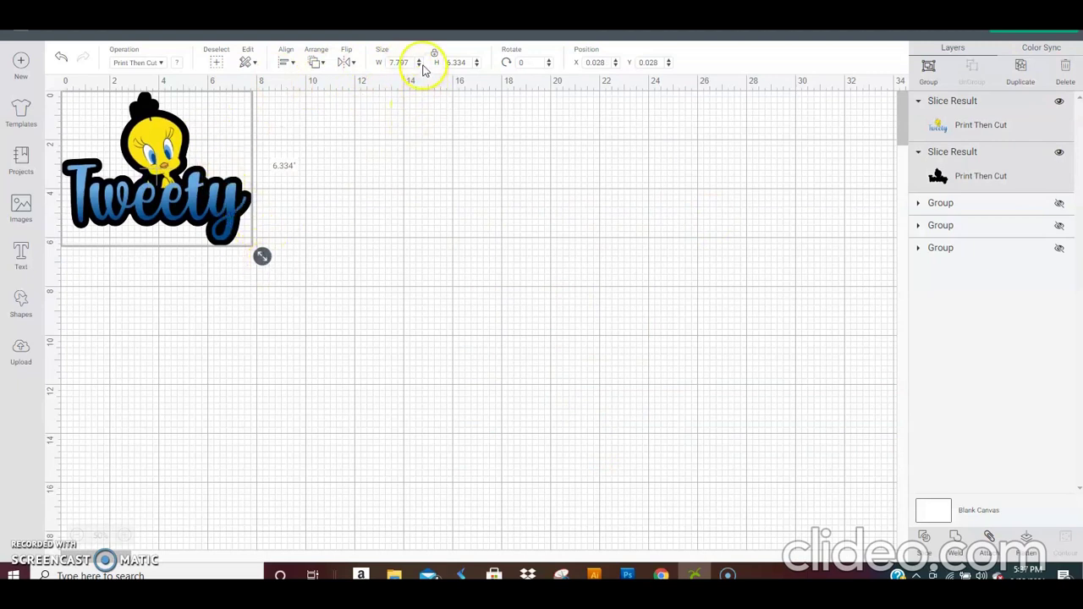
pyautogui.moveTo(264, 259); pyautogui.dragTo(131, 185)
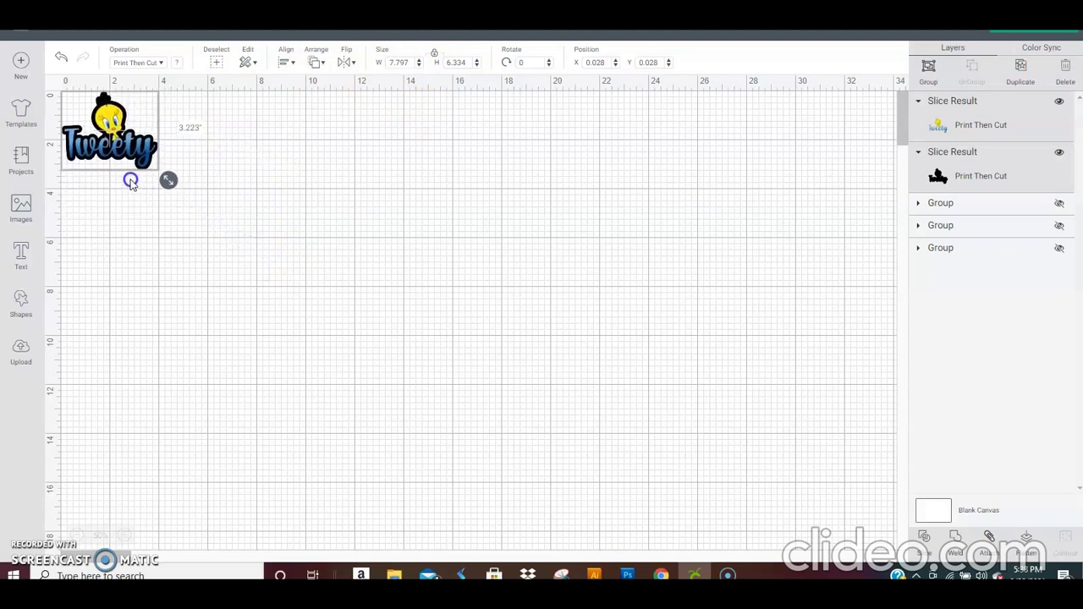
pyautogui.moveTo(131, 184)
pyautogui.mouseDown()
pyautogui.moveTo(109, 165)
pyautogui.moveTo(125, 181)
pyautogui.mouseUp()
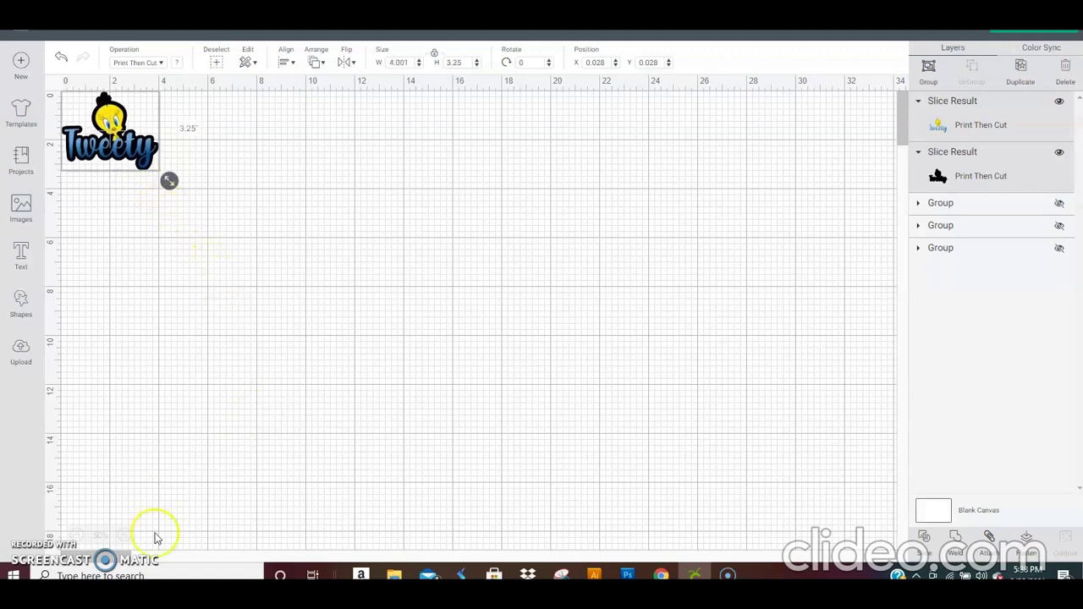
pyautogui.click(123, 535)
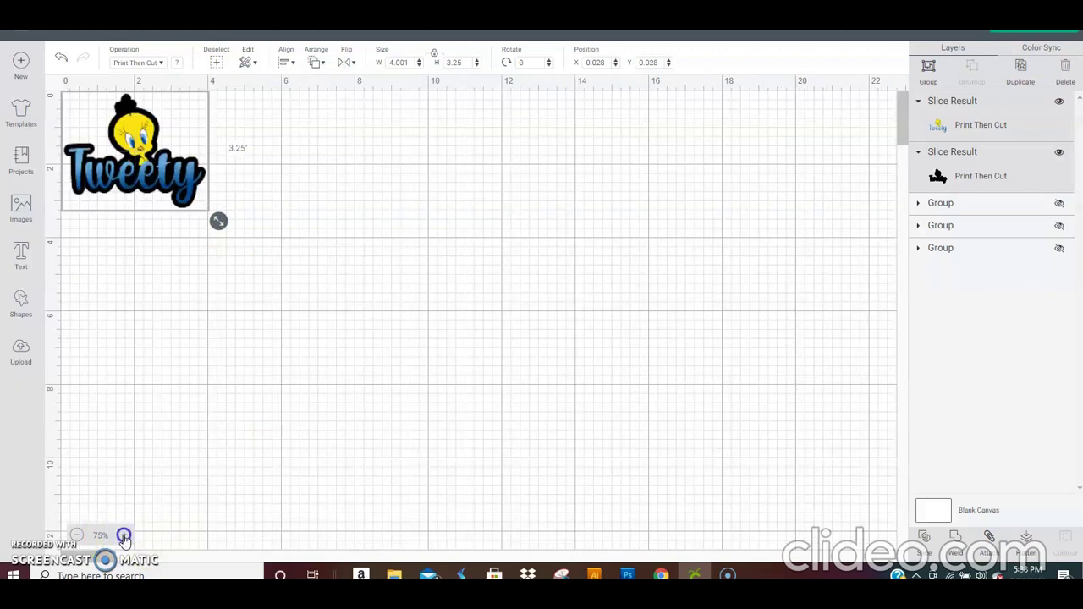
pyautogui.click(123, 535)
pyautogui.click(288, 372)
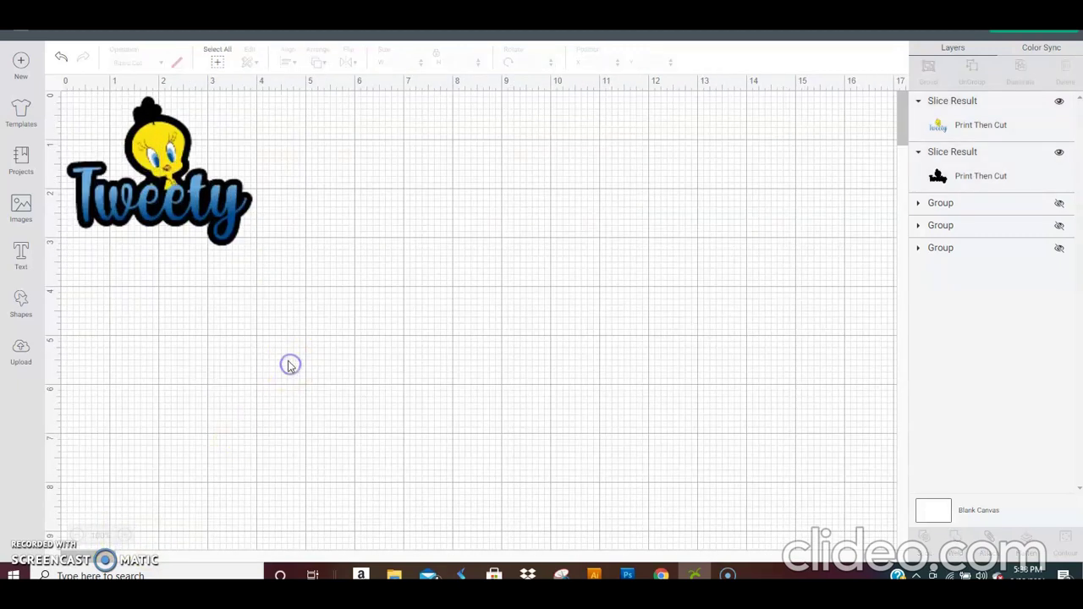
# Move the coloured Tweety design off the silhouette and change the silhouette's operation to Basic cut
pyautogui.moveTo(218, 205); pyautogui.dragTo(609, 237)
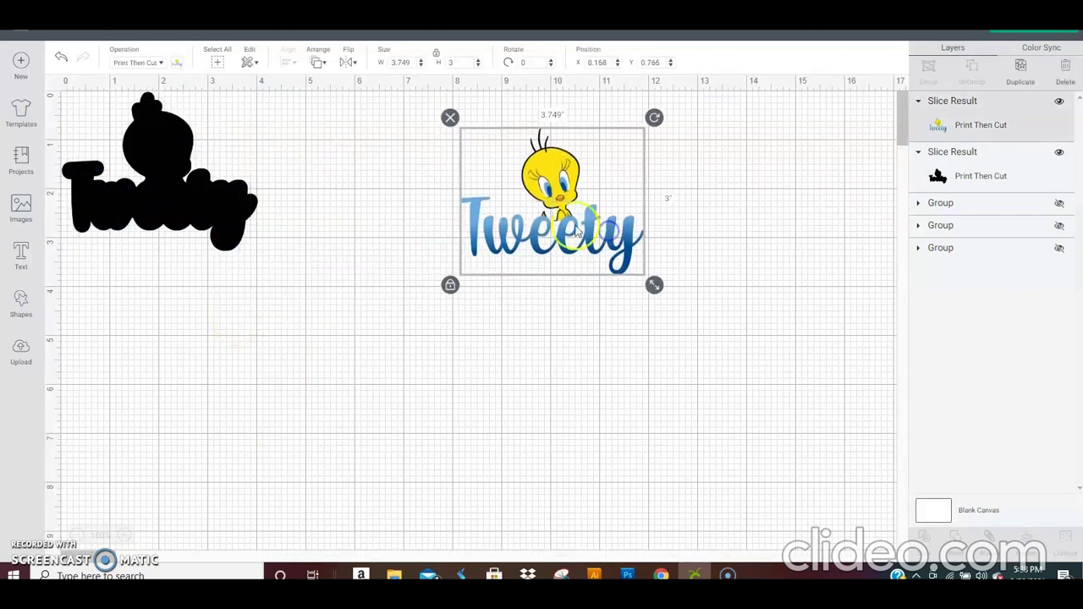
pyautogui.click(145, 146)
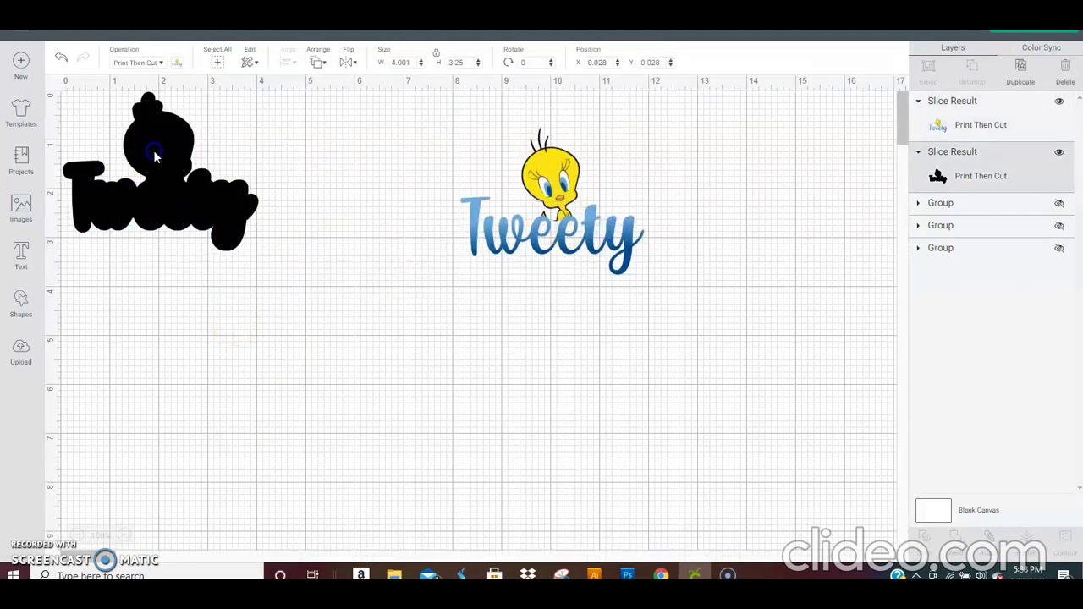
pyautogui.click(161, 64)
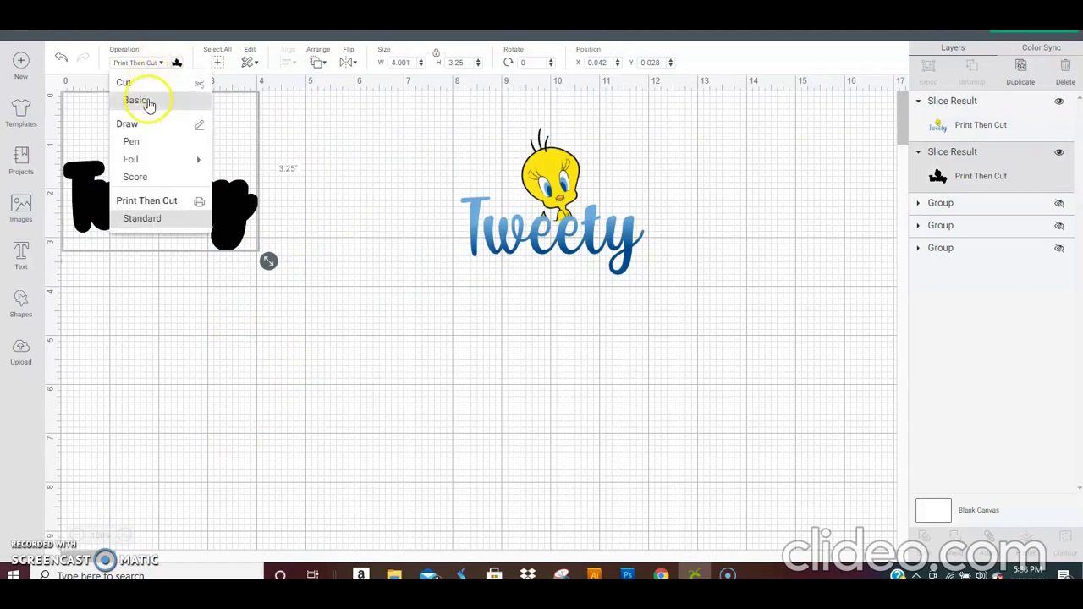
pyautogui.click(148, 102)
pyautogui.click(255, 289)
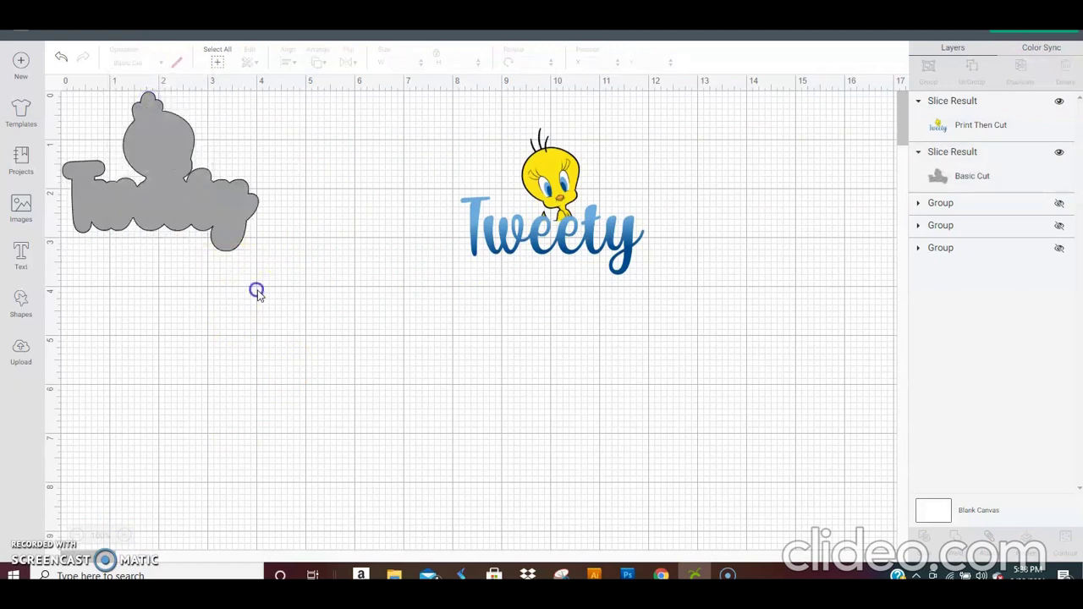
# Move the coloured design to the canvas's upper-left corner and place the grey silhouette beside it at about X 5.8, Y 0.75
pyautogui.click(195, 193)
pyautogui.moveTo(227, 188); pyautogui.dragTo(780, 369)
pyautogui.moveTo(559, 219); pyautogui.dragTo(158, 183)
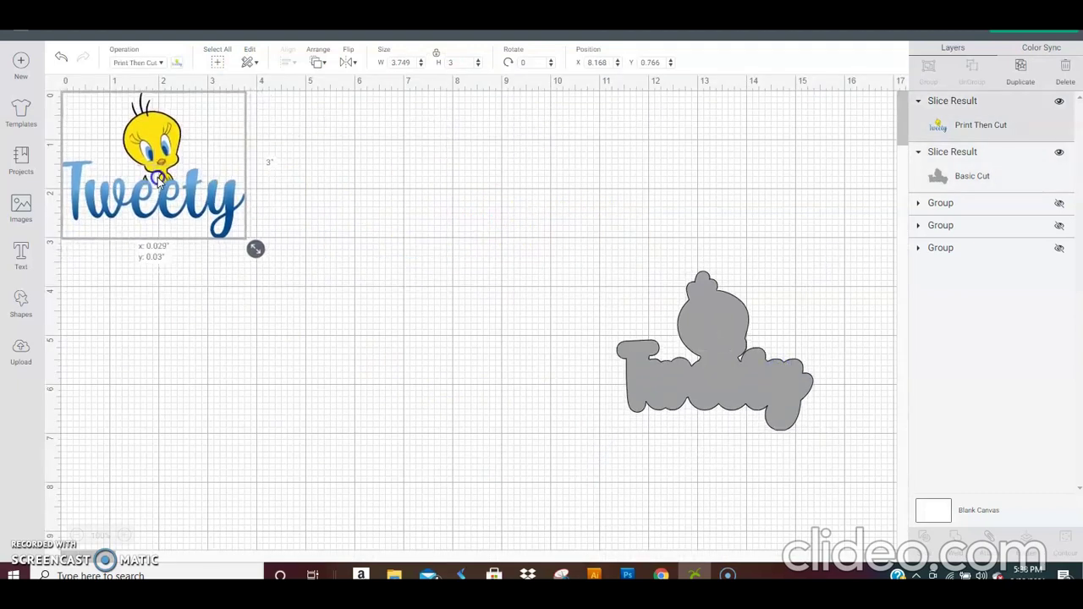
pyautogui.click(336, 230)
pyautogui.moveTo(701, 347); pyautogui.dragTo(477, 233)
pyautogui.click(413, 208)
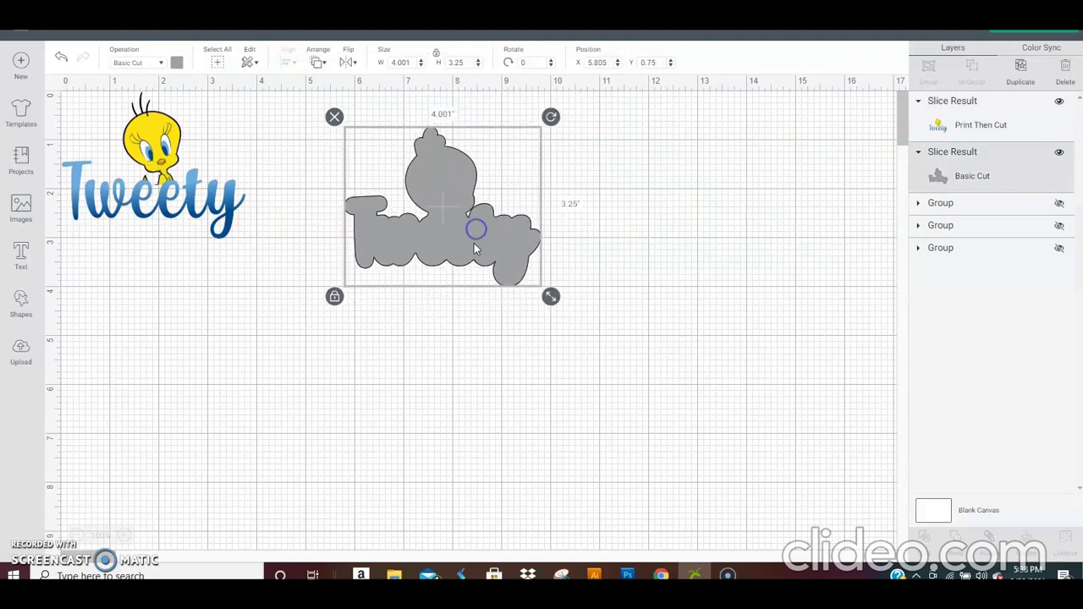
# Duplicate the coloured Tweety design, set the copy's operation to Basic cut and place it below the coloured original
pyautogui.click(142, 203)
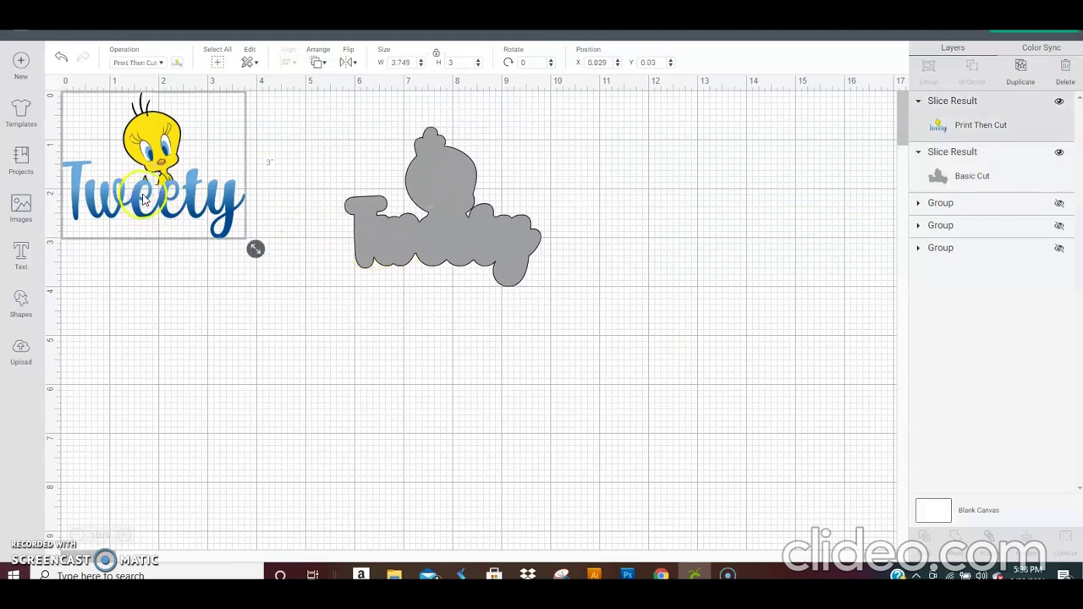
pyautogui.click(1021, 70)
pyautogui.moveTo(273, 200); pyautogui.dragTo(775, 201)
pyautogui.click(164, 64)
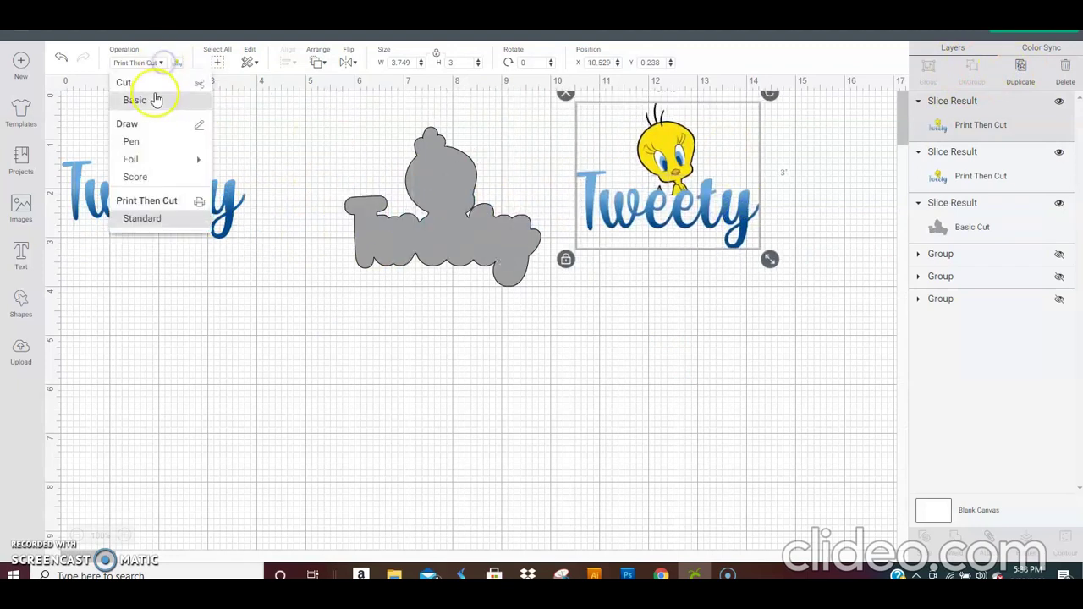
pyautogui.click(152, 96)
pyautogui.click(551, 307)
pyautogui.moveTo(694, 253); pyautogui.dragTo(191, 377)
# Recolour the grey silhouette yellow and place it beside the coloured design at about X 4.4, Y 0.17
pyautogui.moveTo(435, 249); pyautogui.dragTo(374, 220)
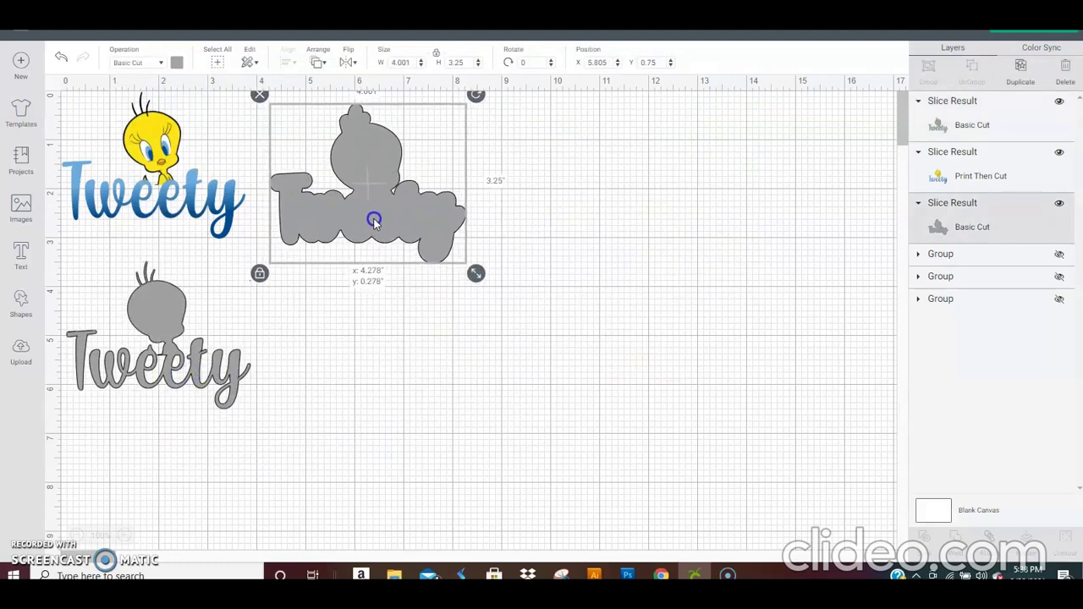
pyautogui.click(176, 62)
pyautogui.click(208, 125)
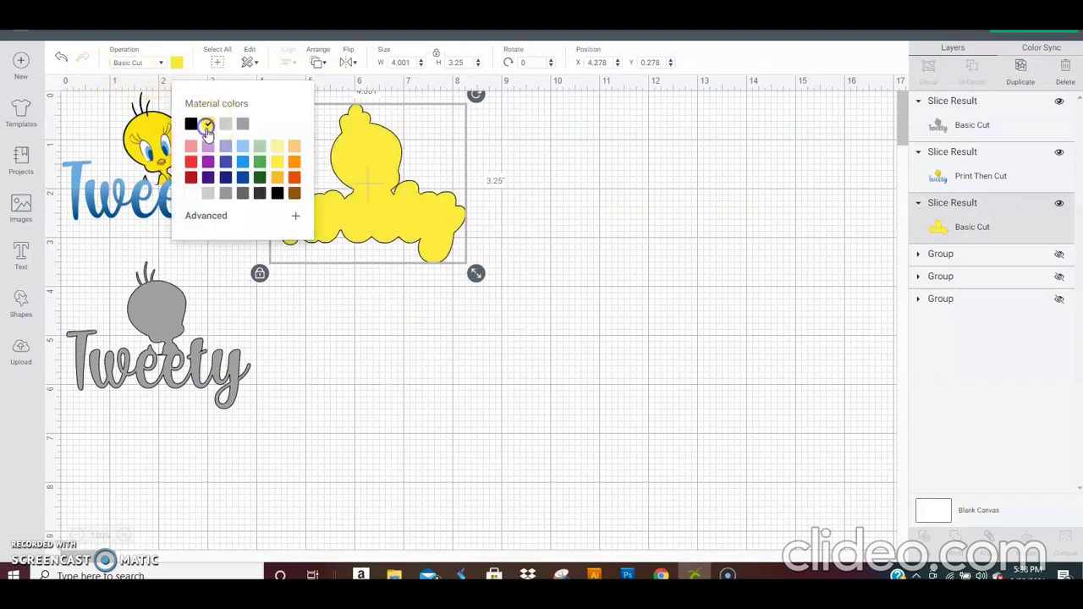
pyautogui.moveTo(415, 205); pyautogui.dragTo(421, 199)
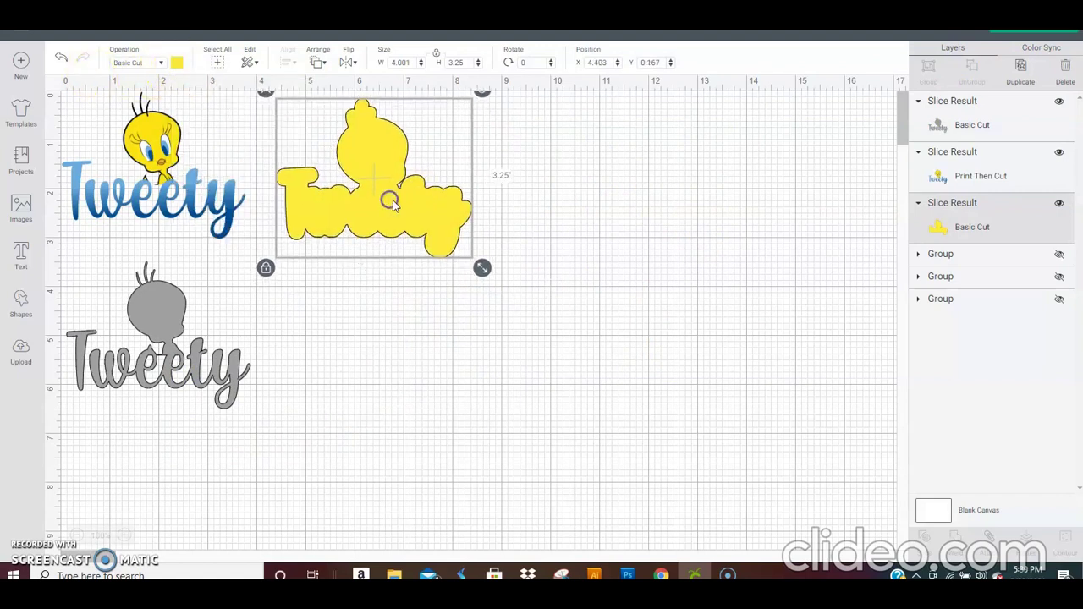
# Duplicate the yellow silhouette, place the copy below it at about X 5.3, Y 3.7, and colour it black
pyautogui.click(1021, 68)
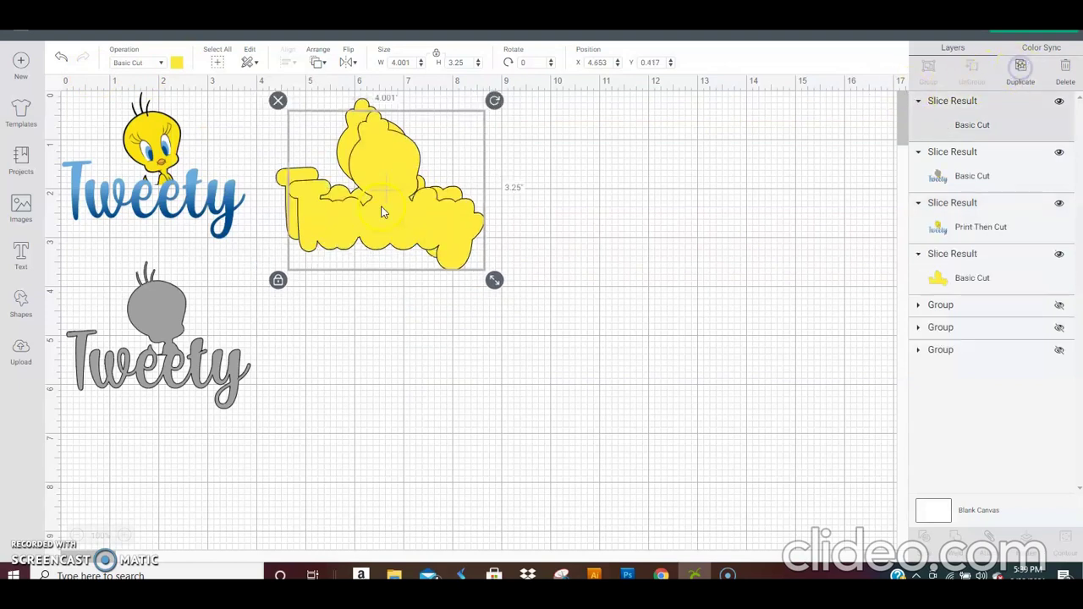
pyautogui.moveTo(381, 212); pyautogui.dragTo(415, 374)
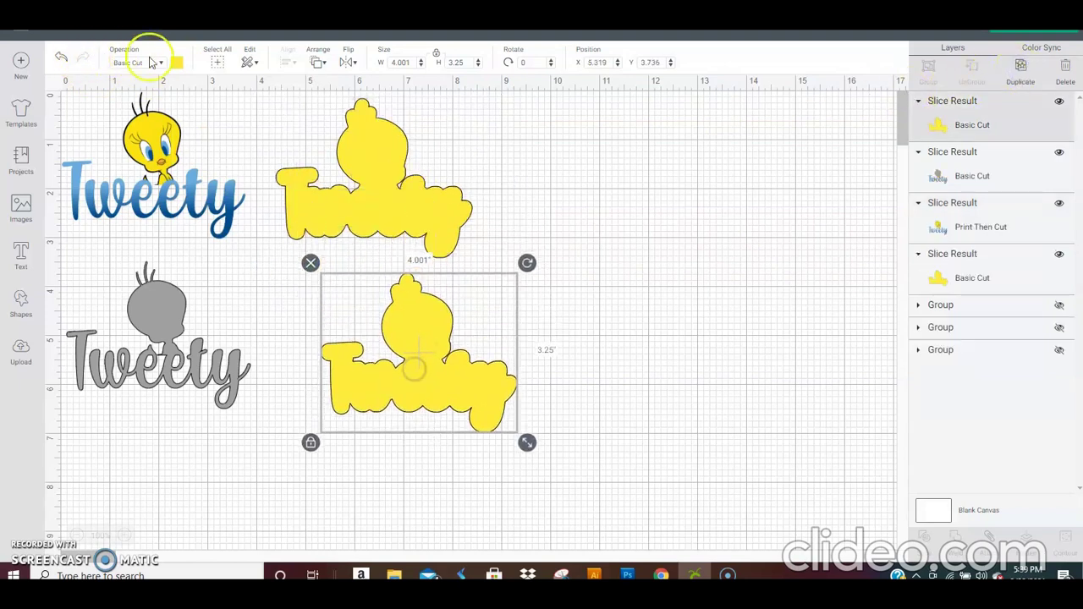
pyautogui.click(178, 65)
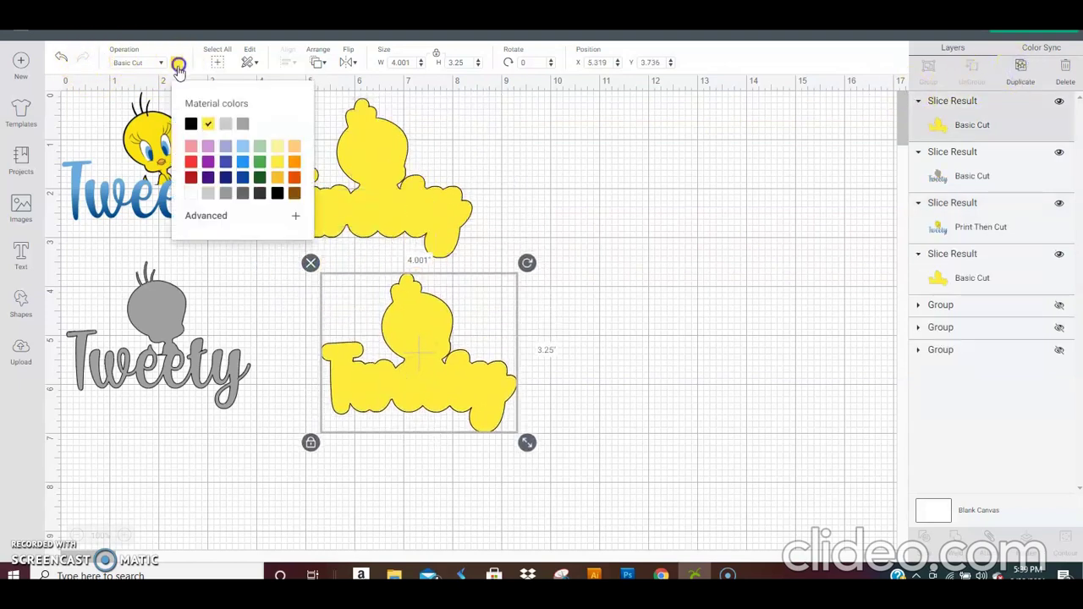
pyautogui.click(191, 125)
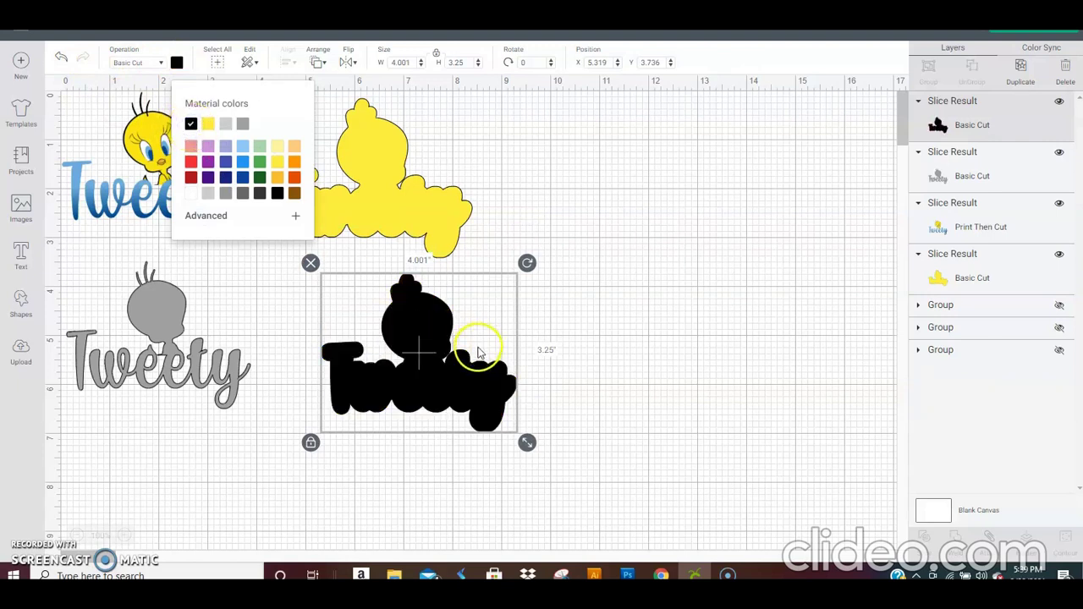
# Change the colour of the grey Tweety cut design to black
pyautogui.click(193, 368)
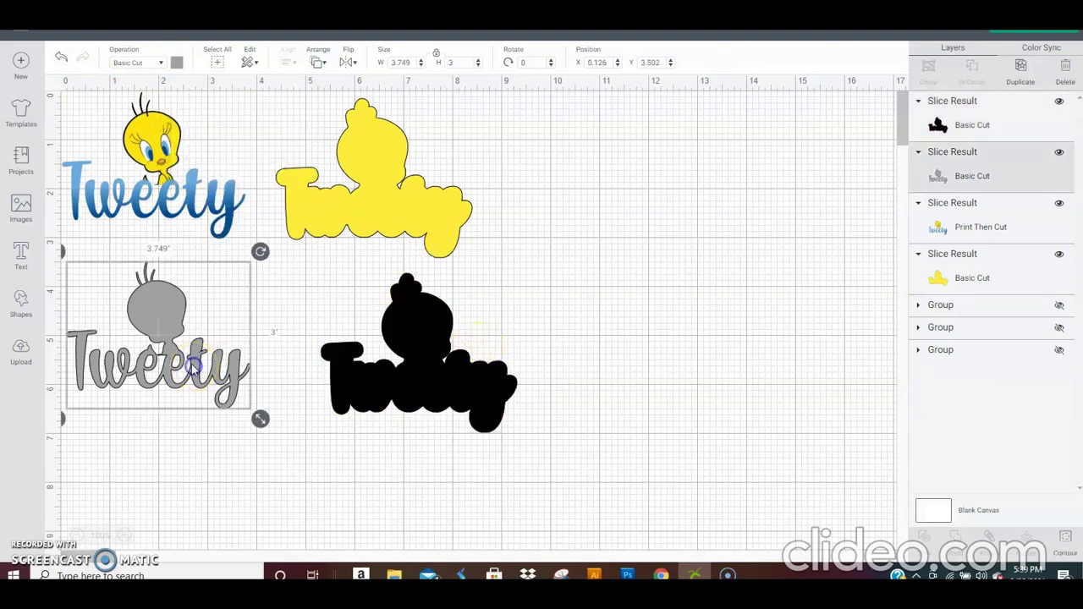
pyautogui.click(176, 62)
pyautogui.click(191, 126)
# Duplicate the black silhouette four times and the black Tweety cut design twice
pyautogui.click(463, 381)
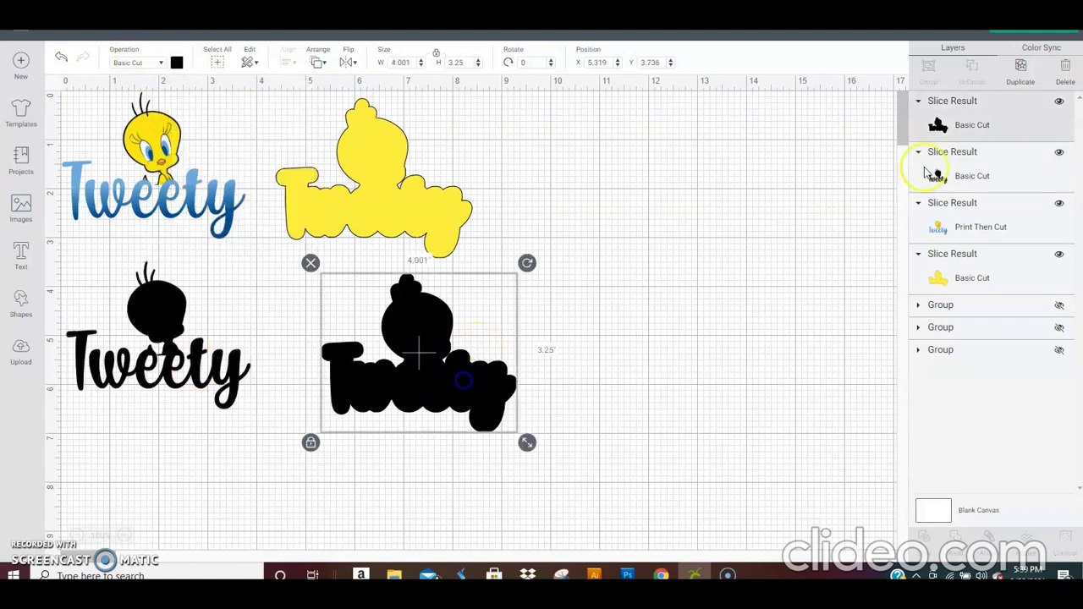
pyautogui.click(1021, 74)
pyautogui.click(1022, 75)
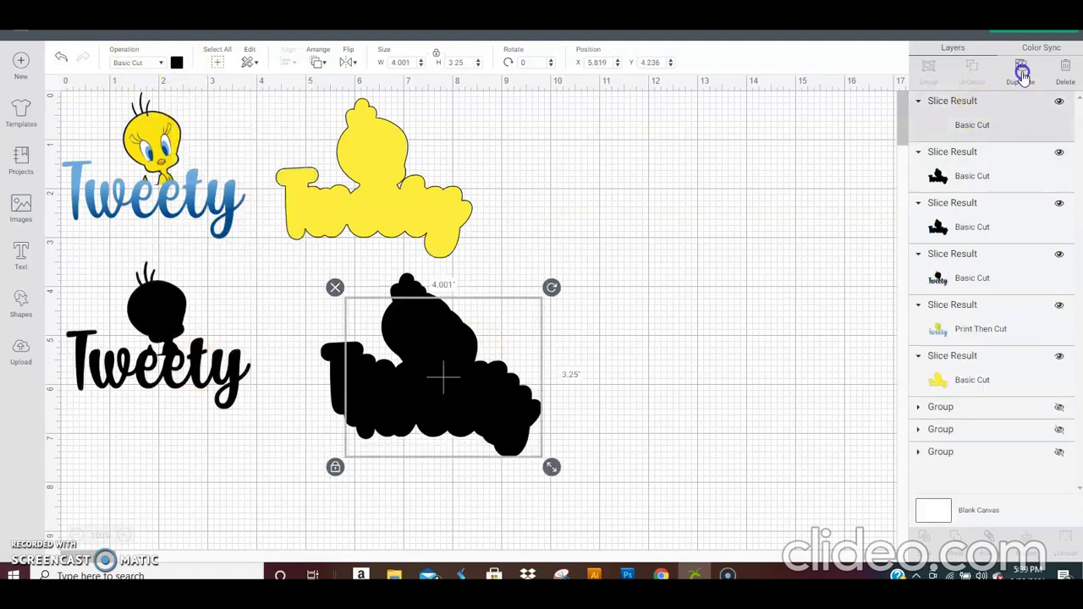
pyautogui.click(1023, 77)
pyautogui.click(1022, 76)
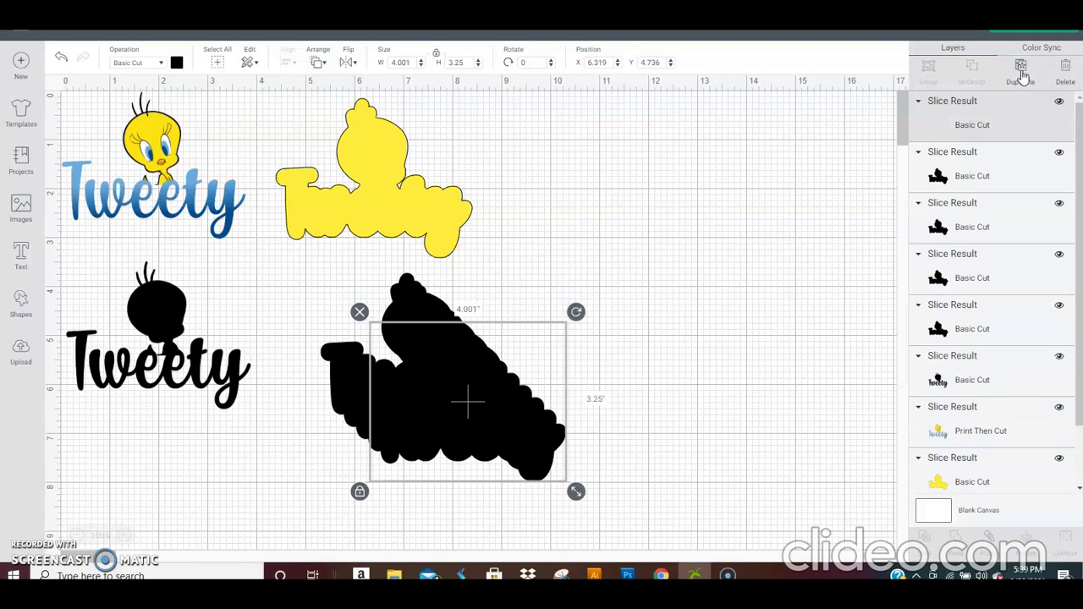
pyautogui.moveTo(90, 479); pyautogui.dragTo(177, 377)
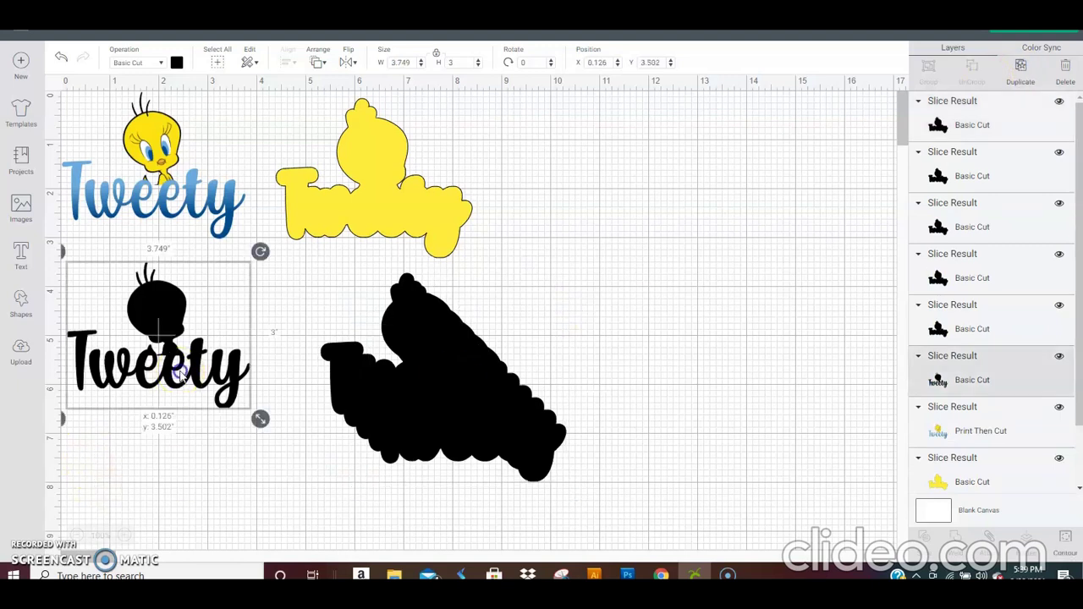
pyautogui.click(1022, 71)
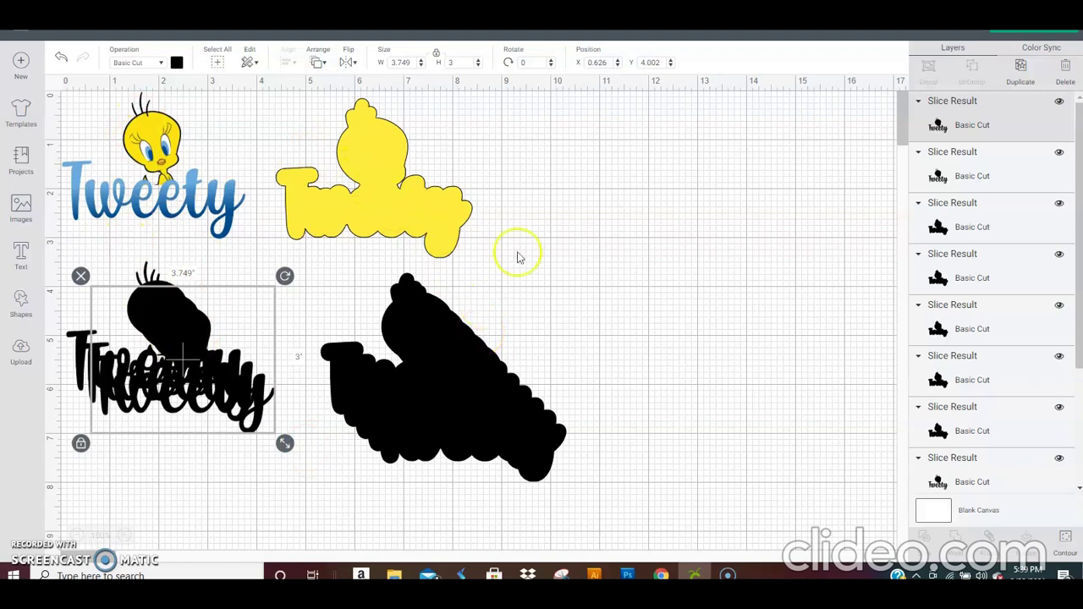
# Add a circle about 0.47 inches wide and place it over the yellow silhouette's upper-right end at about X 7.9, Y 1.6
pyautogui.click(22, 300)
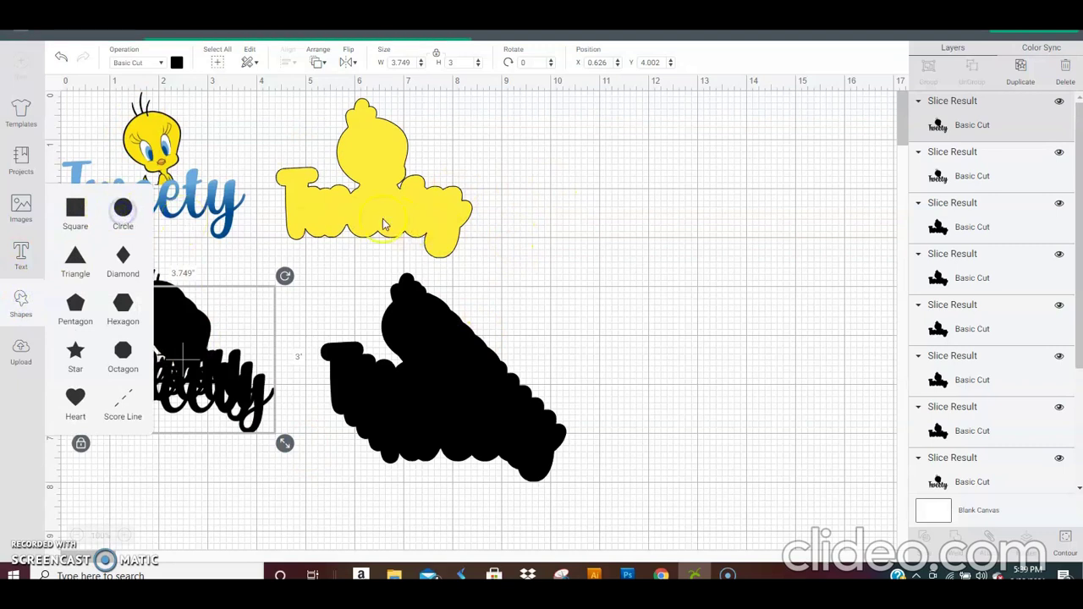
pyautogui.click(123, 209)
pyautogui.moveTo(222, 189); pyautogui.dragTo(593, 212)
pyautogui.moveTo(641, 314); pyautogui.dragTo(488, 201)
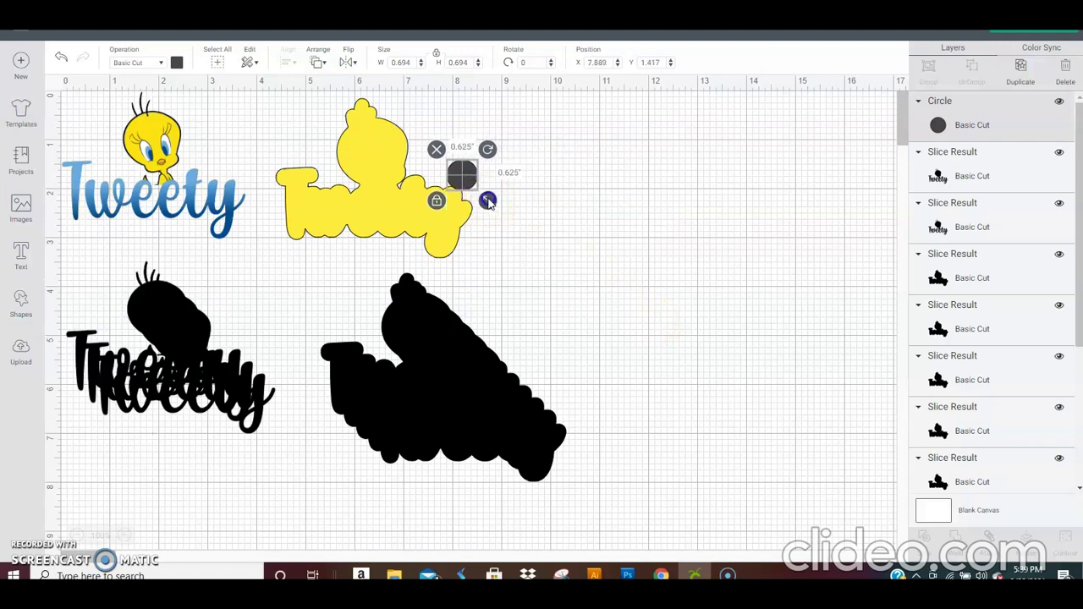
pyautogui.click(530, 195)
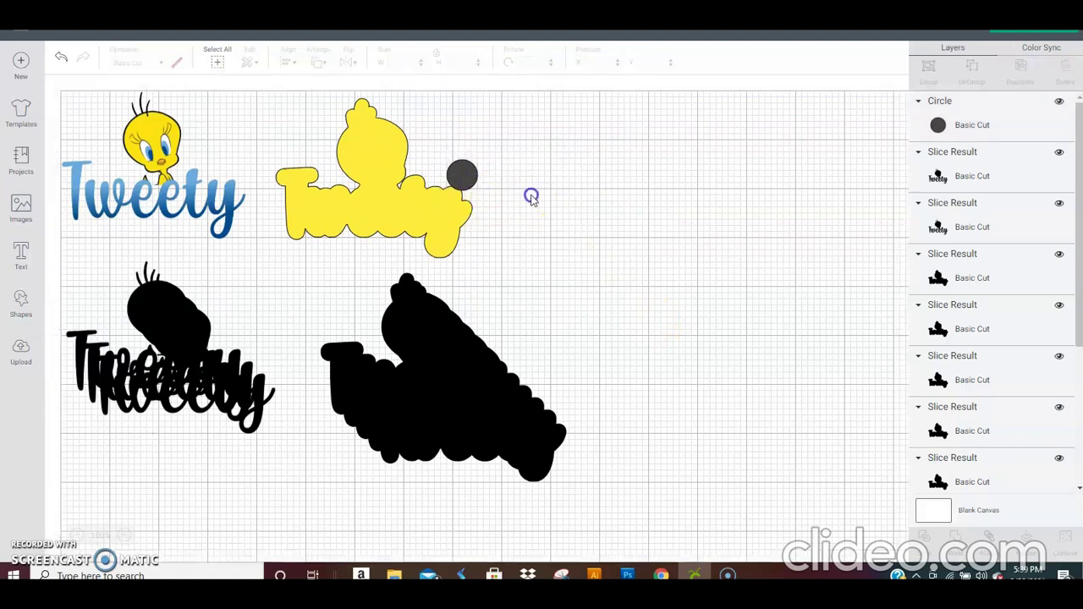
pyautogui.click(458, 180)
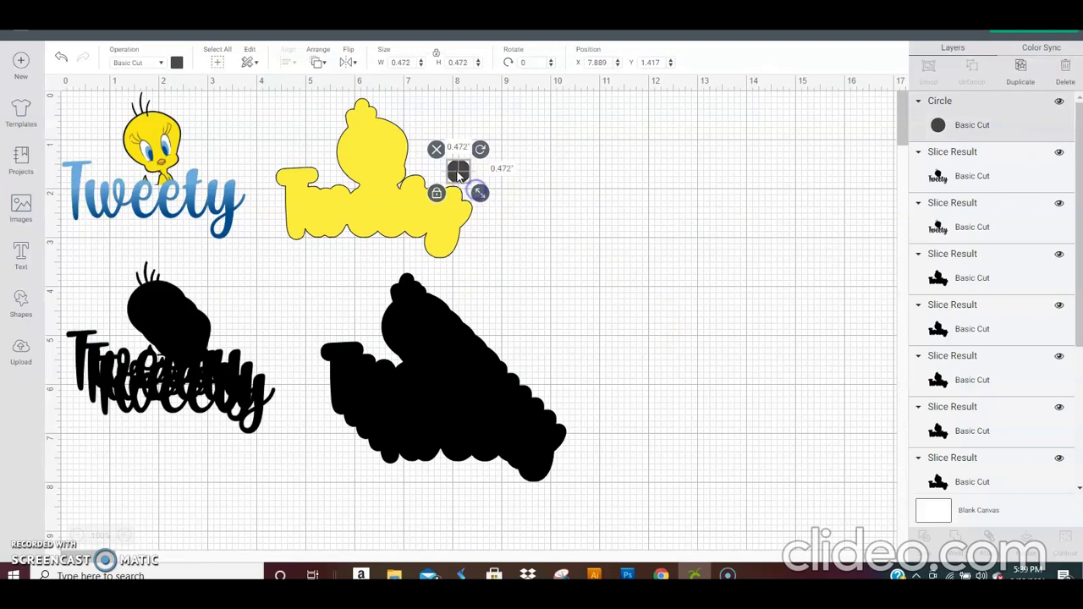
pyautogui.click(526, 193)
pyautogui.moveTo(462, 176); pyautogui.dragTo(464, 185)
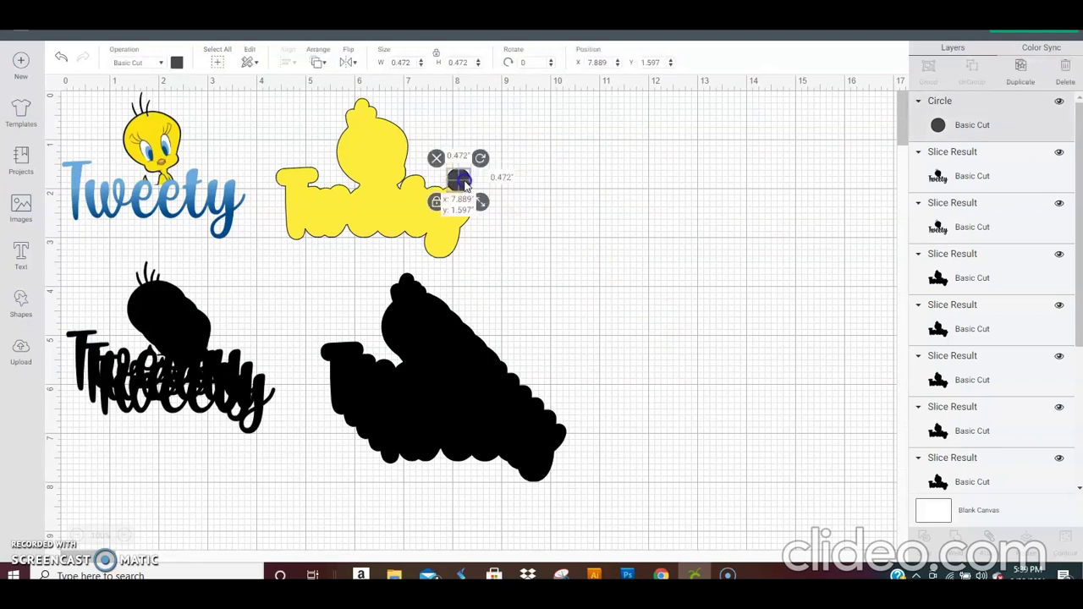
# Duplicate the circle, shrink the copy to about 0.32 inches inside the original, and colour it white
pyautogui.click(1024, 73)
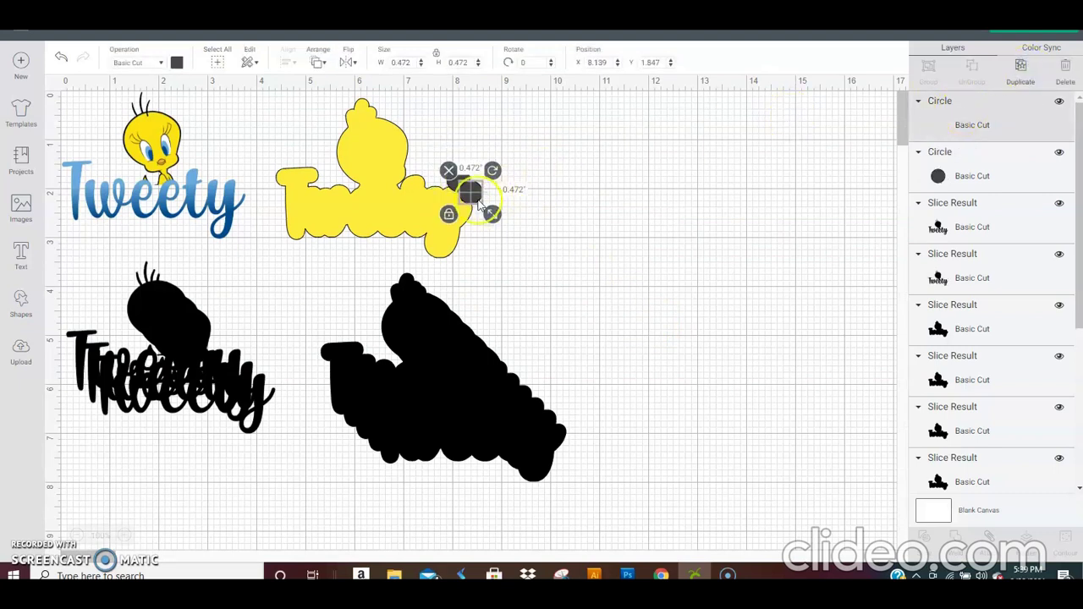
pyautogui.click(532, 216)
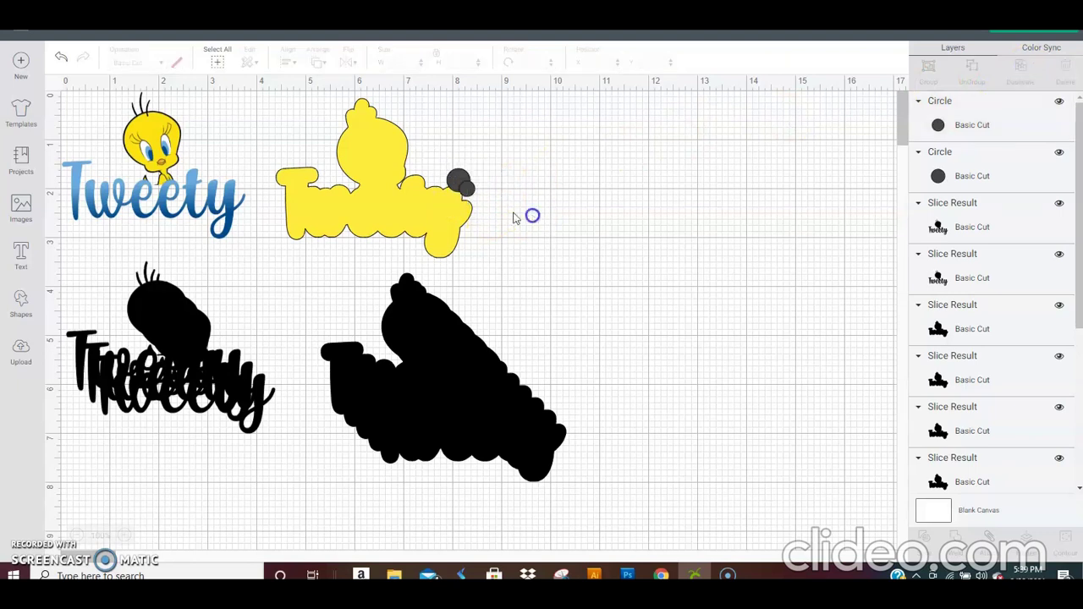
pyautogui.click(461, 185)
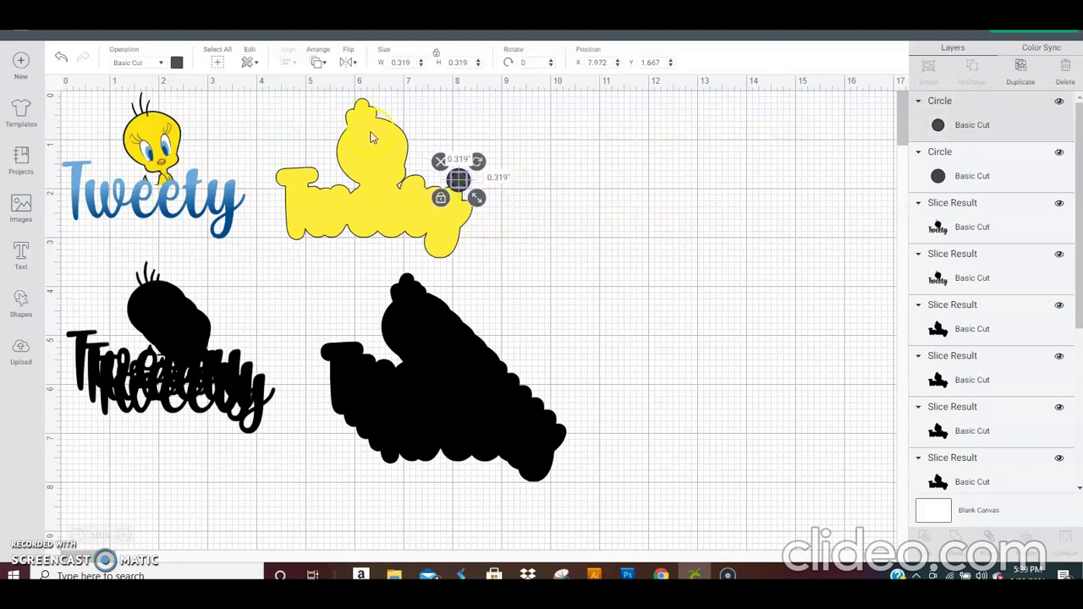
pyautogui.click(176, 62)
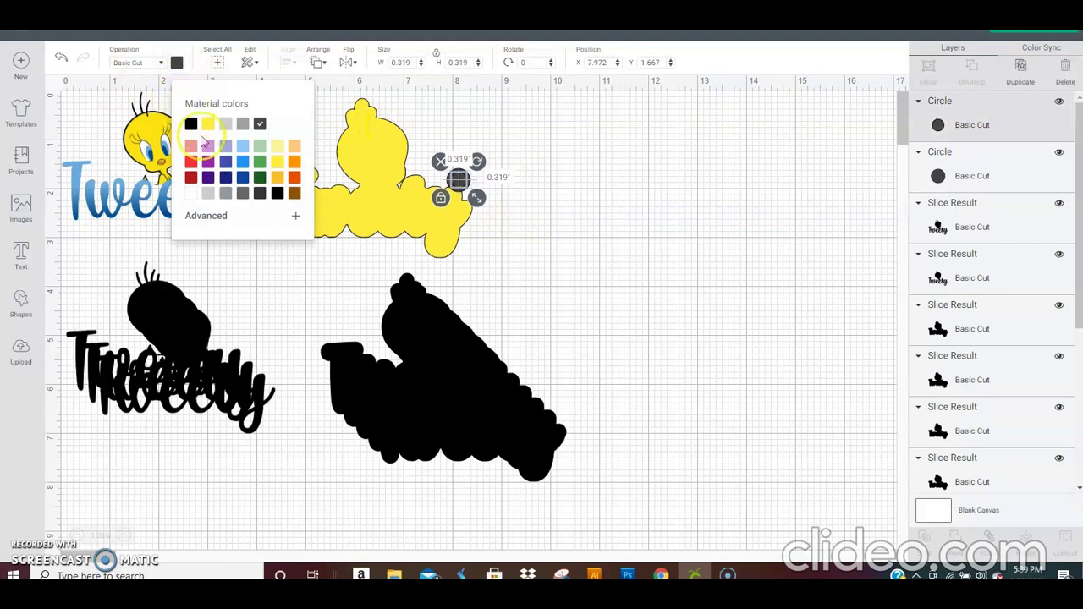
pyautogui.click(193, 194)
pyautogui.click(565, 158)
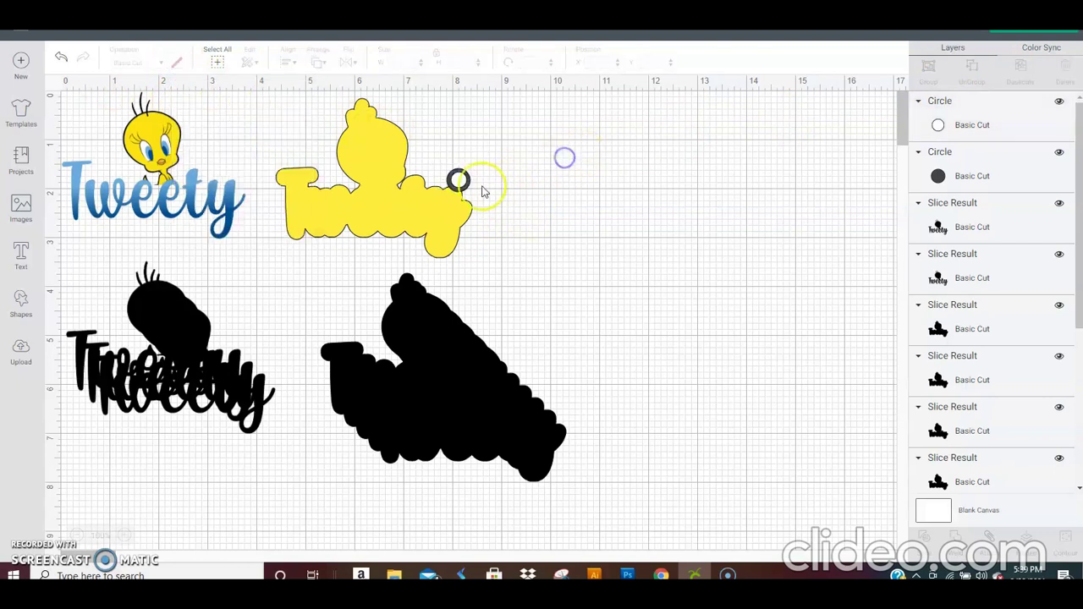
# Reduce the white circle to about 0.29 inches and centre it within the dark circle
pyautogui.click(459, 180)
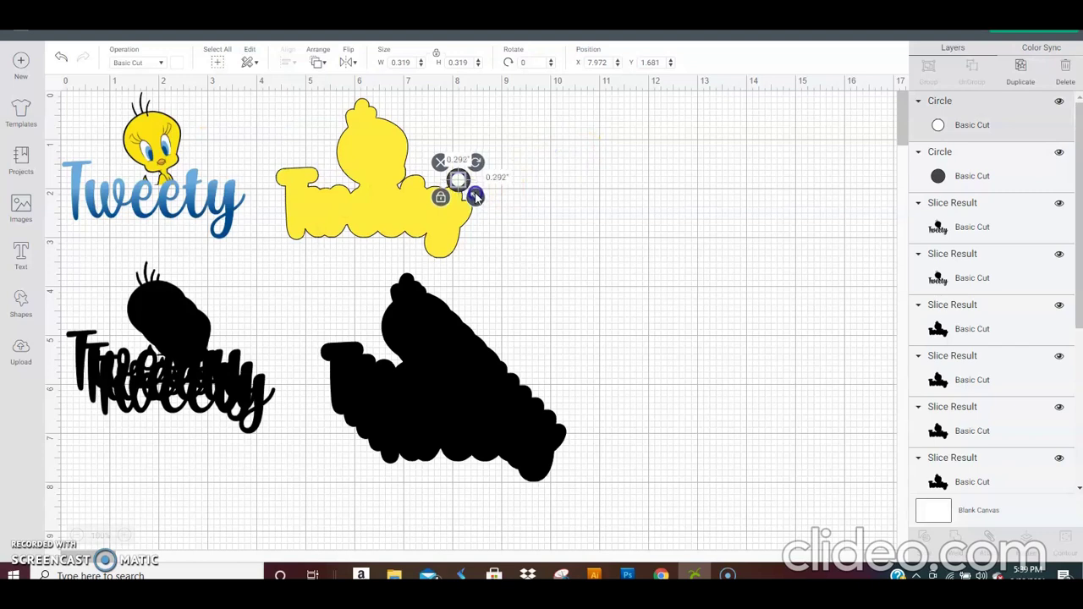
pyautogui.click(519, 196)
pyautogui.click(458, 183)
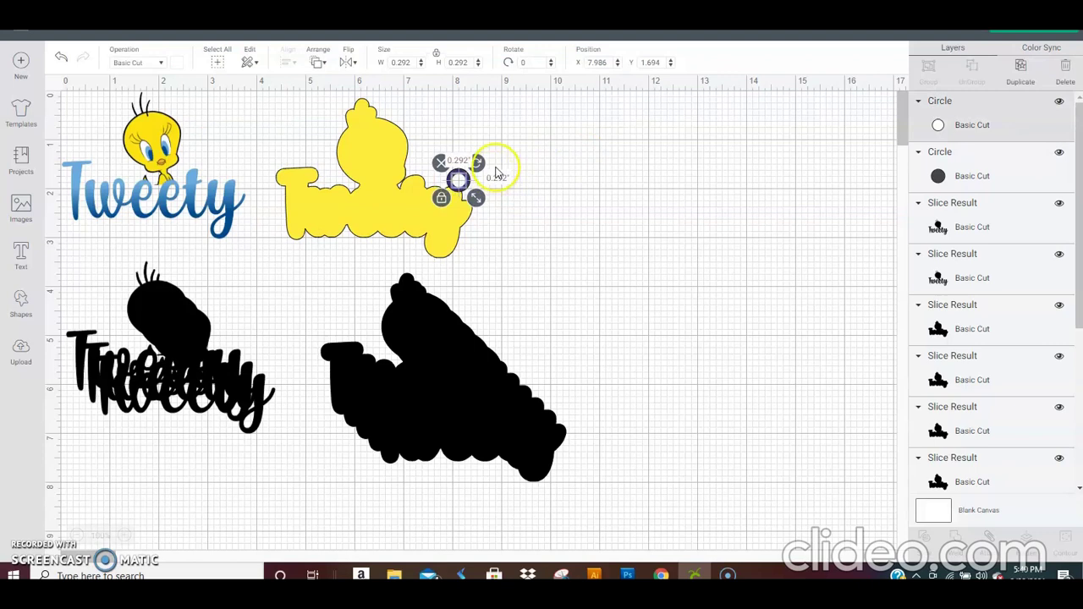
pyautogui.click(497, 172)
pyautogui.click(458, 180)
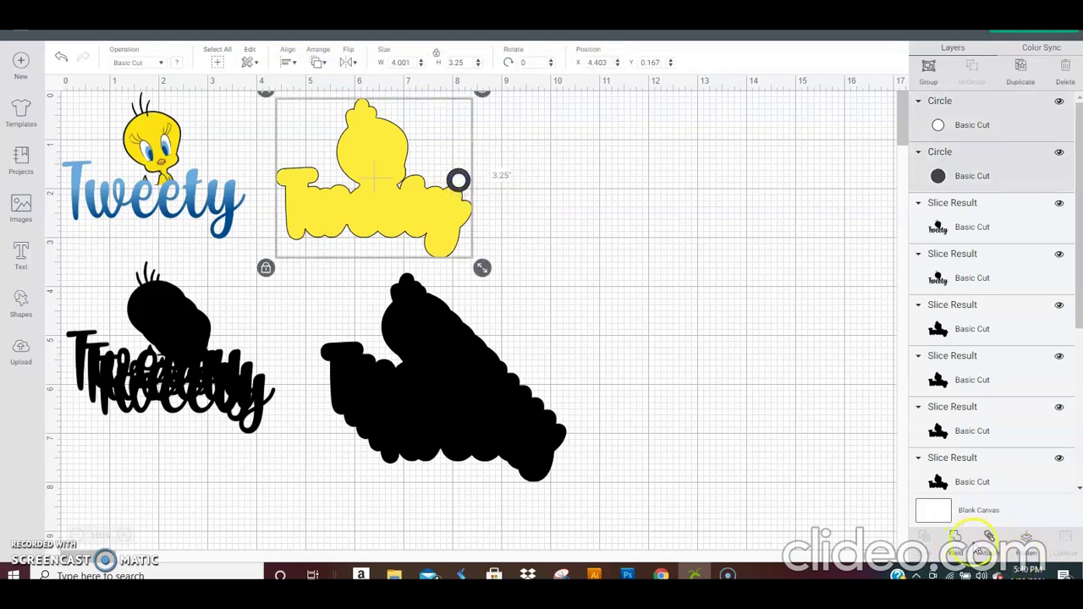
pyautogui.click(530, 166)
pyautogui.click(464, 159)
pyautogui.click(517, 170)
# Move the yellow silhouette clear of the circles and slice the white circle out of the dark one
pyautogui.moveTo(420, 163); pyautogui.dragTo(431, 215)
pyautogui.moveTo(503, 166); pyautogui.dragTo(454, 179)
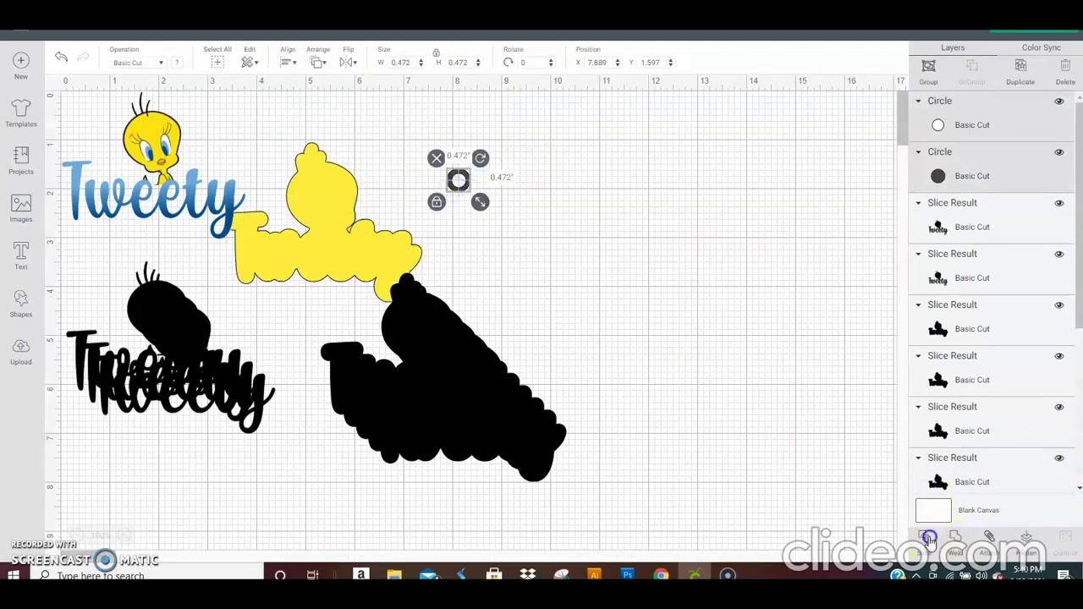
pyautogui.click(523, 201)
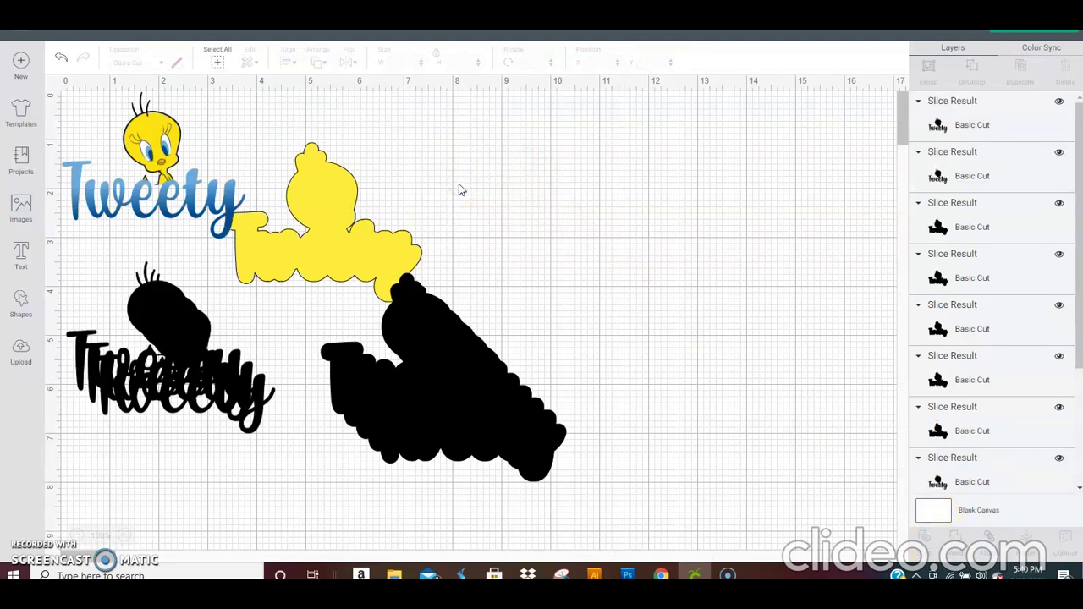
# Pull the sliced white disc, dark ring and dark disc apart onto empty canvas
pyautogui.click(459, 183)
pyautogui.moveTo(457, 180); pyautogui.dragTo(608, 202)
pyautogui.click(460, 181)
pyautogui.moveTo(460, 181); pyautogui.dragTo(691, 298)
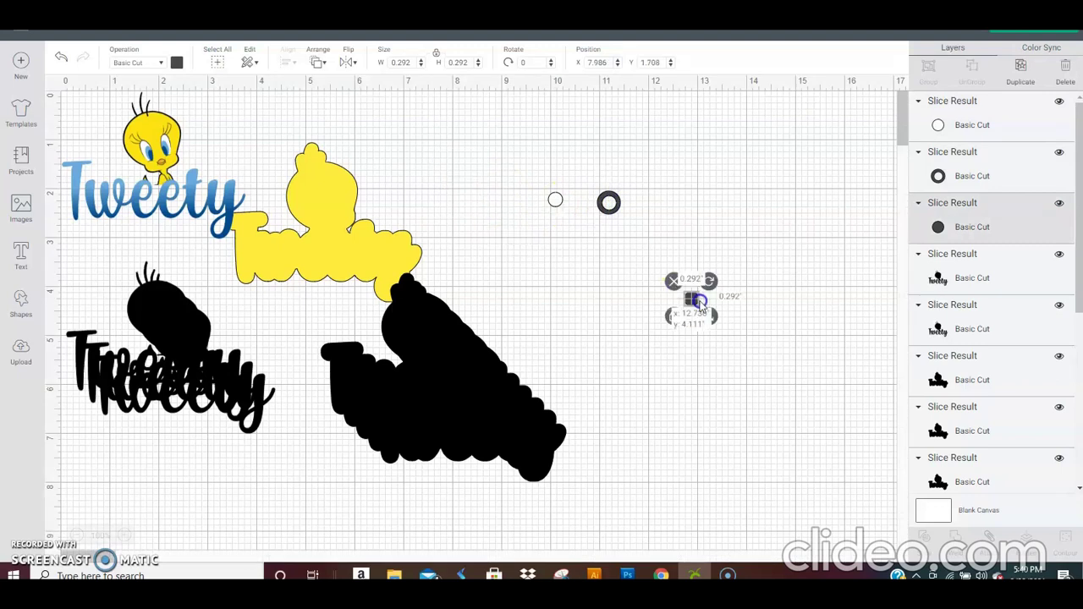
# Move the yellow silhouette back up and fit the ring onto its upper-right end at about X 9, Y 1.4
pyautogui.moveTo(386, 234); pyautogui.dragTo(489, 183)
pyautogui.click(618, 204)
pyautogui.moveTo(618, 204); pyautogui.dragTo(523, 176)
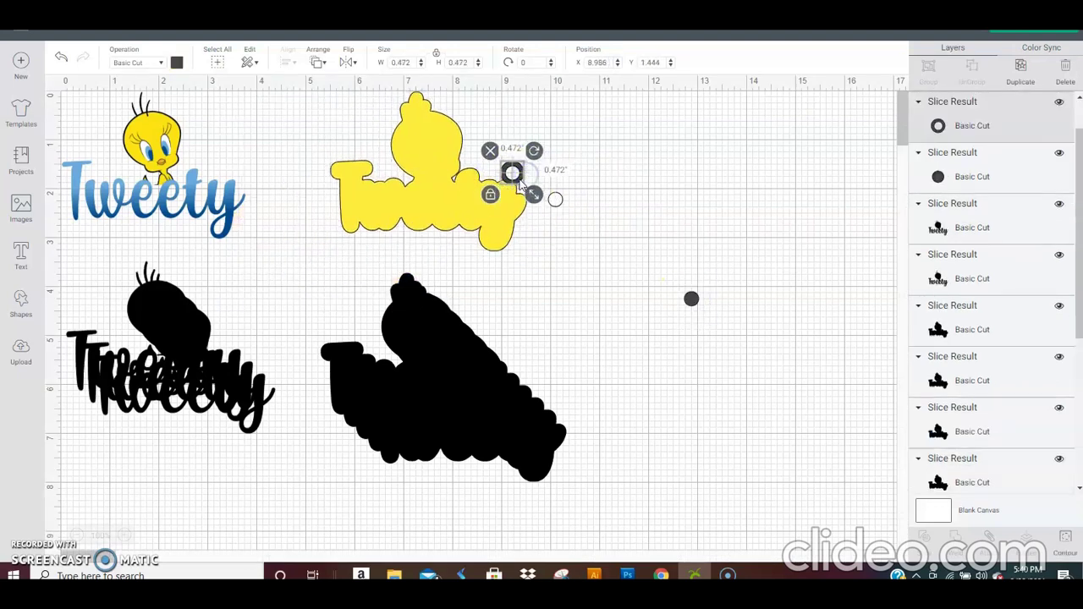
# Place a duplicate ring on the yellow silhouette's upper-left end and weld both rings to the silhouette
pyautogui.click(1020, 66)
pyautogui.moveTo(525, 186); pyautogui.dragTo(326, 172)
pyautogui.click(563, 131)
pyautogui.moveTo(513, 93); pyautogui.dragTo(333, 181)
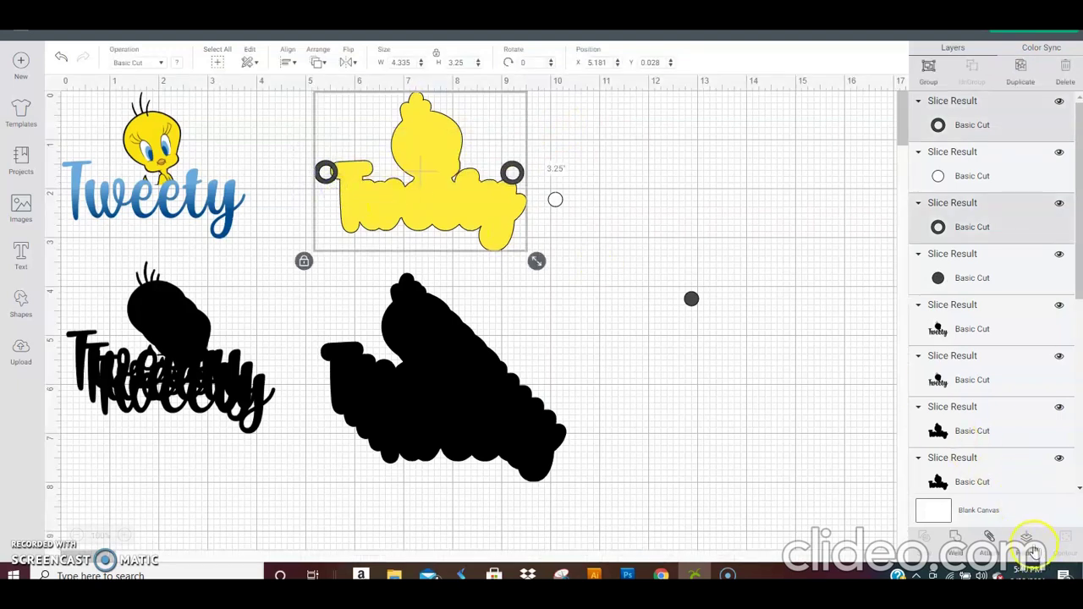
pyautogui.click(955, 540)
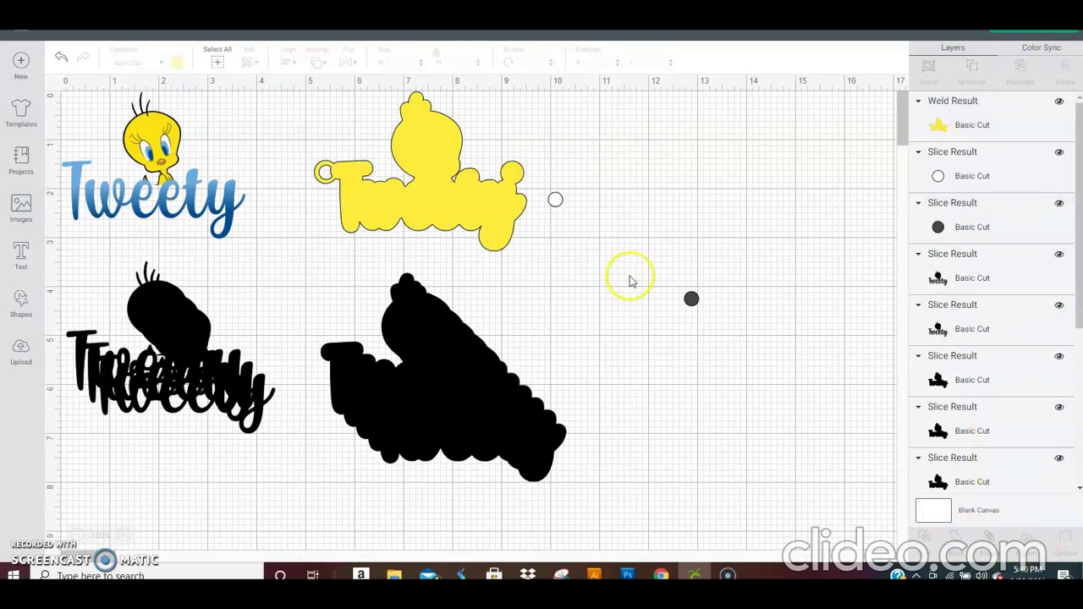
pyautogui.click(513, 175)
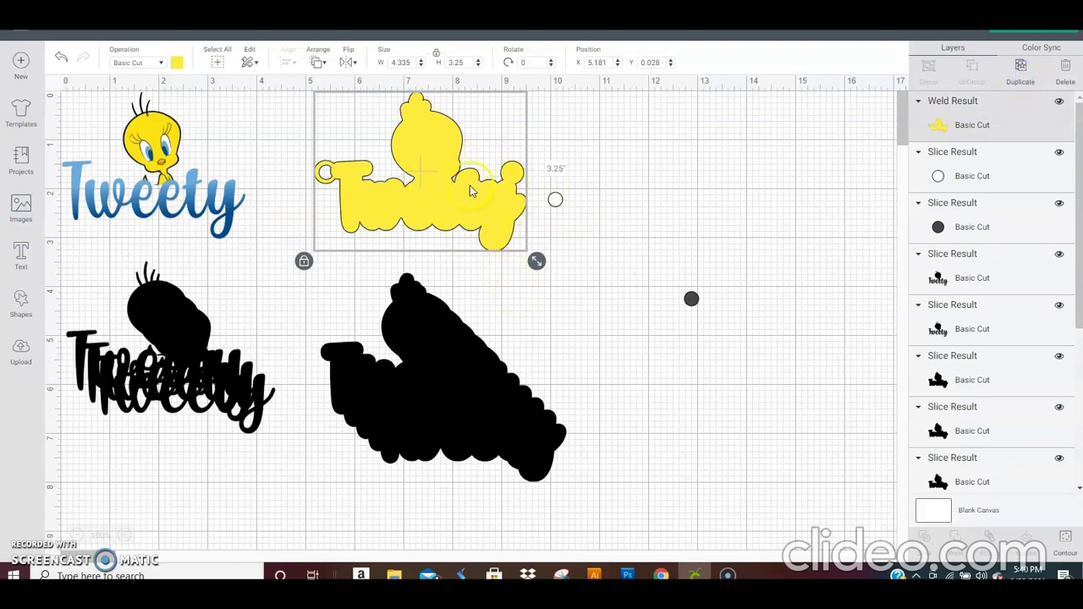
# Try duplicating the welded yellow silhouette and moving the copy onto empty canvas at about X 11.4, Y 1
pyautogui.hotkey('ctrl', 'd')
pyautogui.moveTo(453, 188); pyautogui.dragTo(628, 313)
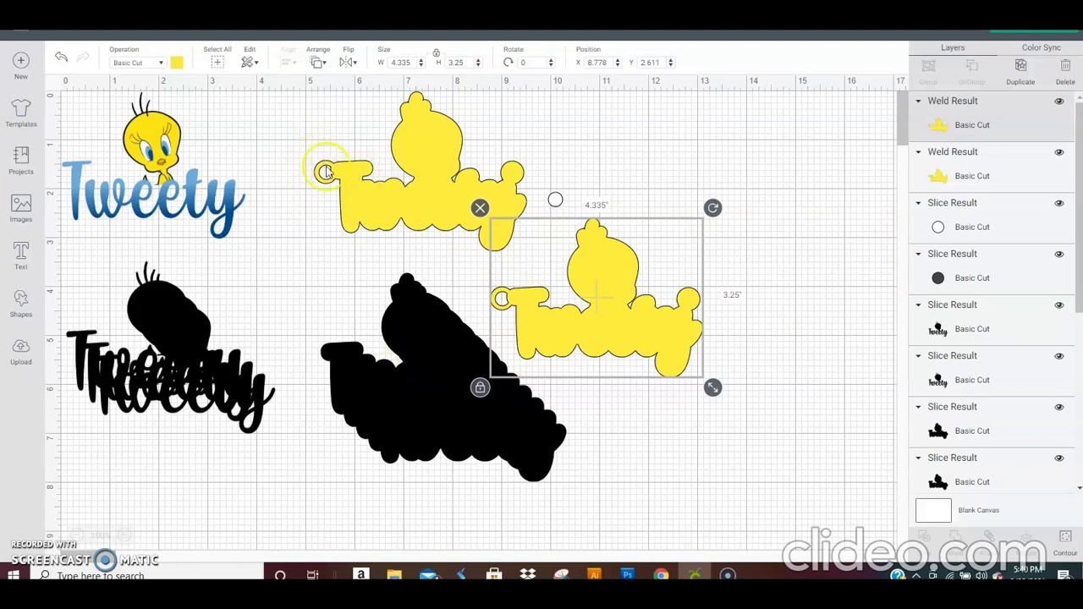
pyautogui.click(400, 347)
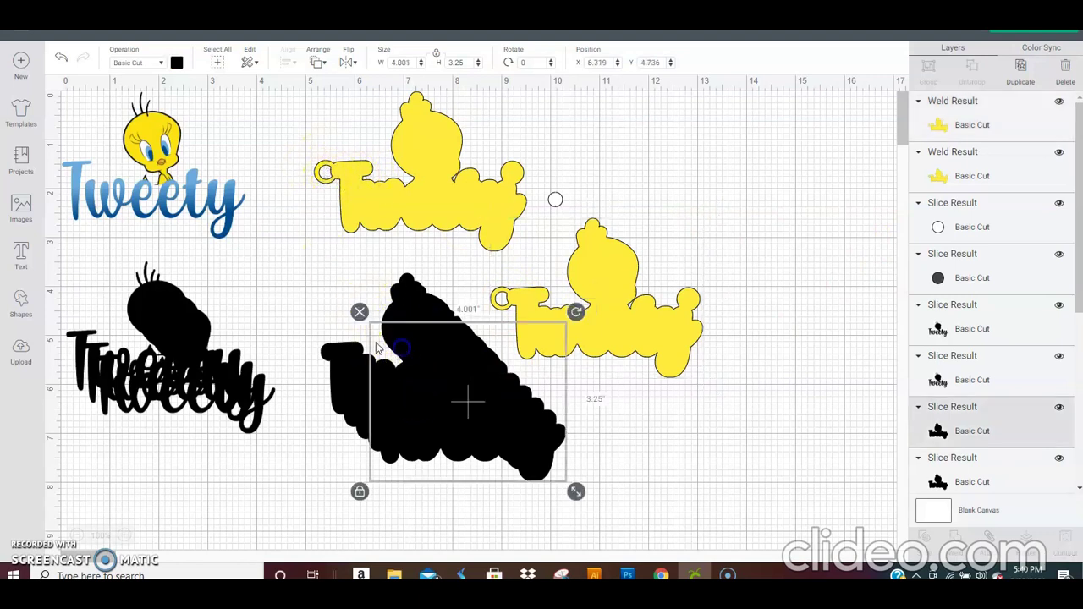
pyautogui.moveTo(619, 331); pyautogui.dragTo(750, 253)
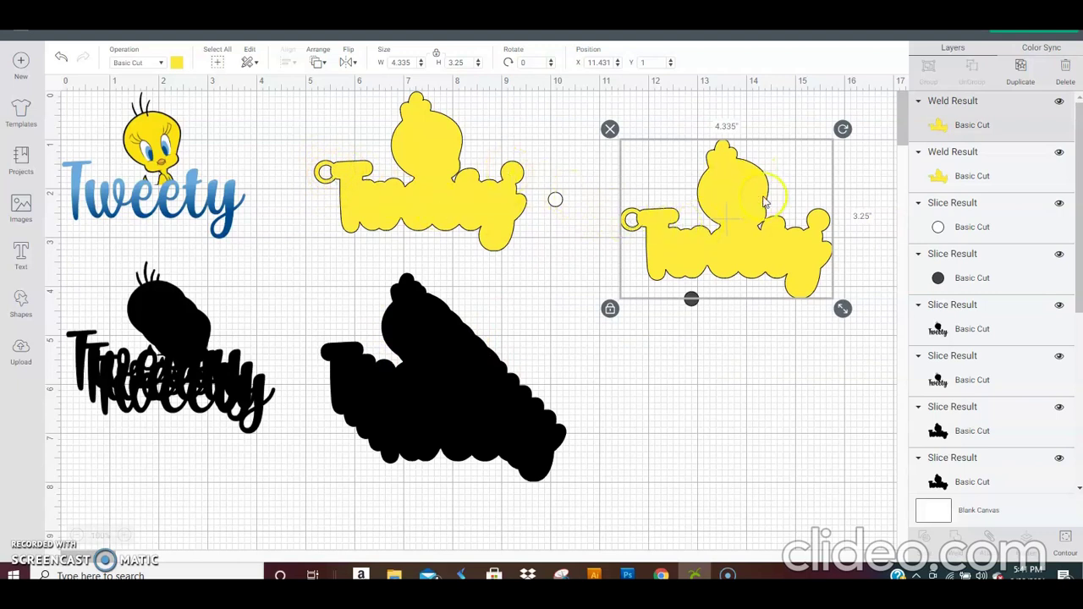
# Undo the copy's moves, the duplication and the weld of the two rings to the yellow silhouette
pyautogui.click(617, 169)
pyautogui.hotkey('ctrl', 'z')
pyautogui.hotkey('ctrl', 'z')
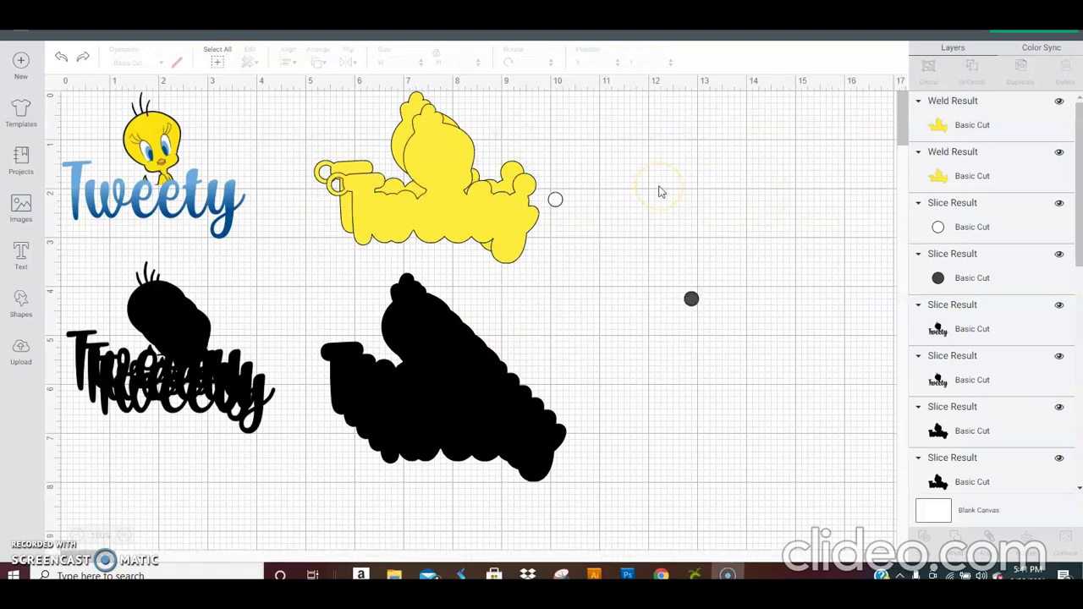
pyautogui.click(516, 211)
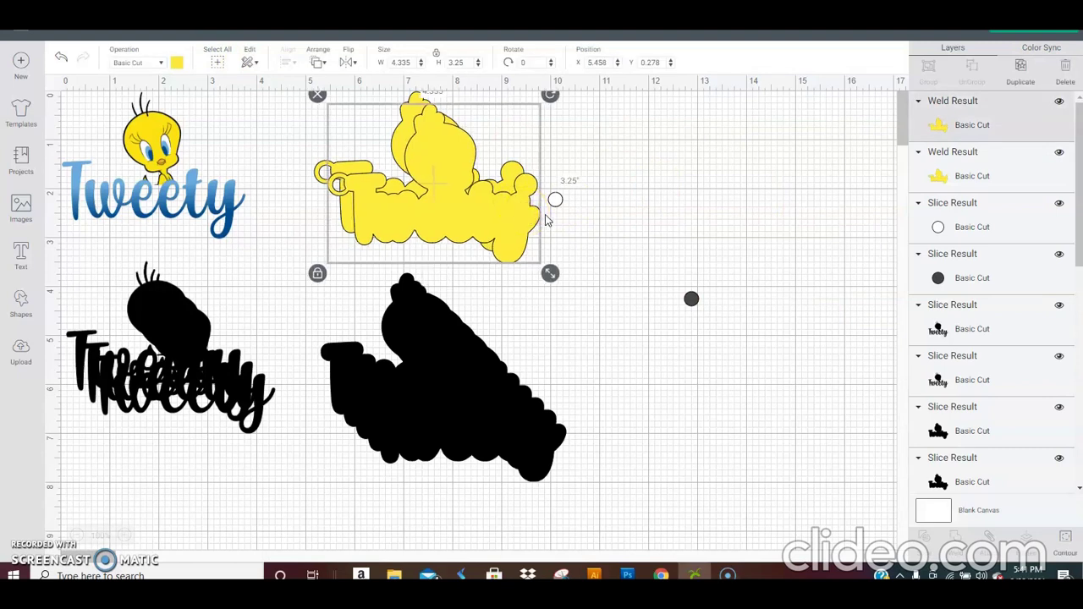
pyautogui.click(546, 220)
pyautogui.hotkey('ctrl', 'z')
pyautogui.hotkey('ctrl', 'z')
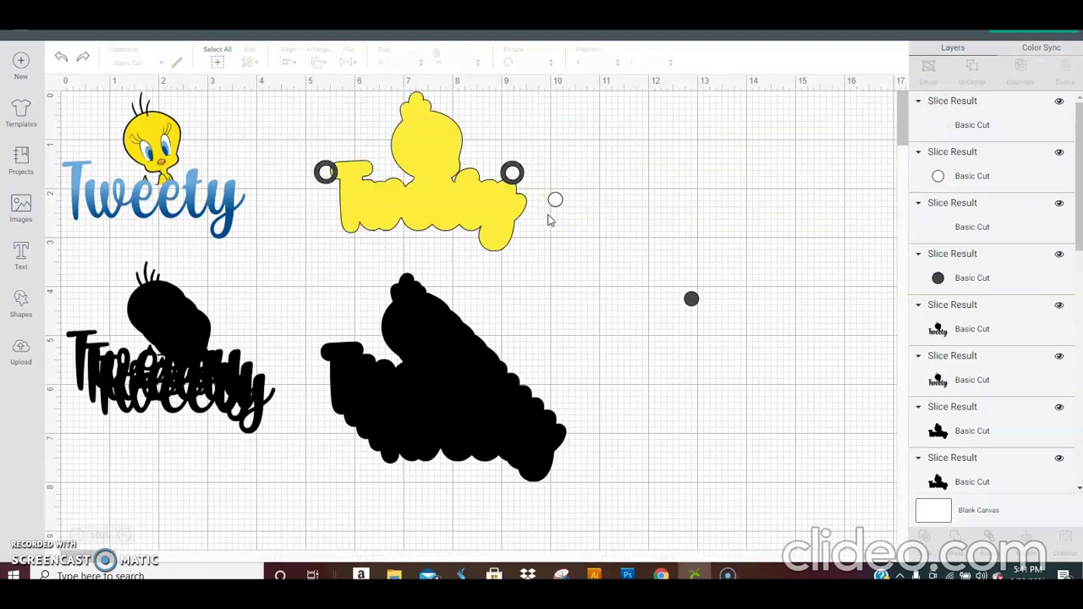
# Try welding the yellow silhouette and both dark rings together again, and undo that weld
pyautogui.click(516, 176)
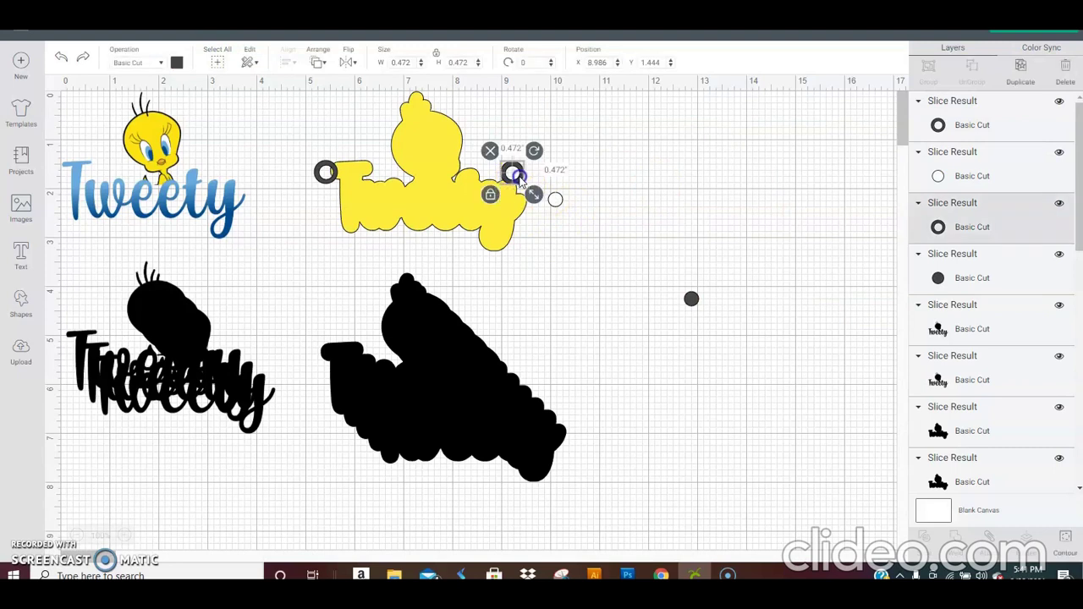
pyautogui.click(555, 161)
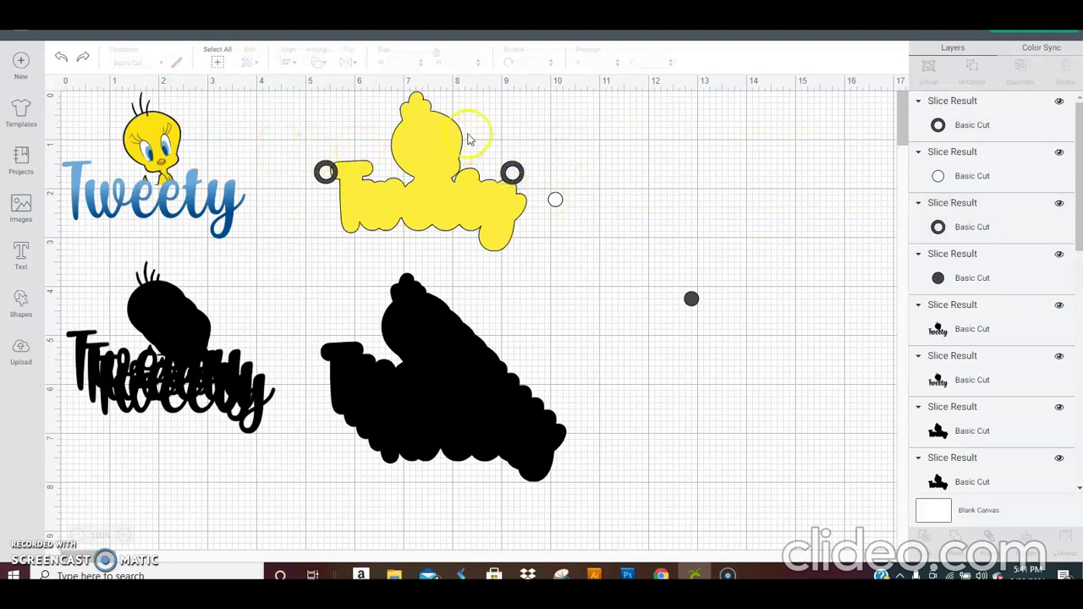
pyautogui.click(519, 126)
pyautogui.moveTo(519, 125); pyautogui.dragTo(485, 174)
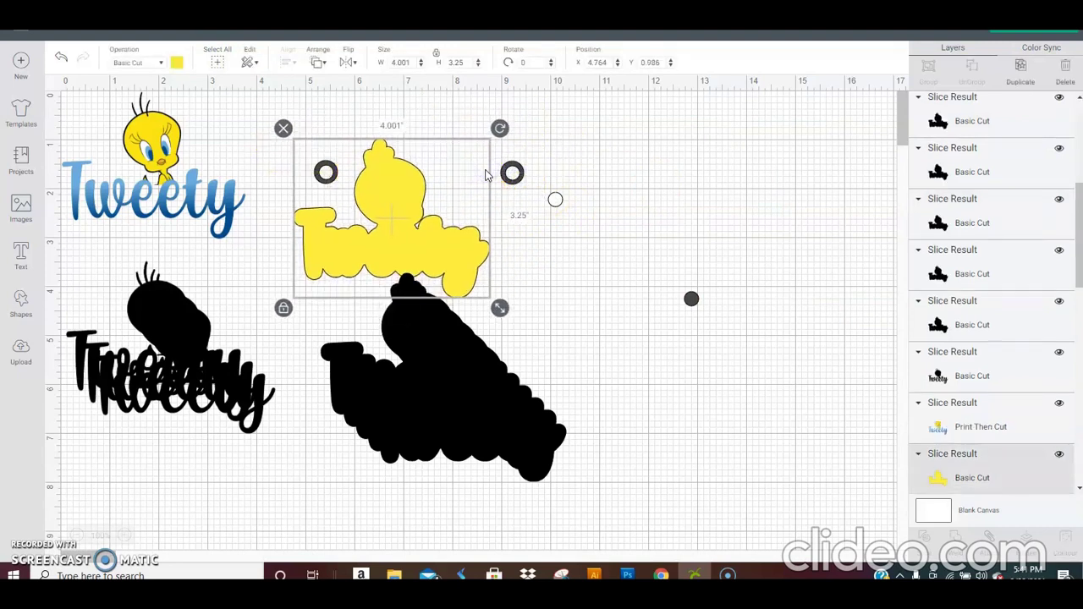
pyautogui.hotkey('ctrl', 'z')
pyautogui.moveTo(536, 134); pyautogui.dragTo(315, 180)
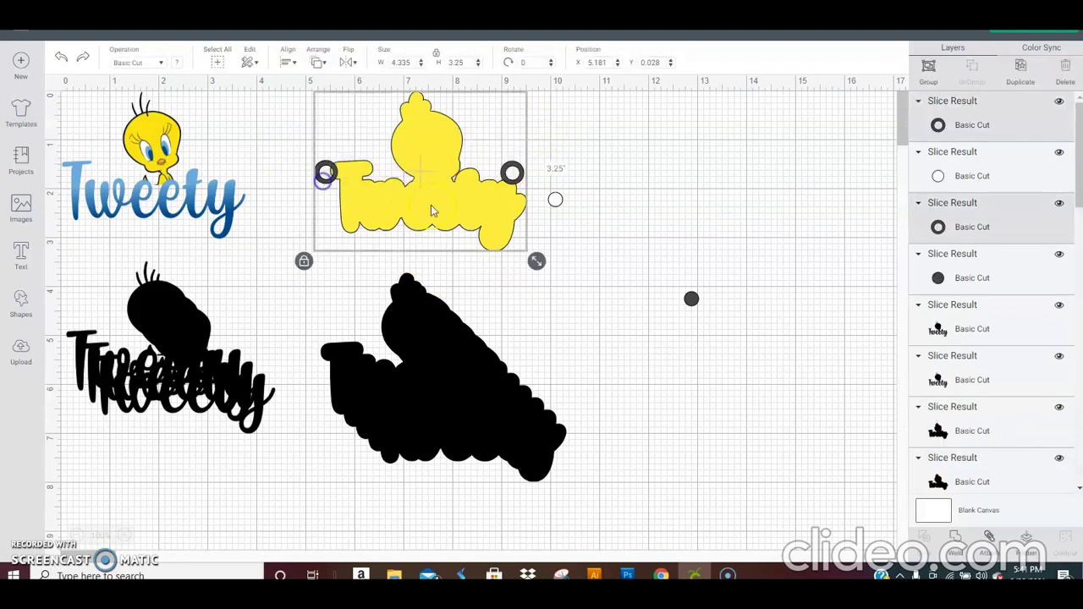
pyautogui.click(957, 539)
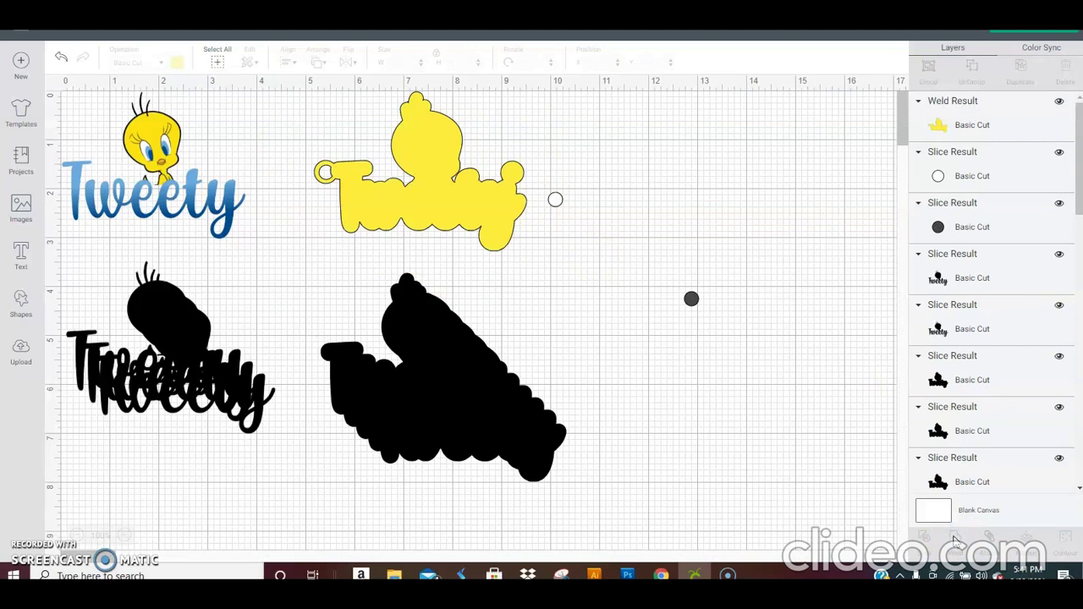
pyautogui.hotkey('ctrl', 'z')
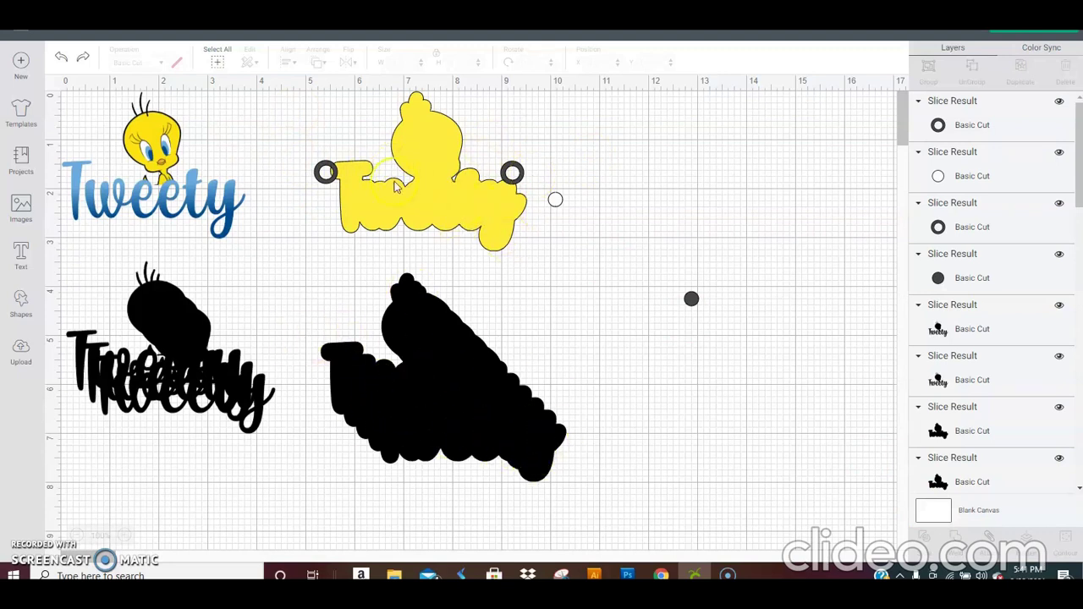
pyautogui.click(474, 434)
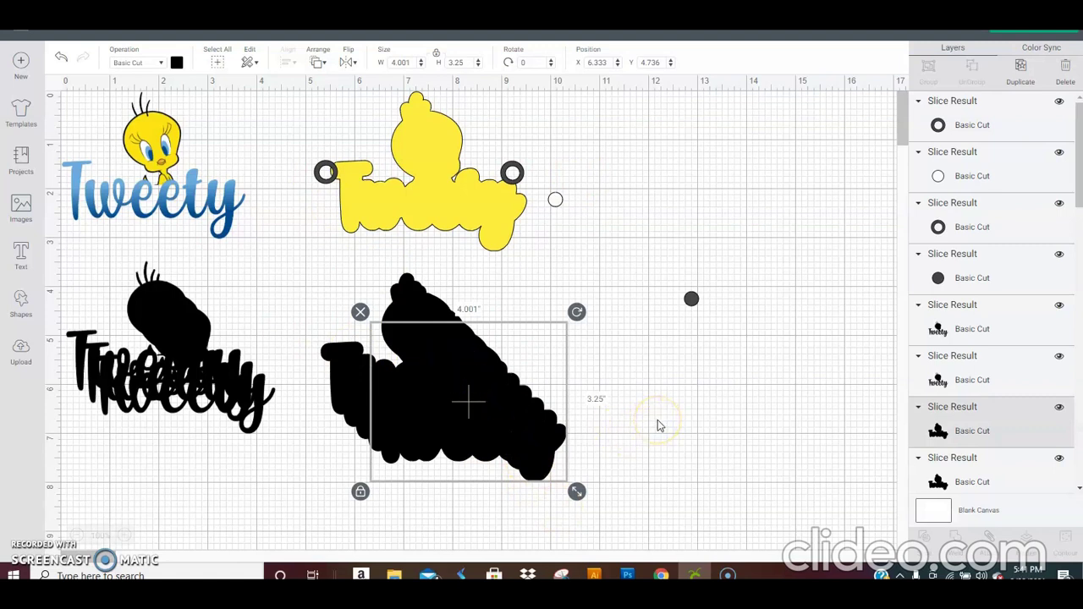
pyautogui.click(454, 245)
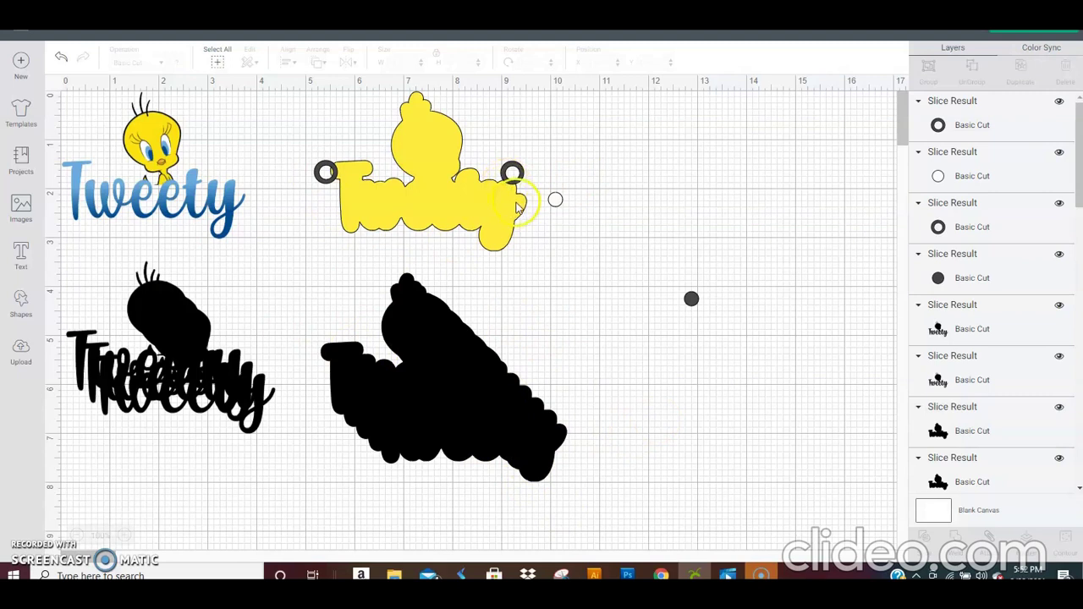
pyautogui.click(514, 173)
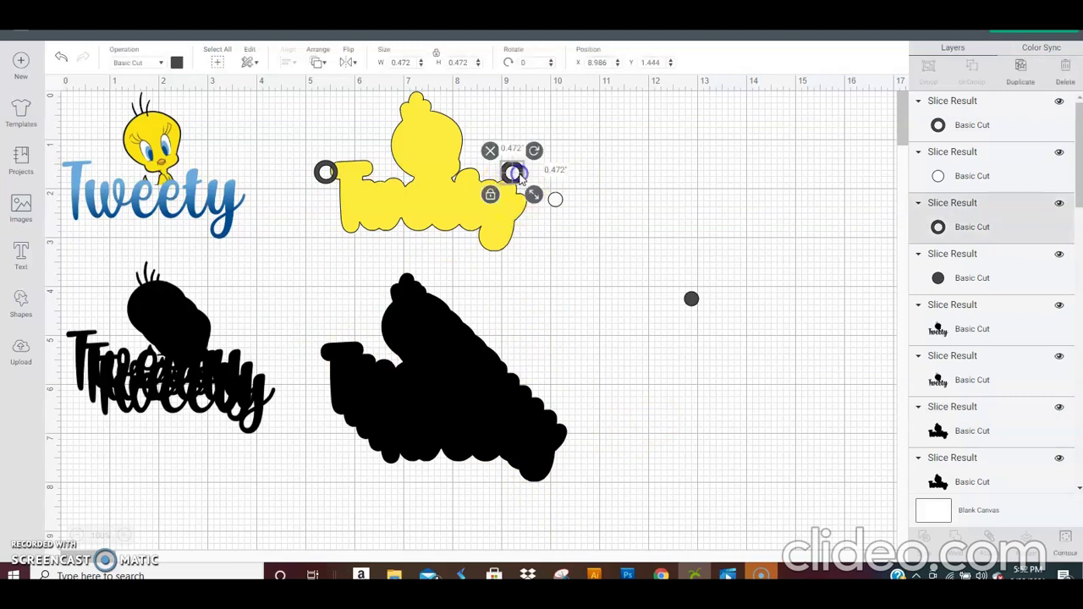
pyautogui.click(552, 174)
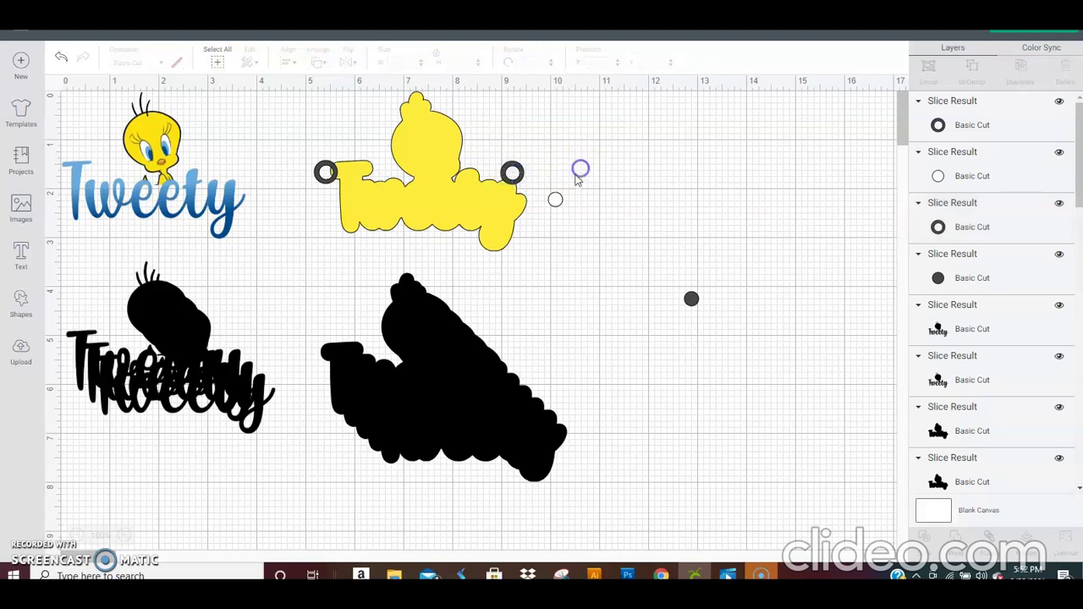
# Delete the leftover small white disc and dark disc from the canvas
pyautogui.click(555, 199)
pyautogui.press('Delete')
pyautogui.click(692, 299)
pyautogui.press('Delete')
# Shift the silhouette's upper-right ring to about X 9.14, Y 1.5 and the upper-left ring to about X 5.26, Y 1.51
pyautogui.click(510, 173)
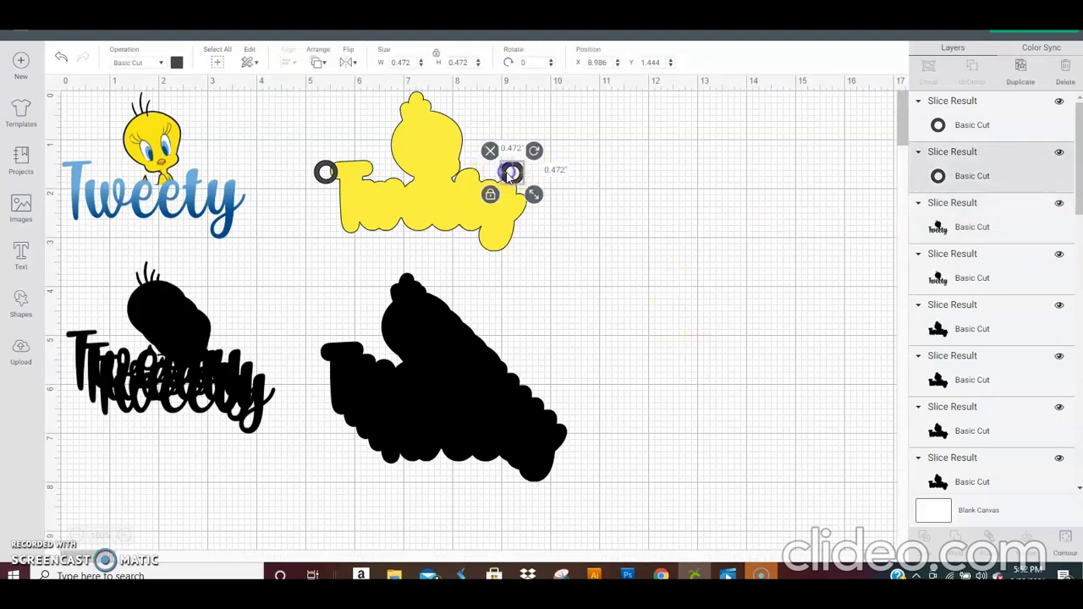
pyautogui.moveTo(518, 173)
pyautogui.mouseDown()
pyautogui.moveTo(640, 185)
pyautogui.moveTo(525, 179)
pyautogui.mouseUp()
pyautogui.click(616, 191)
pyautogui.click(562, 178)
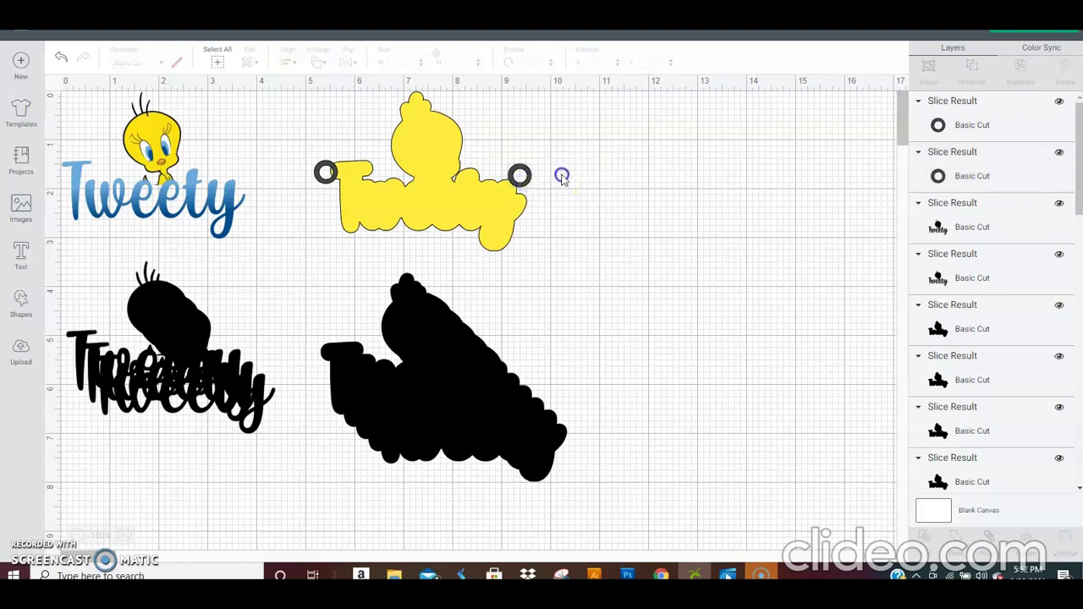
pyautogui.click(333, 176)
pyautogui.moveTo(333, 178)
pyautogui.mouseDown()
pyautogui.moveTo(524, 184)
pyautogui.moveTo(332, 184)
pyautogui.mouseUp()
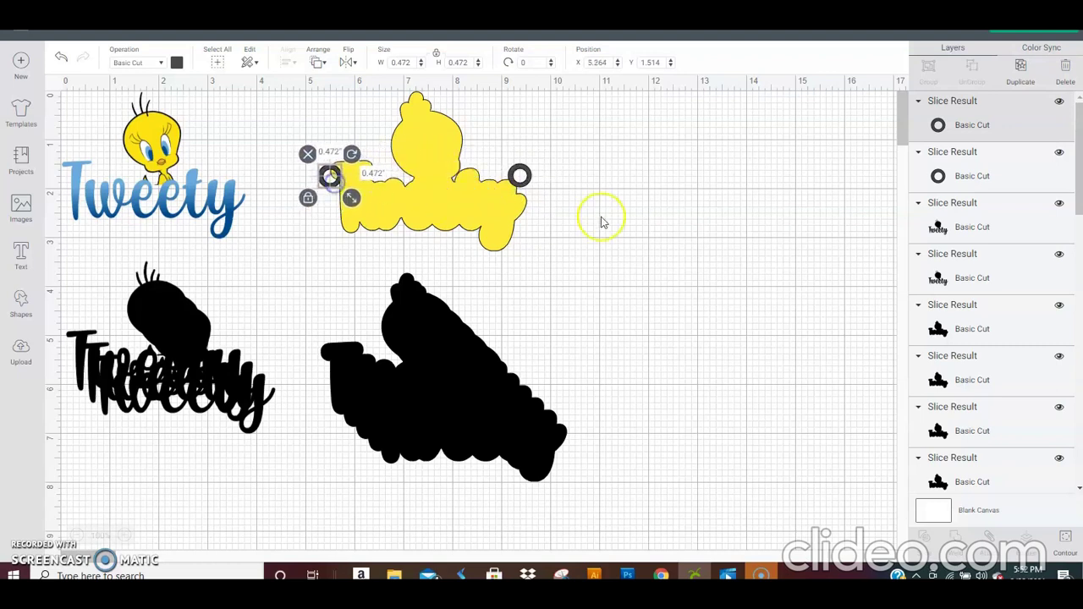
pyautogui.click(569, 161)
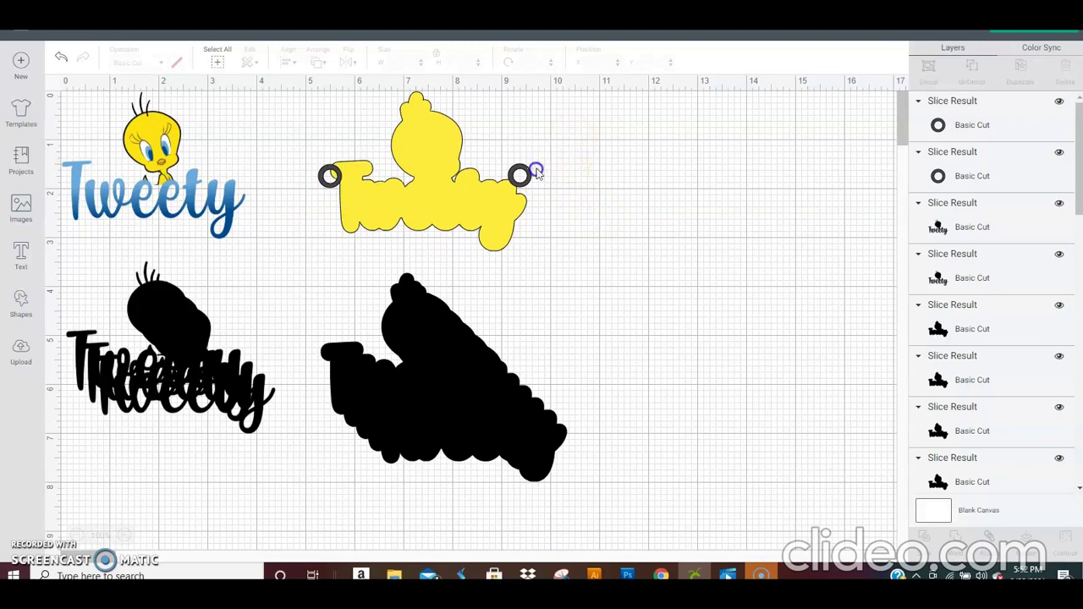
# Recolour the yellow silhouette and both of its dark grey rings to black
pyautogui.click(463, 182)
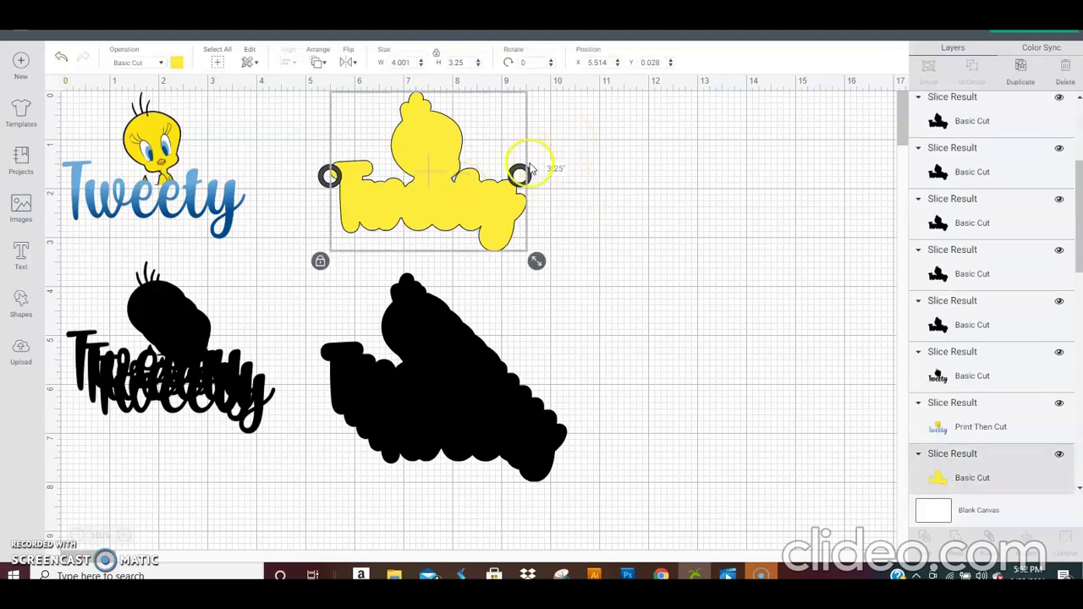
pyautogui.click(177, 63)
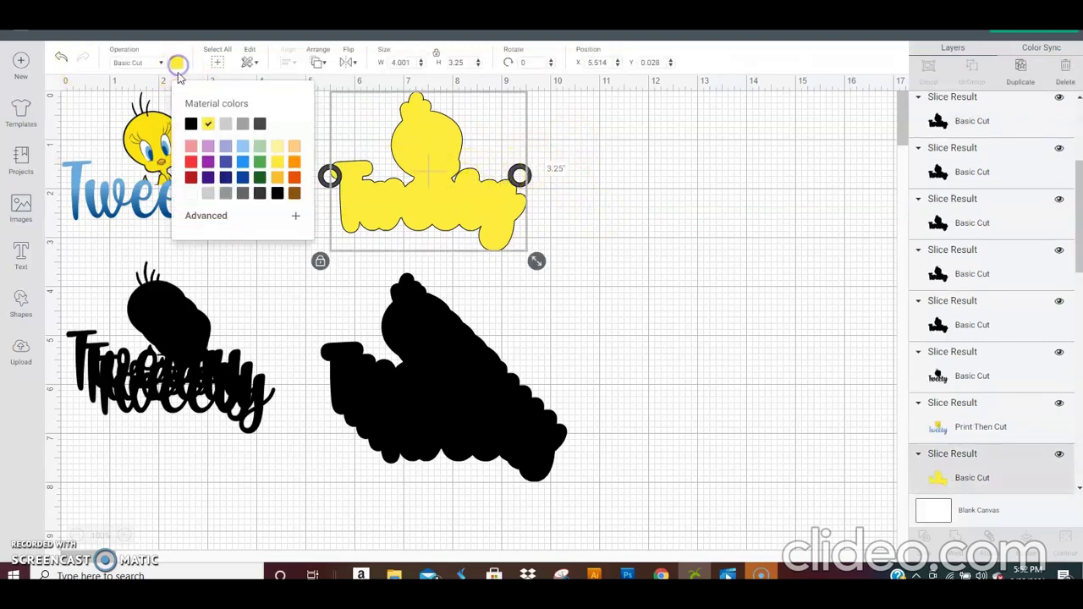
pyautogui.click(191, 125)
pyautogui.click(330, 180)
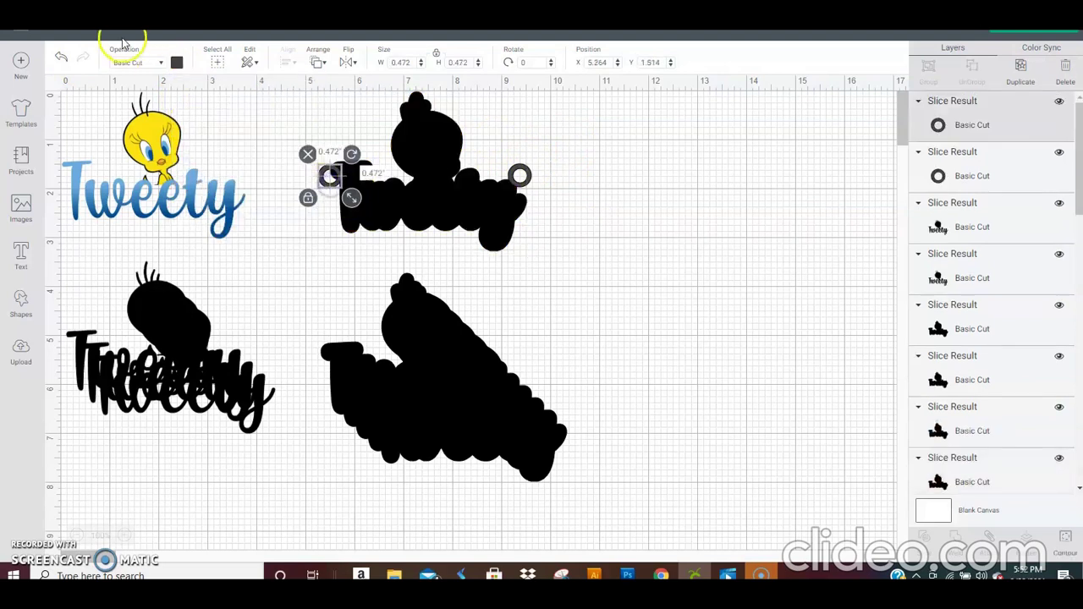
pyautogui.click(176, 62)
pyautogui.click(191, 124)
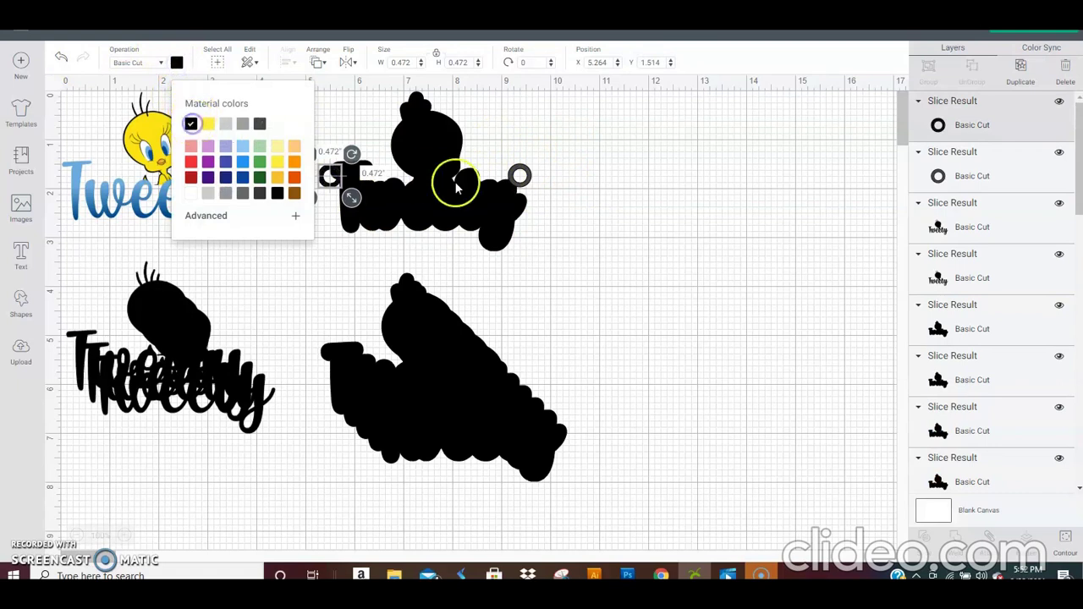
pyautogui.click(519, 175)
pyautogui.click(176, 63)
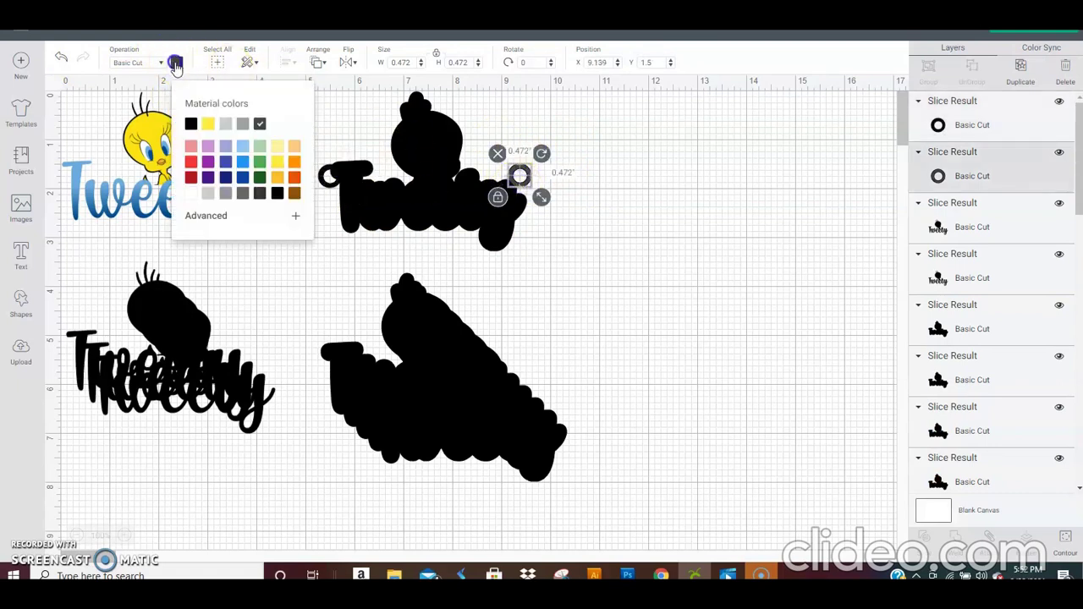
pyautogui.click(191, 124)
pyautogui.click(543, 164)
pyautogui.moveTo(573, 151); pyautogui.dragTo(612, 166)
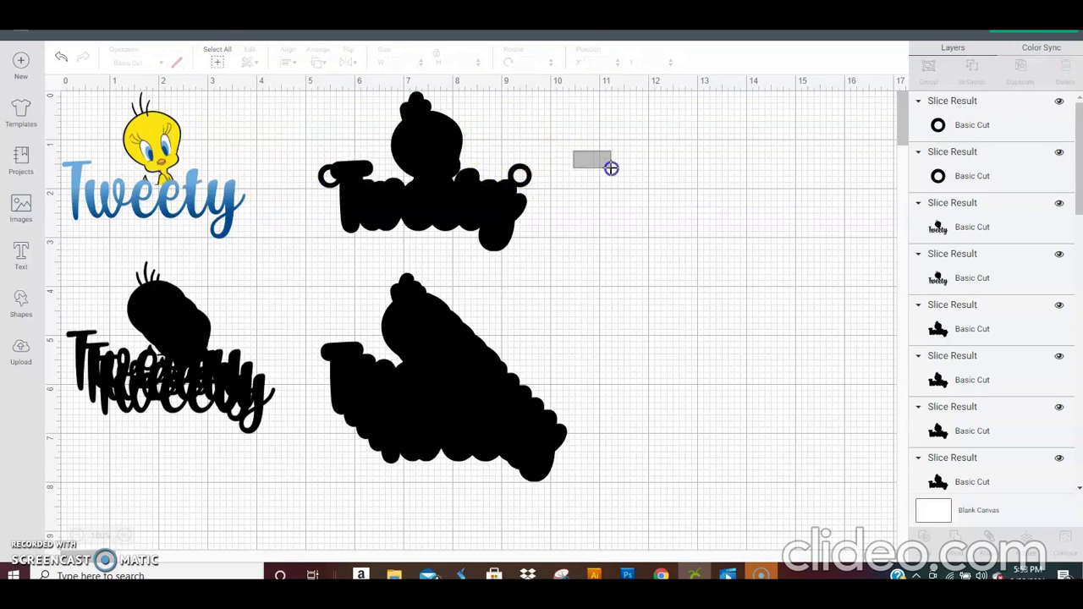
# Nudge the upper-left ring to about X 5.24, Y 1.49 and weld both rings to the black silhouette
pyautogui.click(327, 180)
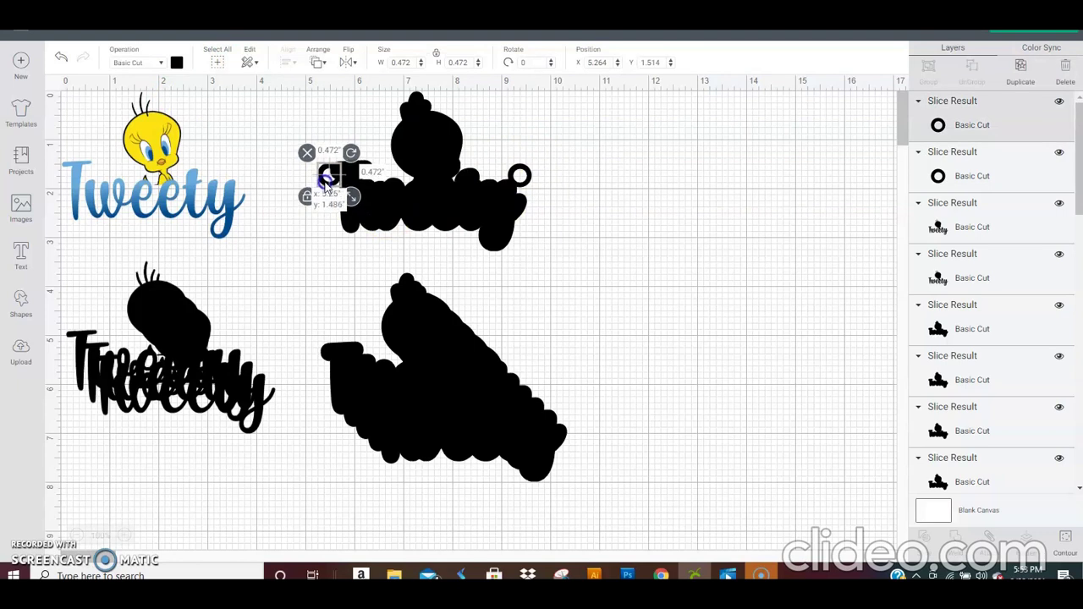
pyautogui.click(586, 125)
pyautogui.moveTo(586, 125); pyautogui.dragTo(288, 187)
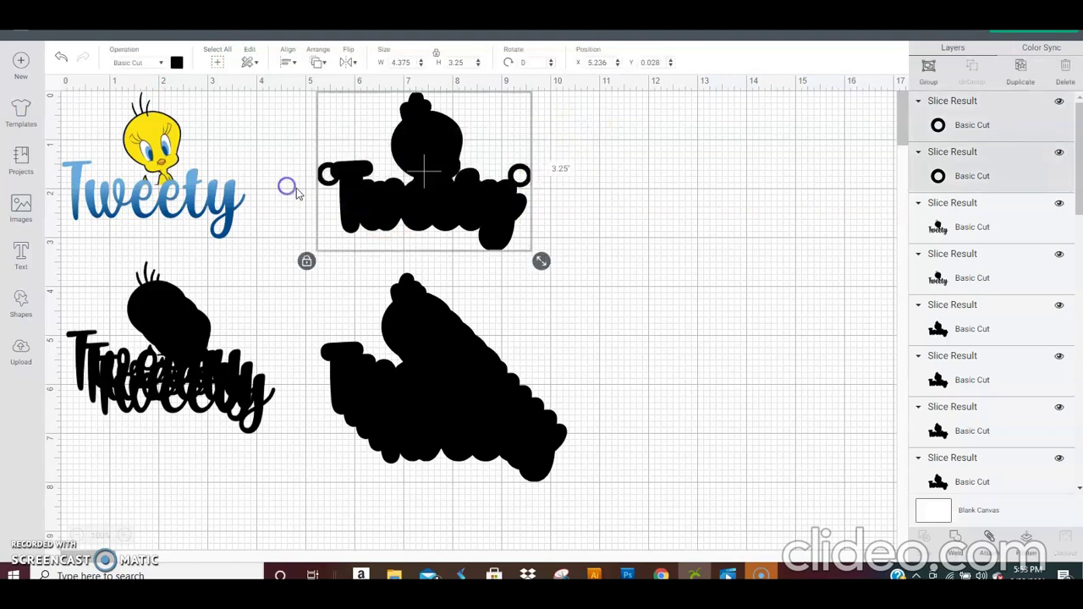
pyautogui.click(959, 539)
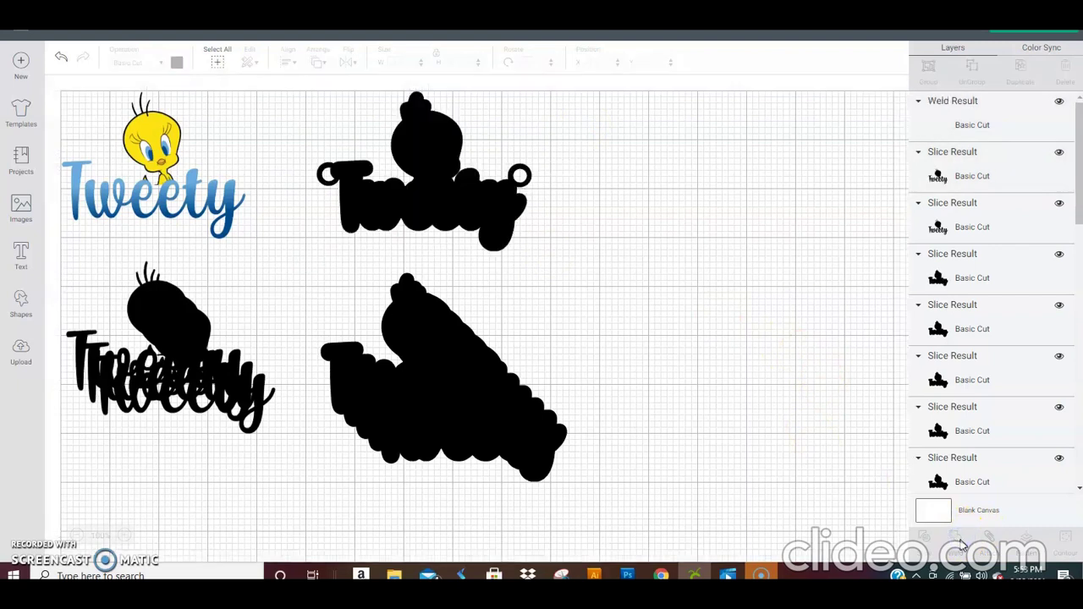
# Move the welded silhouette to about X 5, Y 0.125 and recolour it yellow
pyautogui.moveTo(502, 191)
pyautogui.mouseDown()
pyautogui.moveTo(636, 201)
pyautogui.moveTo(486, 188)
pyautogui.moveTo(492, 201)
pyautogui.mouseUp()
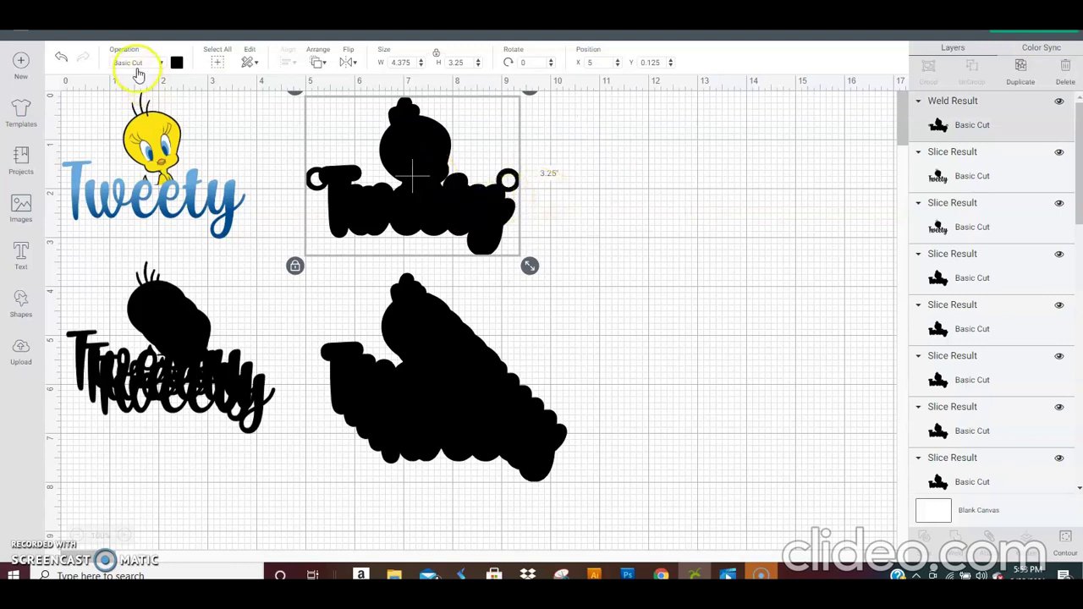
pyautogui.click(175, 63)
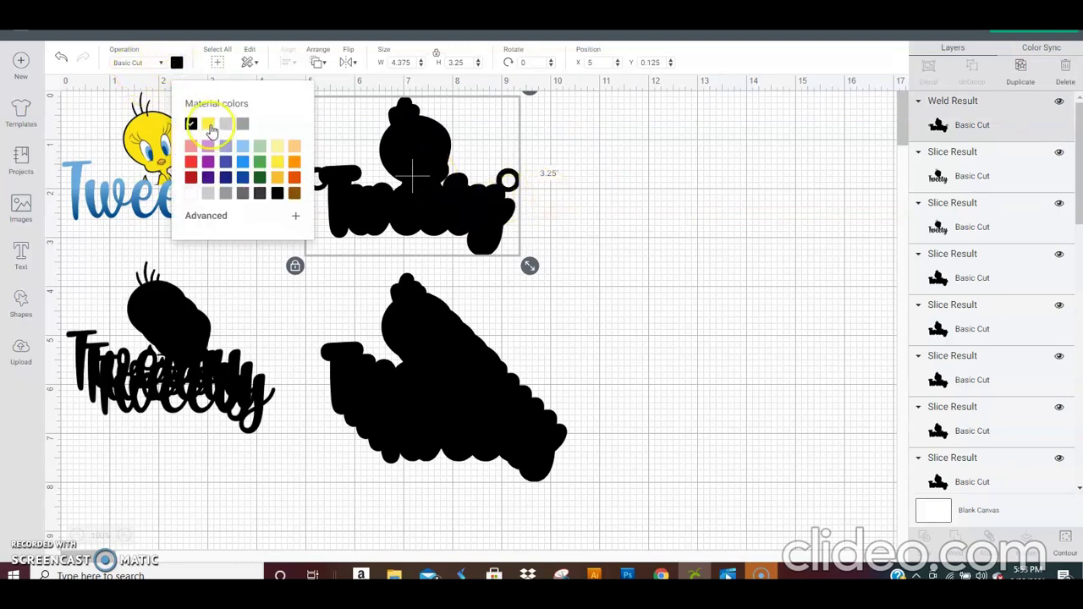
pyautogui.click(208, 126)
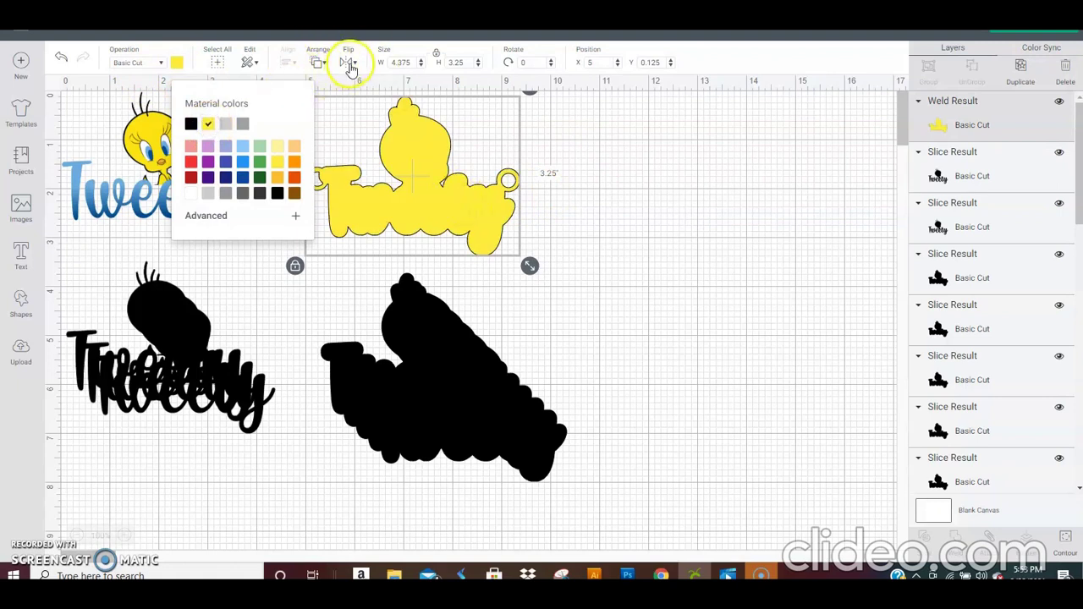
# Duplicate the welded yellow silhouette, place the copy beside it at about X 9.58, Y 0.14, and flip the copy horizontally
pyautogui.click(1029, 77)
pyautogui.moveTo(446, 174); pyautogui.dragTo(648, 160)
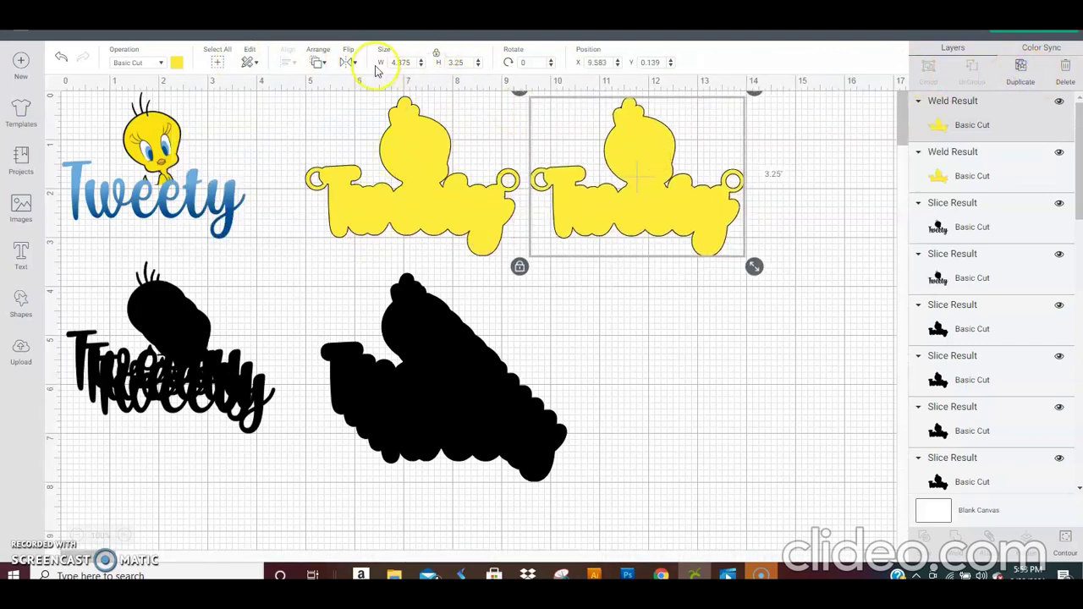
pyautogui.click(348, 63)
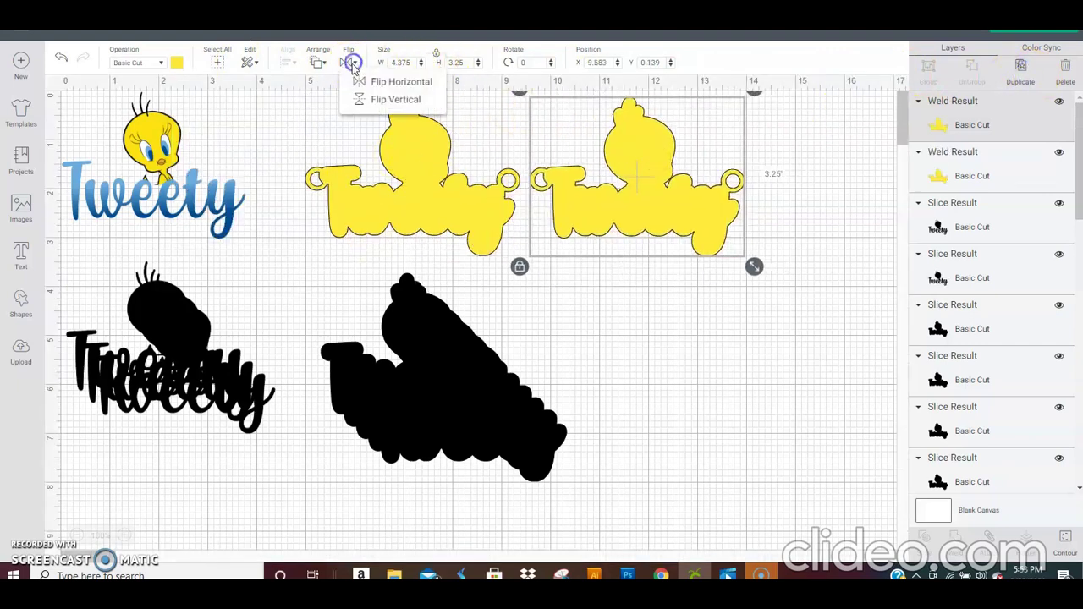
pyautogui.click(403, 84)
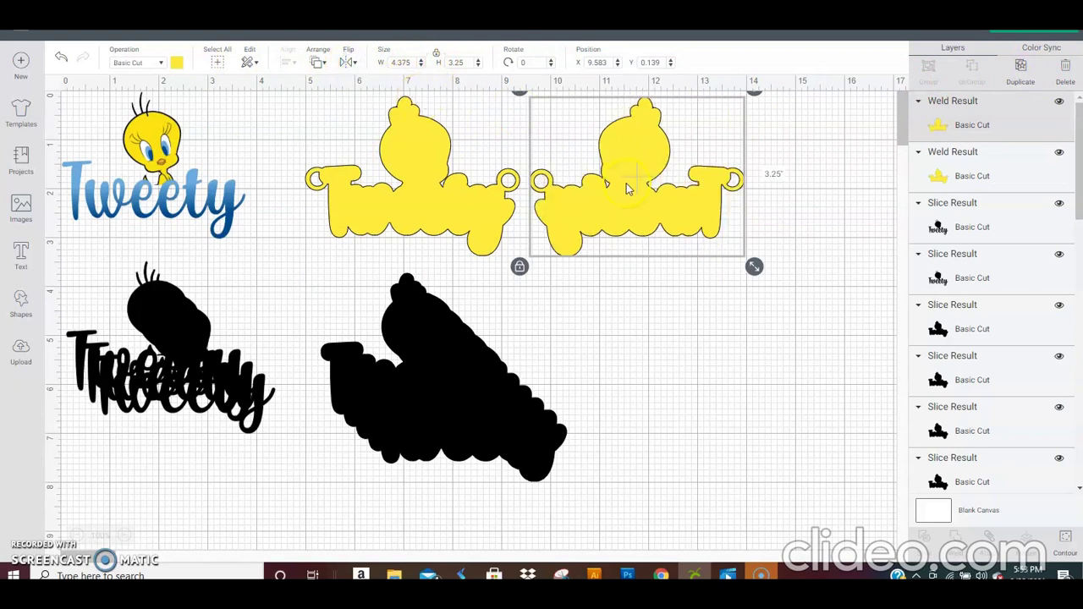
# Move a black silhouette out of the stack to about X 10.21, Y 3.79 and recolour it yellow
pyautogui.moveTo(501, 426); pyautogui.dragTo(692, 389)
pyautogui.click(176, 62)
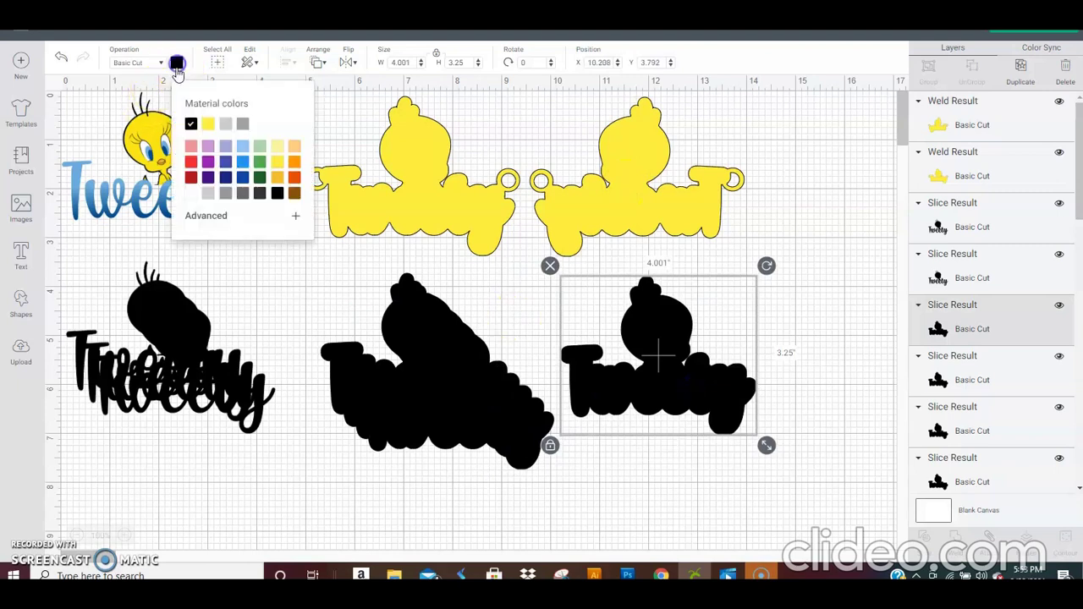
pyautogui.click(210, 124)
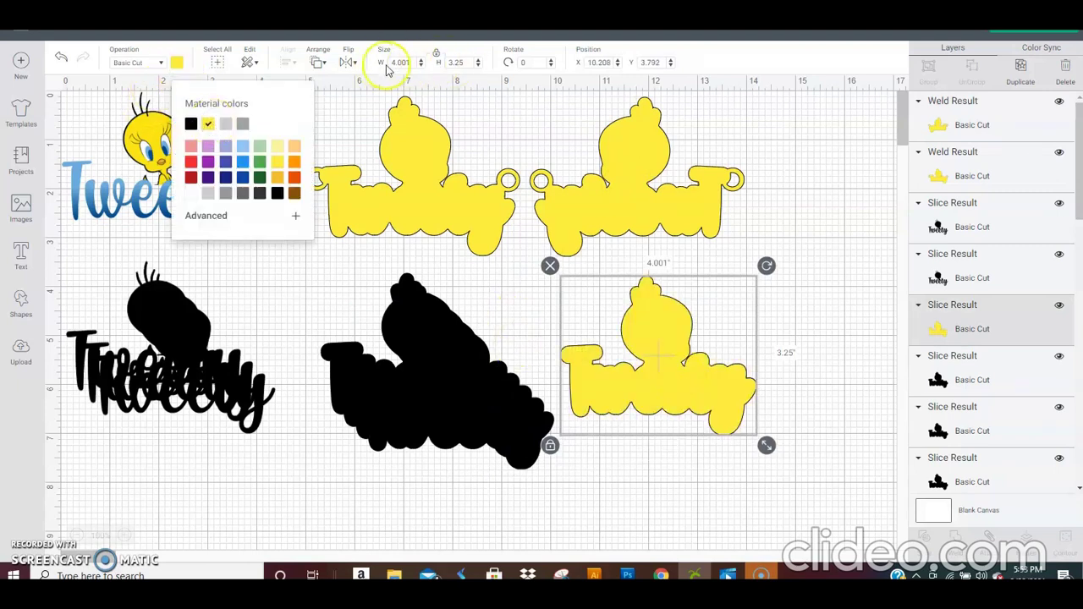
# Duplicate the ringless yellow silhouette, flip the copy horizontally and place it beside the original at about X 13.93, Y 3.83
pyautogui.click(1022, 78)
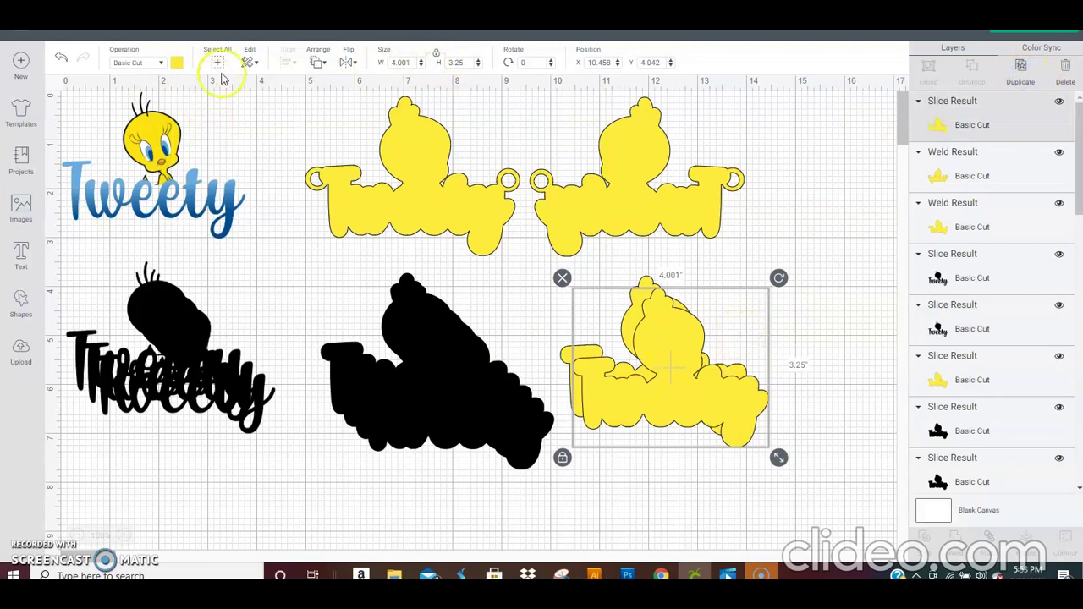
pyautogui.click(345, 64)
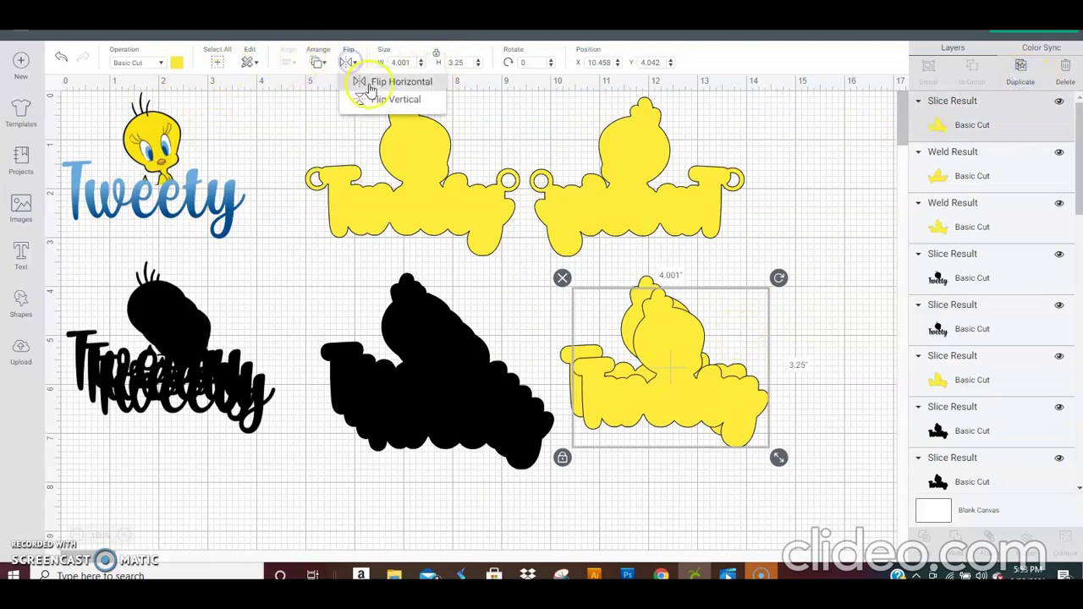
pyautogui.click(376, 78)
pyautogui.moveTo(674, 394); pyautogui.dragTo(842, 375)
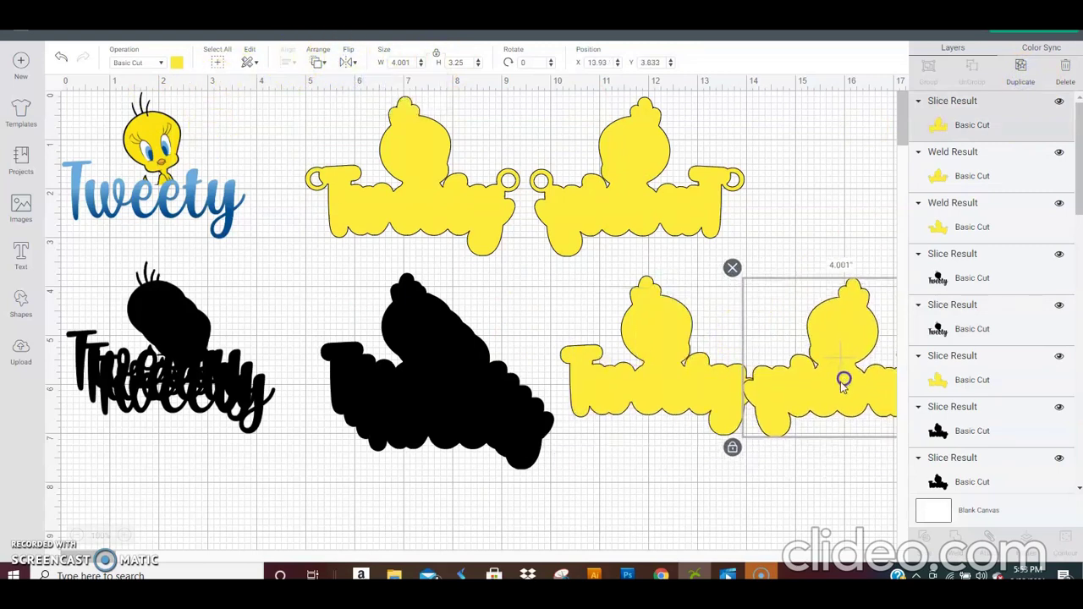
# Shift the stacked black silhouettes closer to the black Tweety layers and move those layers to about X 0, Y 4.29
pyautogui.click(303, 308)
pyautogui.moveTo(460, 447); pyautogui.dragTo(410, 415)
pyautogui.moveTo(69, 319)
pyautogui.mouseDown()
pyautogui.moveTo(136, 370)
pyautogui.moveTo(73, 322)
pyautogui.mouseUp()
pyautogui.moveTo(87, 254); pyautogui.dragTo(145, 413)
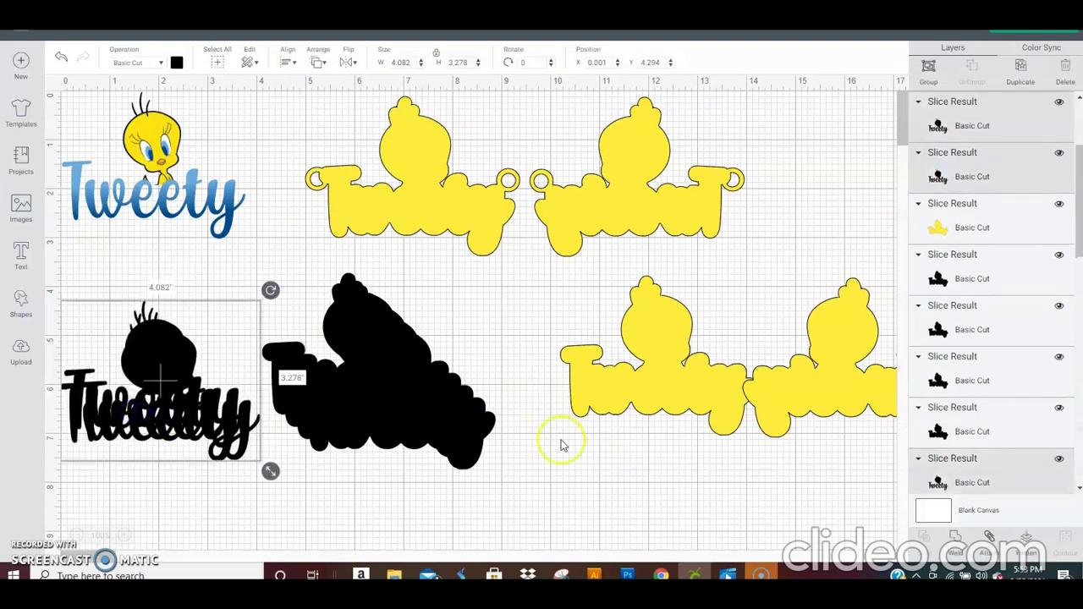
pyautogui.click(574, 489)
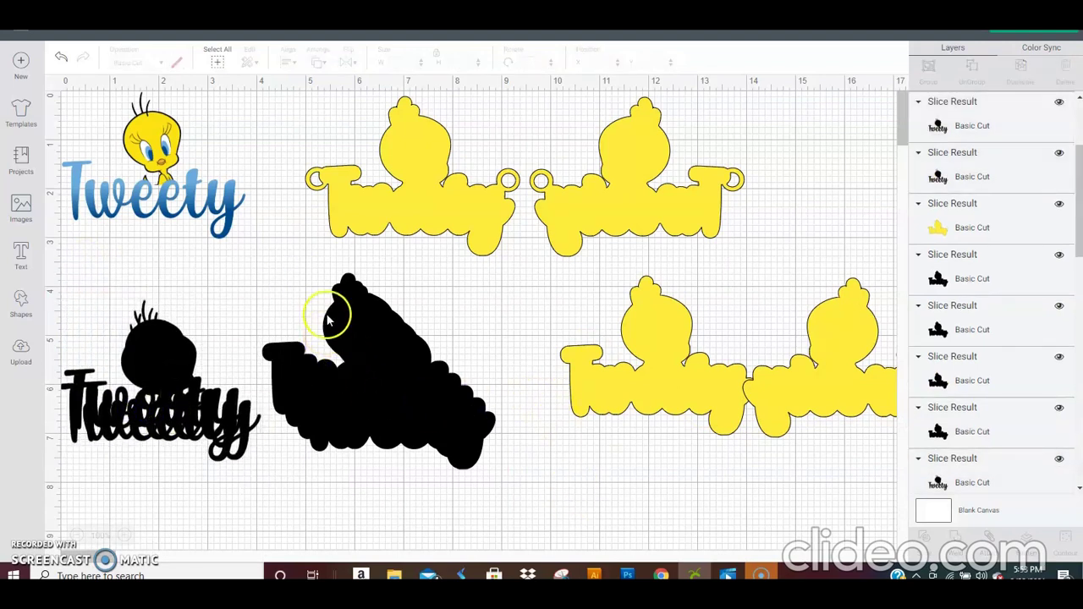
# Review the black Tweety layers, the stacked black silhouettes and the ring-welded yellow silhouette one by one
pyautogui.click(146, 183)
pyautogui.click(151, 372)
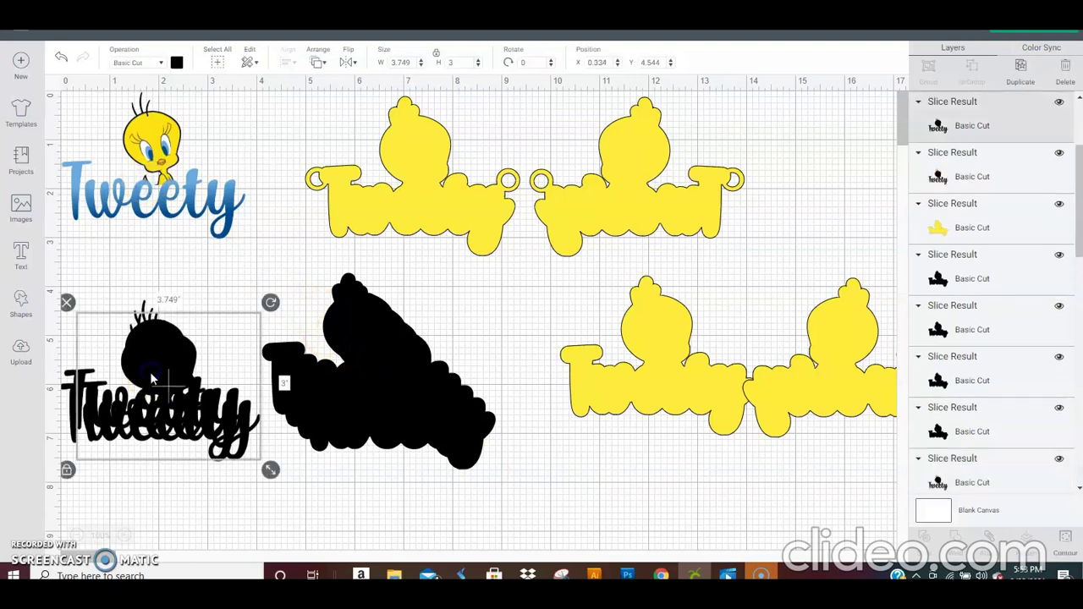
pyautogui.click(370, 355)
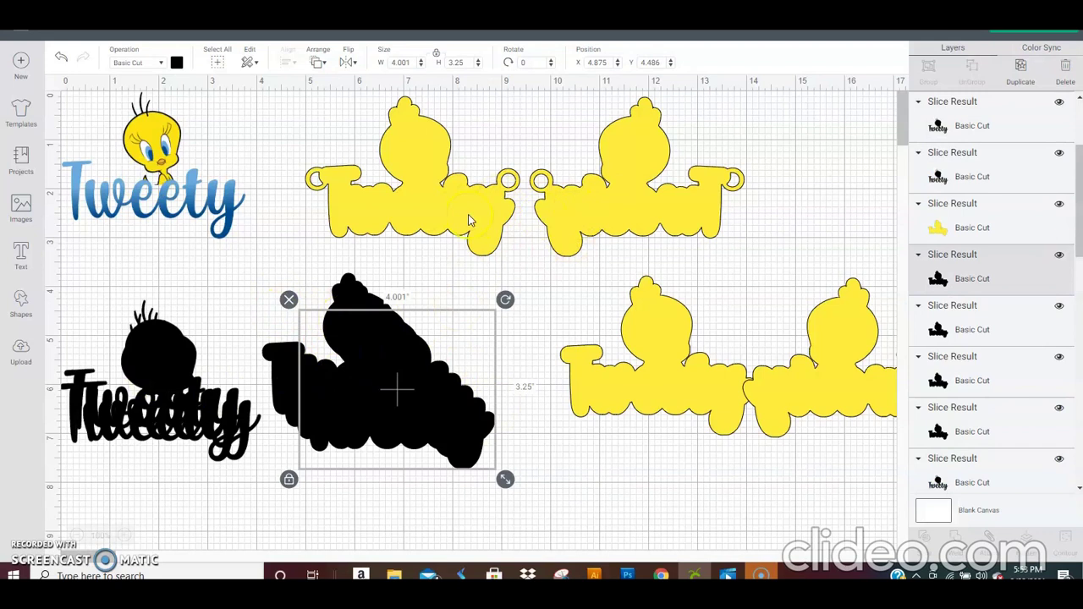
pyautogui.click(383, 329)
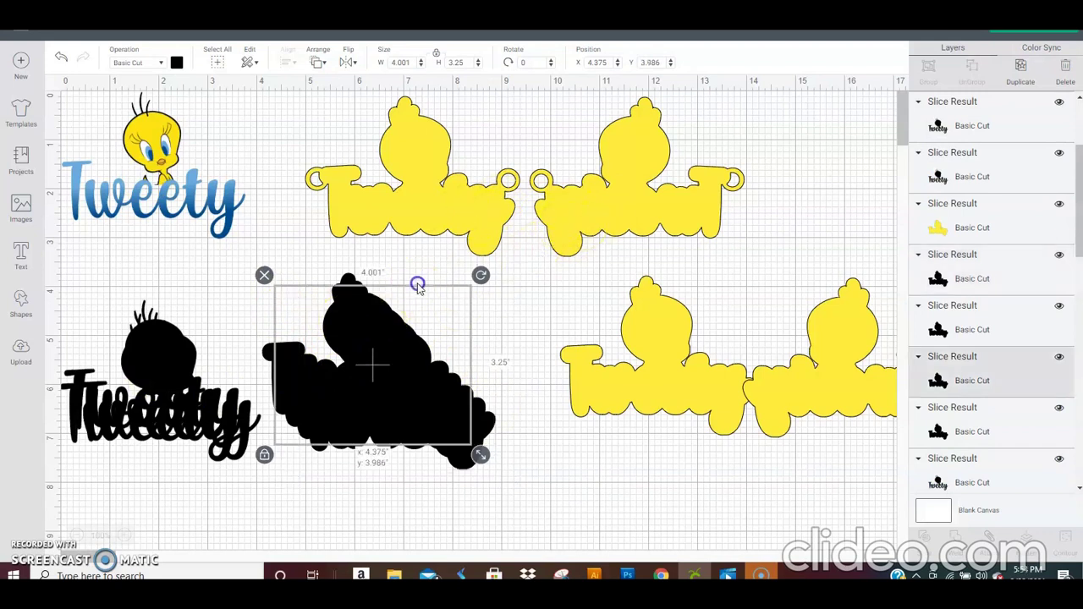
pyautogui.click(329, 263)
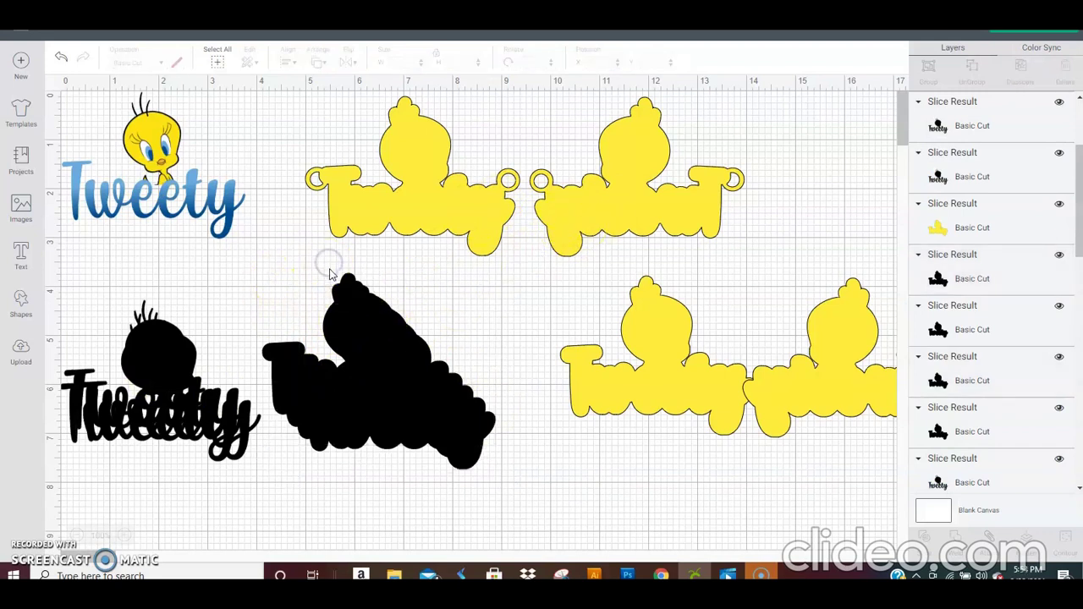
pyautogui.click(342, 292)
pyautogui.click(498, 211)
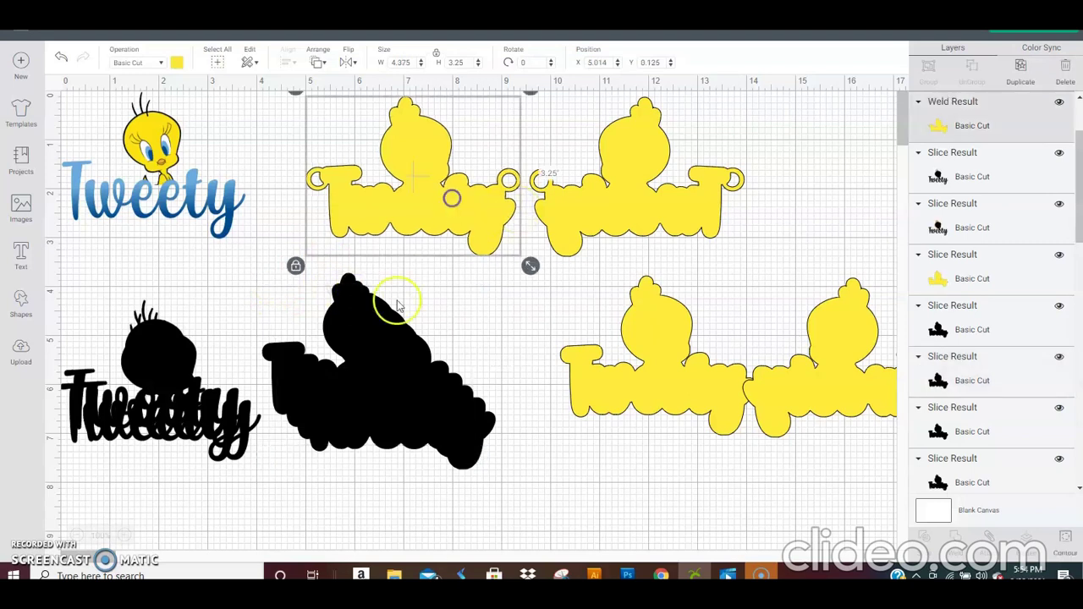
# Spread the stacked black silhouettes apart and place one behind the ring-welded yellow silhouette at about X 5.25, Y 0.22
pyautogui.moveTo(395, 382); pyautogui.dragTo(489, 441)
pyautogui.moveTo(352, 400); pyautogui.dragTo(536, 467)
pyautogui.click(386, 394)
pyautogui.click(383, 391)
pyautogui.moveTo(367, 387); pyautogui.dragTo(520, 416)
pyautogui.click(315, 378)
pyautogui.moveTo(329, 381); pyautogui.dragTo(354, 237)
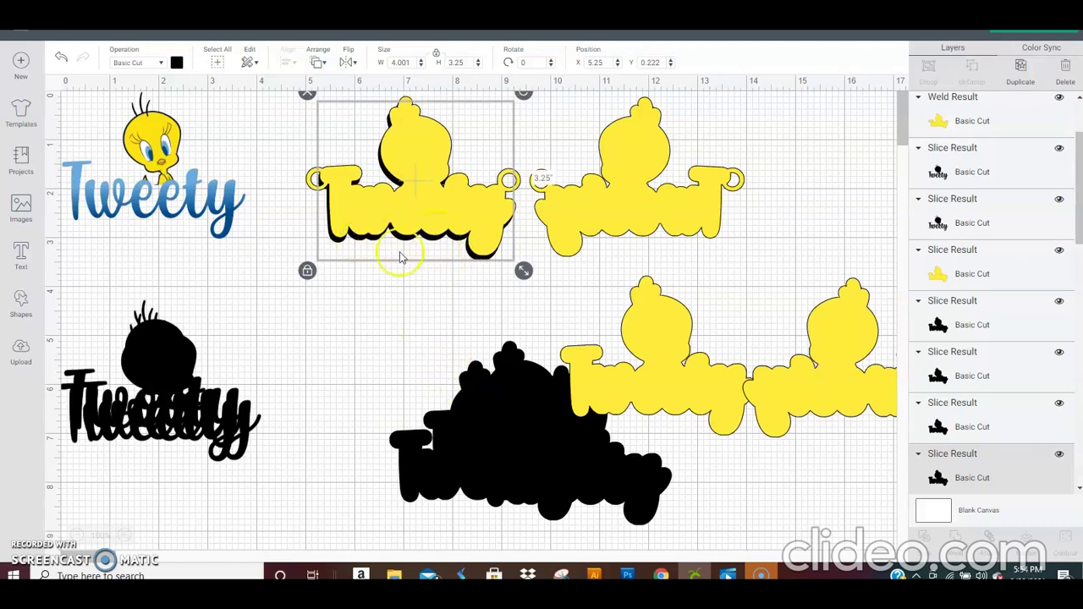
# Stack the remaining black silhouettes behind the ring-welded yellow silhouette at about X 5.28, Y 0.3
pyautogui.click(512, 402)
pyautogui.moveTo(484, 442); pyautogui.dragTo(453, 198)
pyautogui.click(551, 448)
pyautogui.moveTo(551, 449); pyautogui.dragTo(396, 212)
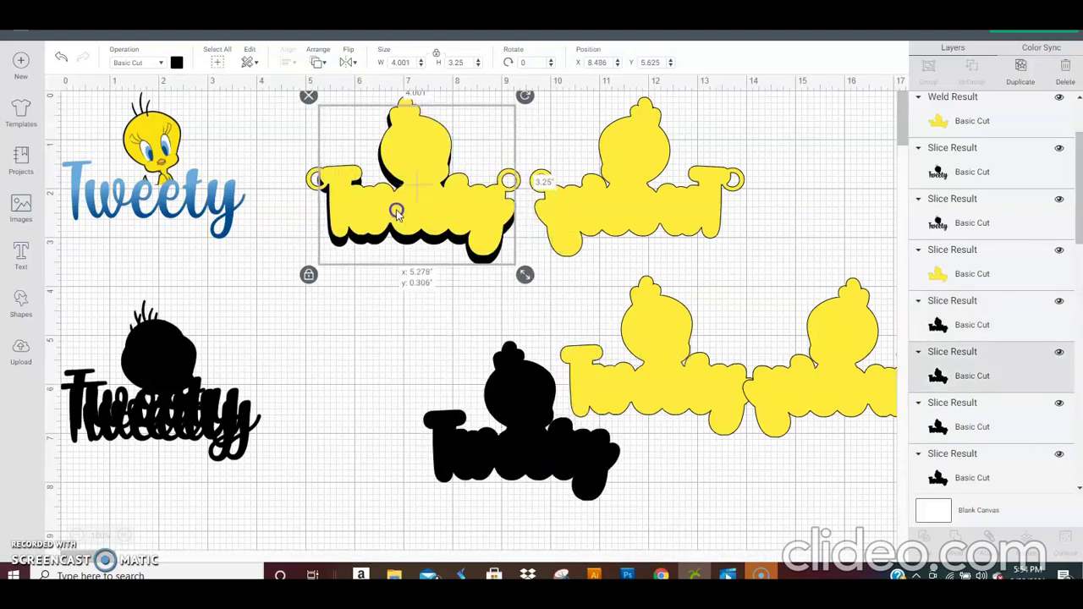
pyautogui.click(508, 472)
pyautogui.moveTo(561, 452); pyautogui.dragTo(448, 231)
# Lift the ring-welded yellow silhouette off the black stack and lay it back on top at about X 4.99, Y 0.35
pyautogui.click(392, 265)
pyautogui.moveTo(392, 264); pyautogui.dragTo(394, 355)
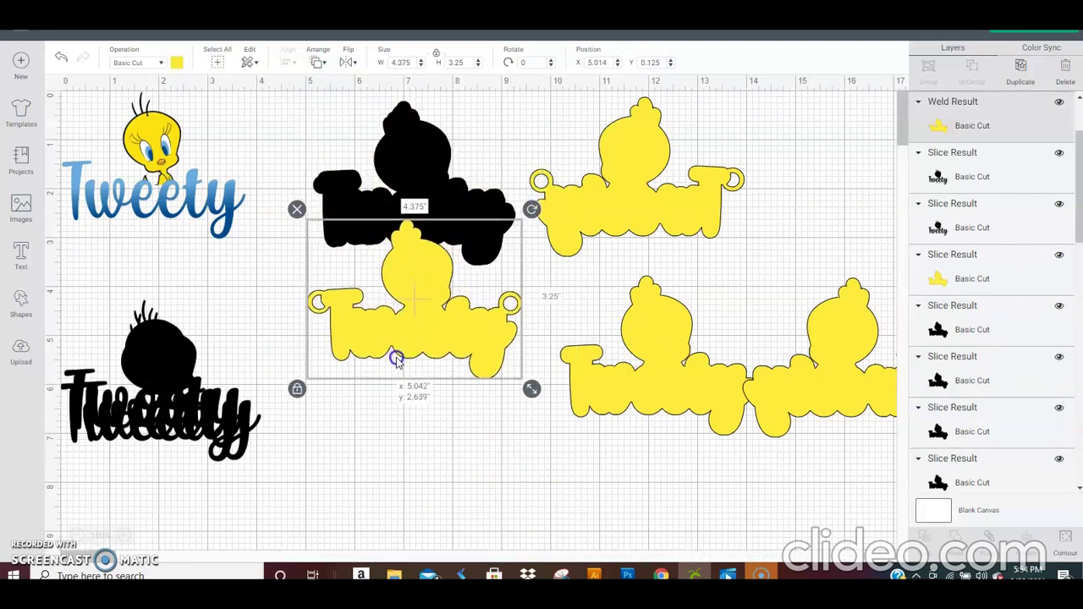
pyautogui.click(403, 145)
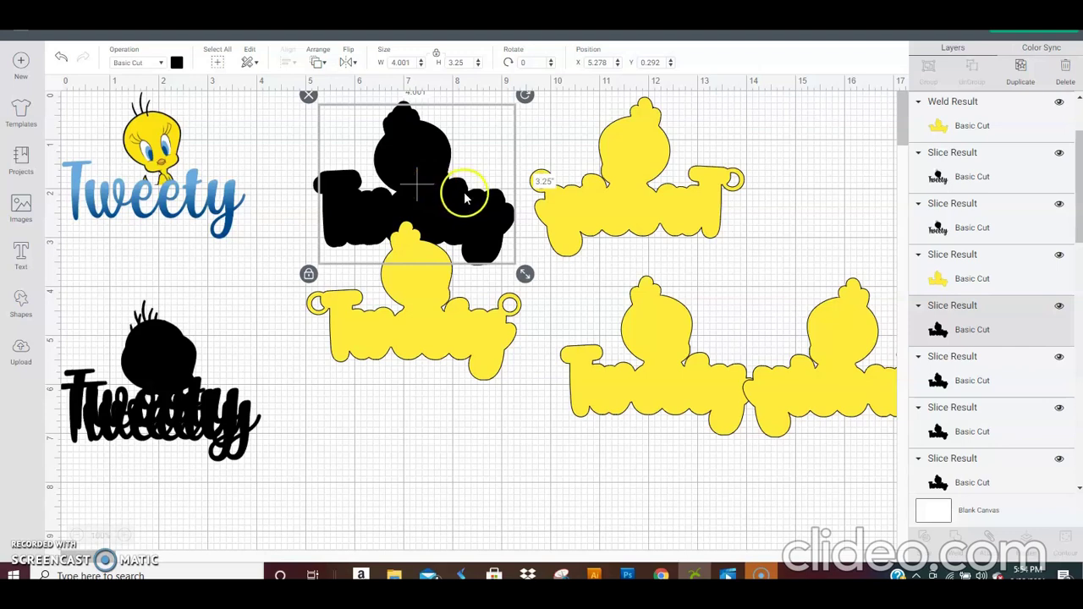
pyautogui.moveTo(456, 345); pyautogui.dragTo(442, 219)
pyautogui.click(675, 193)
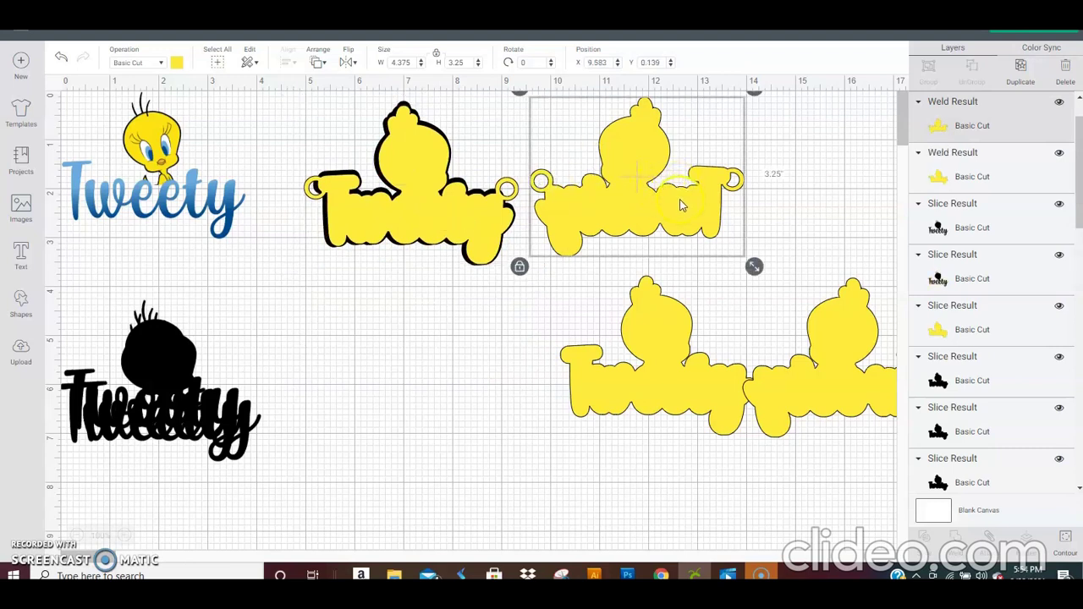
# Send the Print Then Cut Tweety artwork to the front and place it over the yellow silhouette at about X 5.38, Y 0.45
pyautogui.click(191, 182)
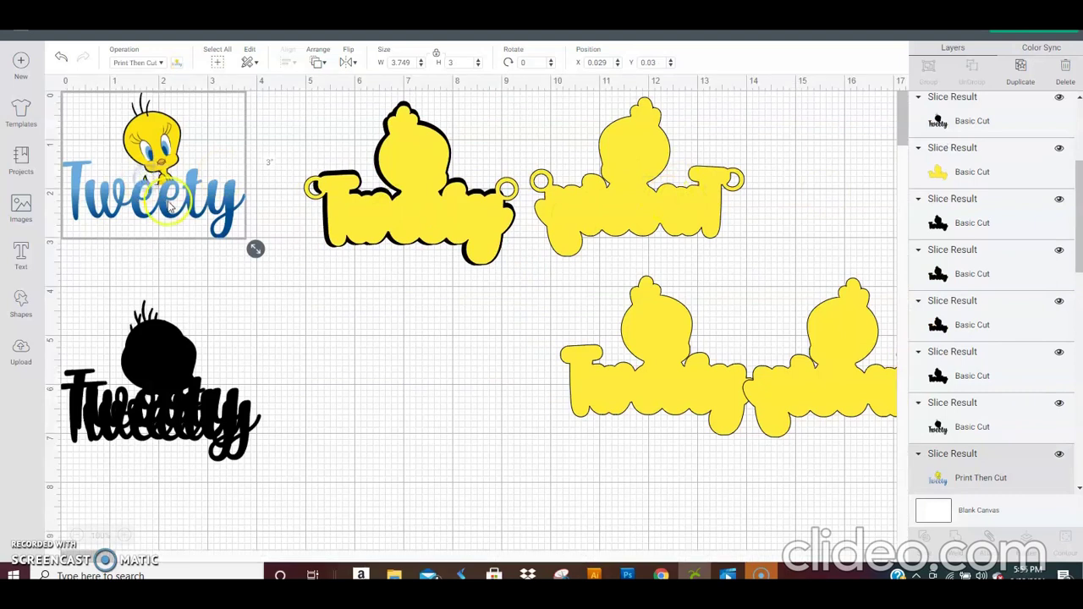
pyautogui.moveTo(170, 203); pyautogui.dragTo(316, 209)
pyautogui.click(351, 64)
pyautogui.click(329, 64)
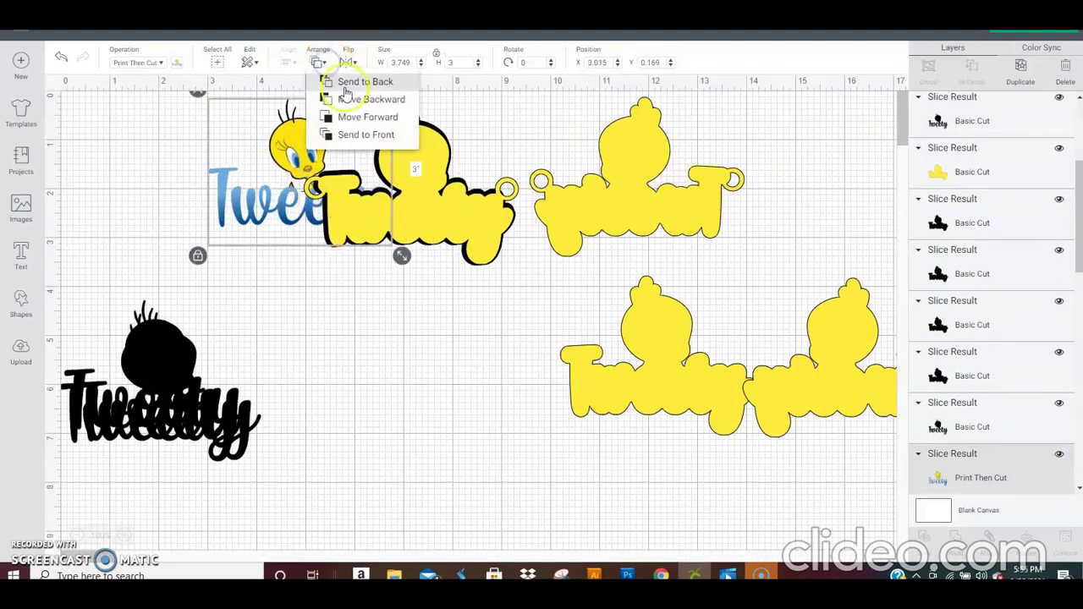
pyautogui.click(370, 115)
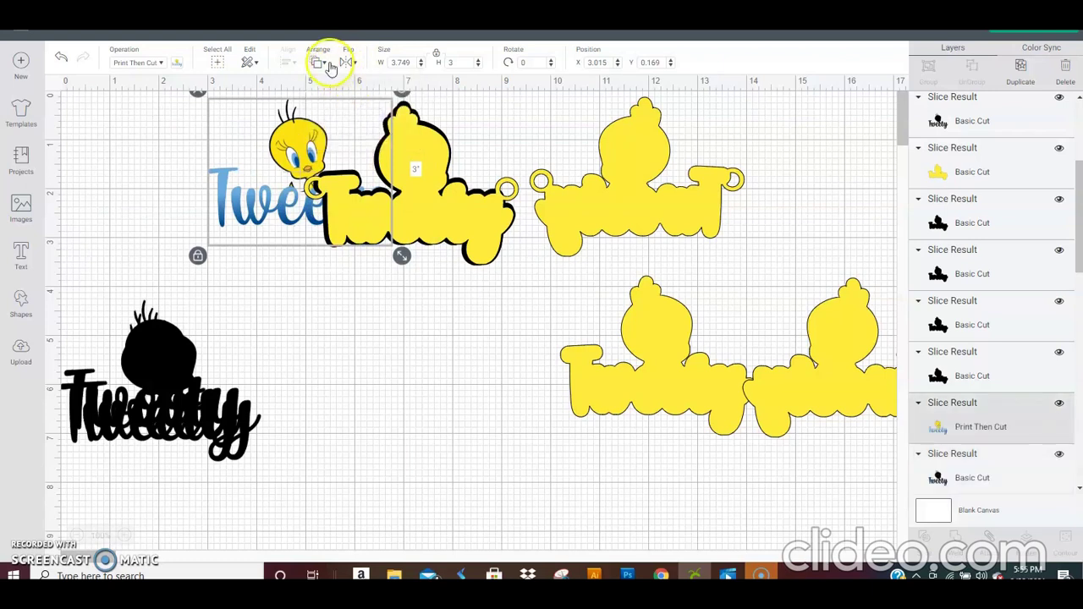
pyautogui.click(322, 63)
pyautogui.click(351, 132)
pyautogui.moveTo(314, 179); pyautogui.dragTo(421, 181)
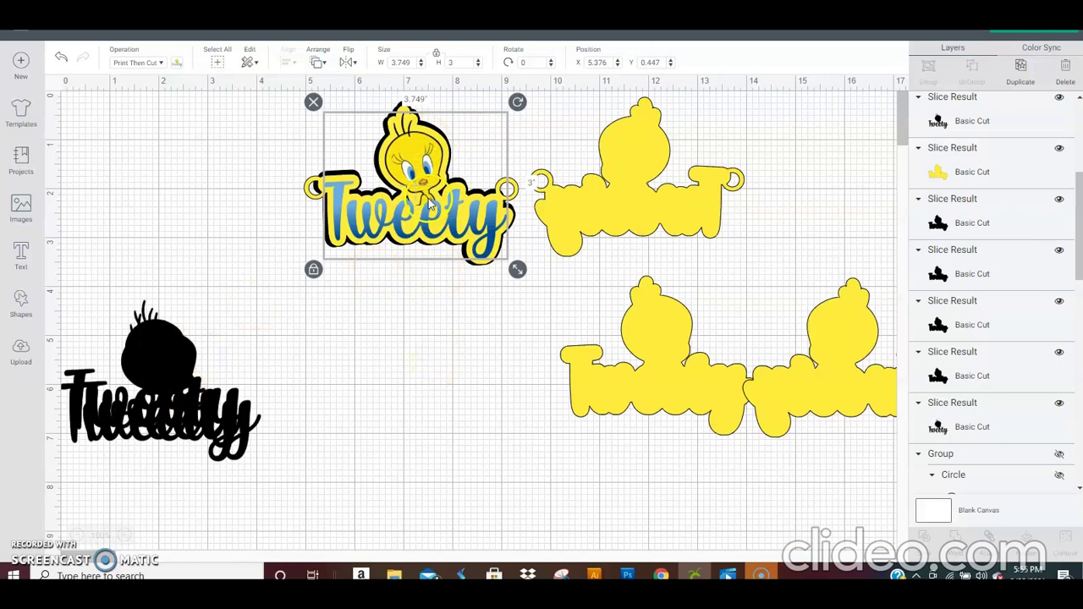
# Move the Print Then Cut artwork onto the black Tweety layers at about X 0.11, Y 4.28
pyautogui.moveTo(442, 204); pyautogui.dragTo(196, 380)
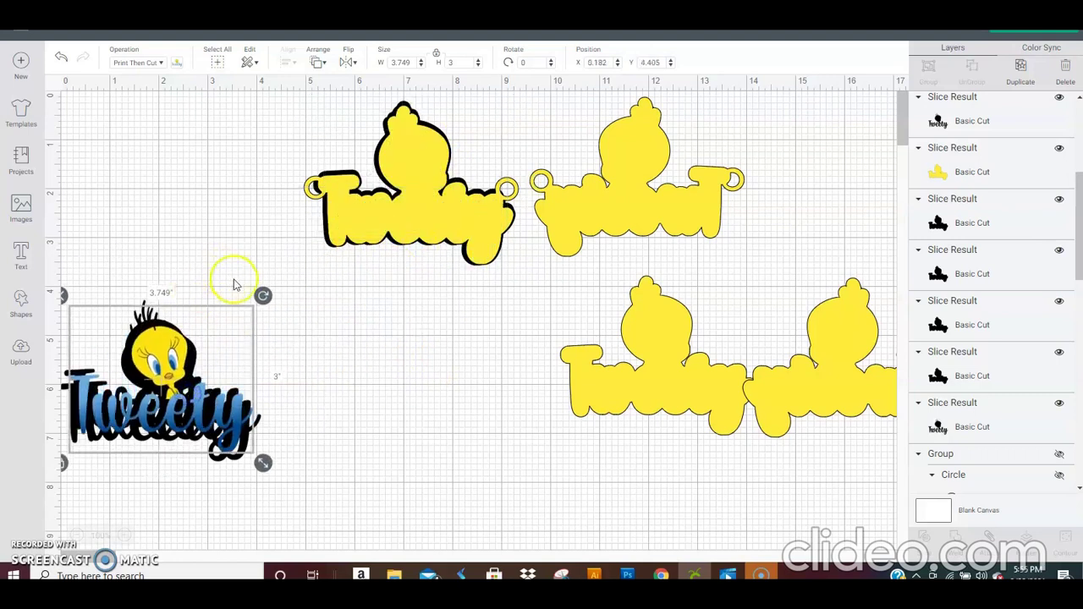
pyautogui.click(330, 346)
pyautogui.moveTo(227, 323); pyautogui.dragTo(169, 340)
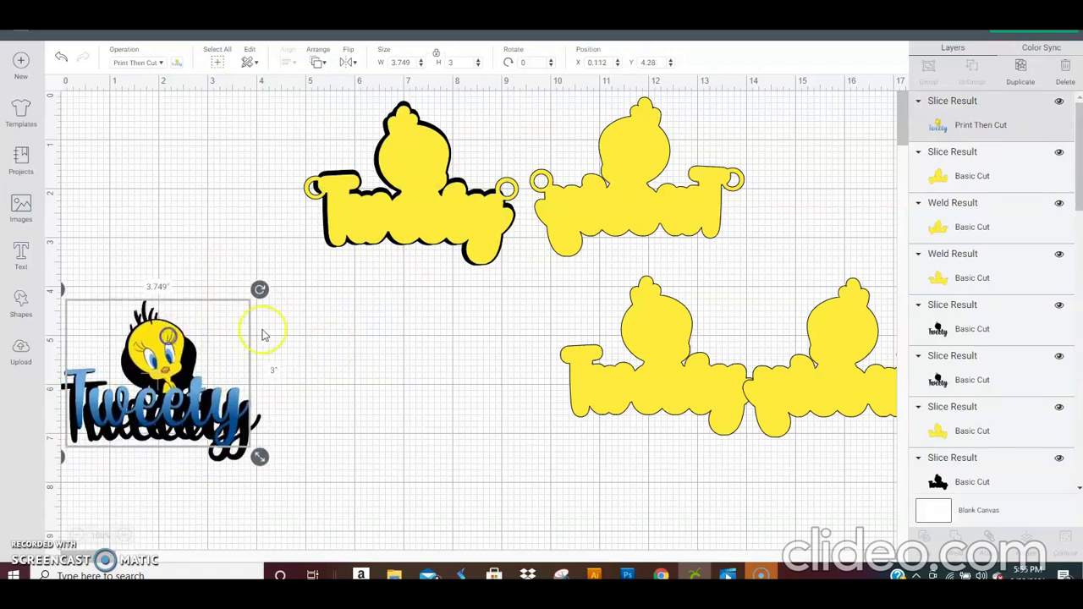
# Select the Tweety artwork with its black layers and move them together to about X 0.93, Y 2.63
pyautogui.click(283, 325)
pyautogui.moveTo(332, 363); pyautogui.dragTo(137, 451)
pyautogui.moveTo(150, 385); pyautogui.dragTo(203, 313)
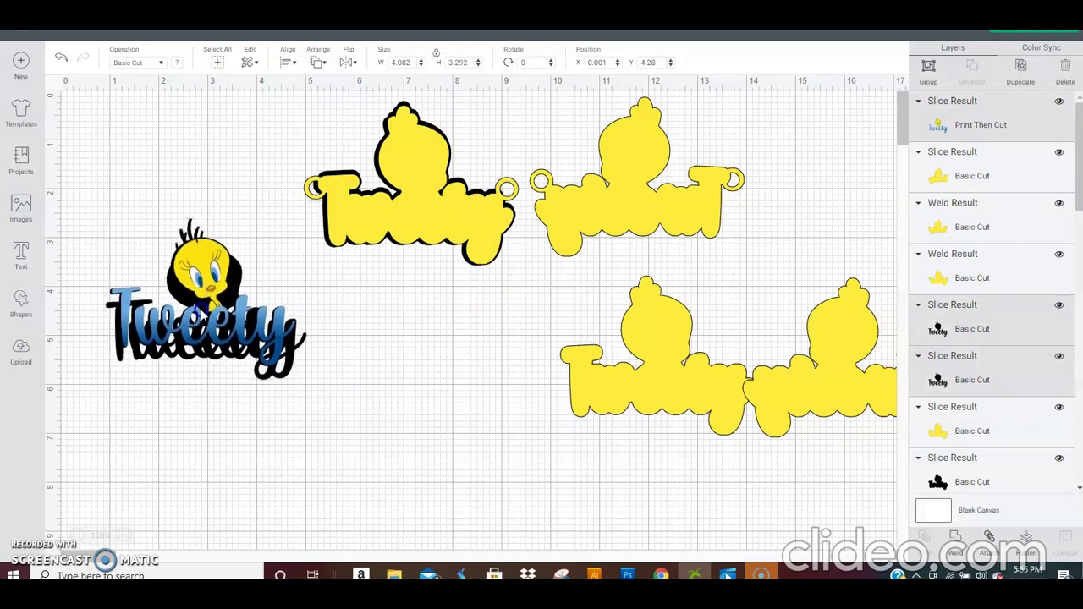
pyautogui.click(457, 469)
# Replace the ring-welded yellow silhouette on the black stack with the ringless one at about X 5.24, Y 0.31, moving the ringed one to about X 11.01, Y 0.08
pyautogui.moveTo(449, 203); pyautogui.dragTo(736, 203)
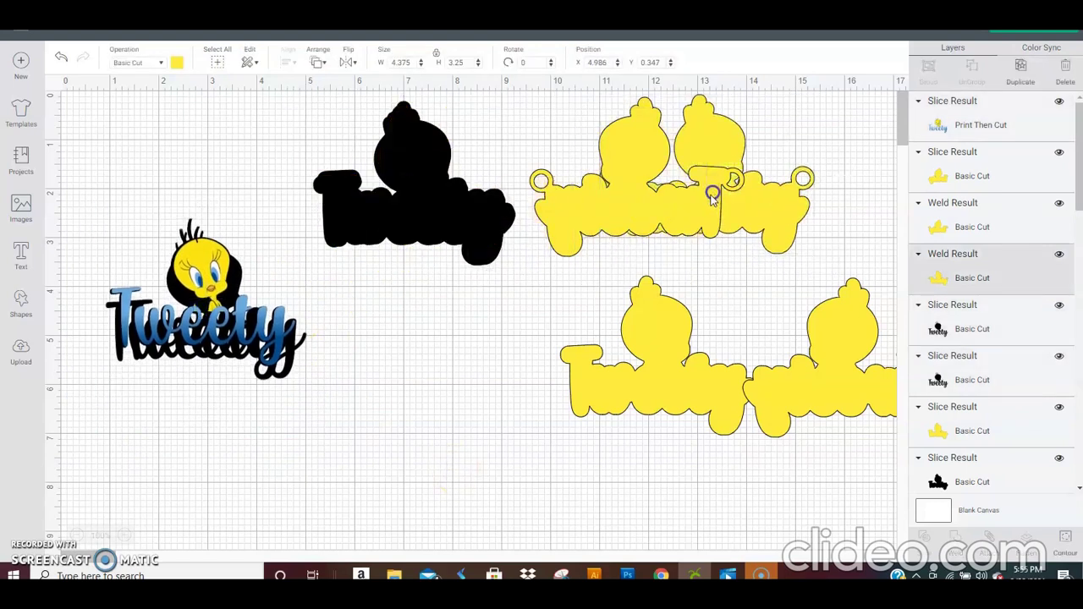
pyautogui.click(659, 364)
pyautogui.moveTo(659, 364); pyautogui.dragTo(418, 198)
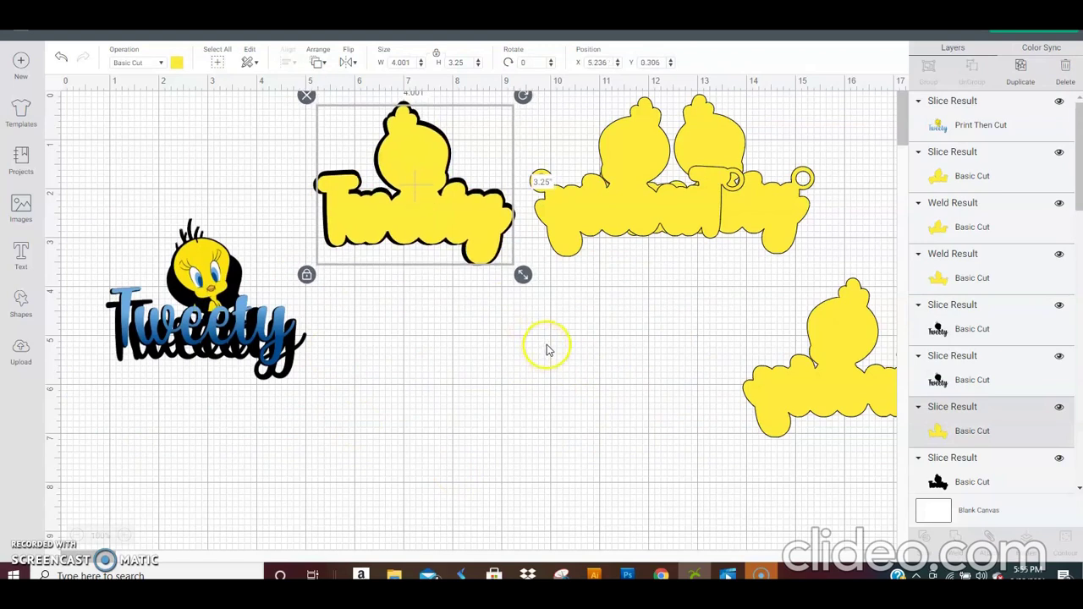
# Lift the ringless yellow silhouette off the black stack and lay it back on top
pyautogui.moveTo(447, 245); pyautogui.dragTo(643, 379)
pyautogui.click(416, 196)
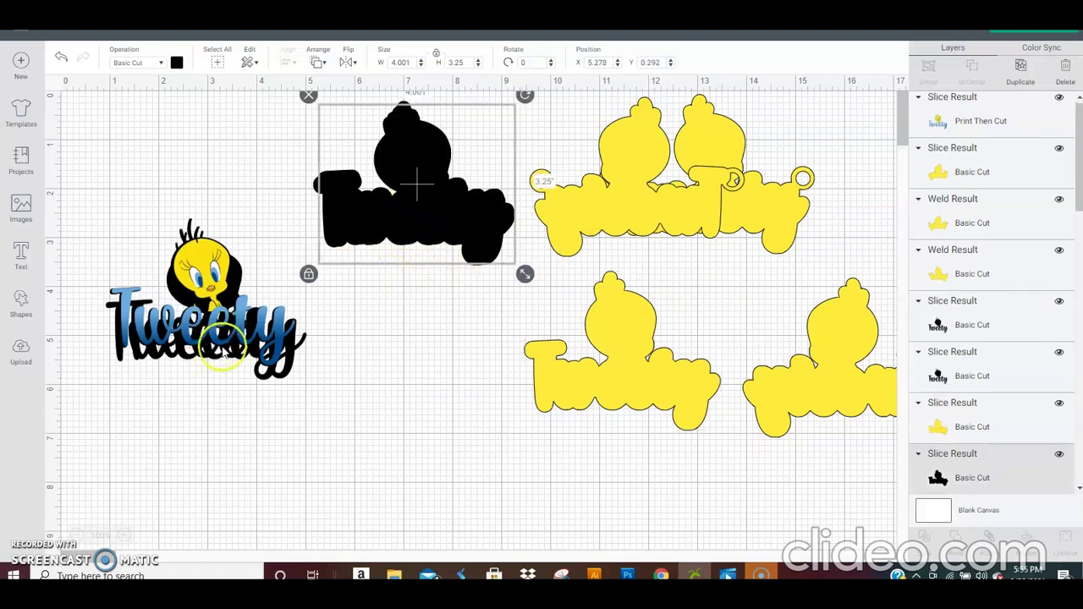
pyautogui.click(637, 357)
pyautogui.moveTo(636, 358); pyautogui.dragTo(442, 384)
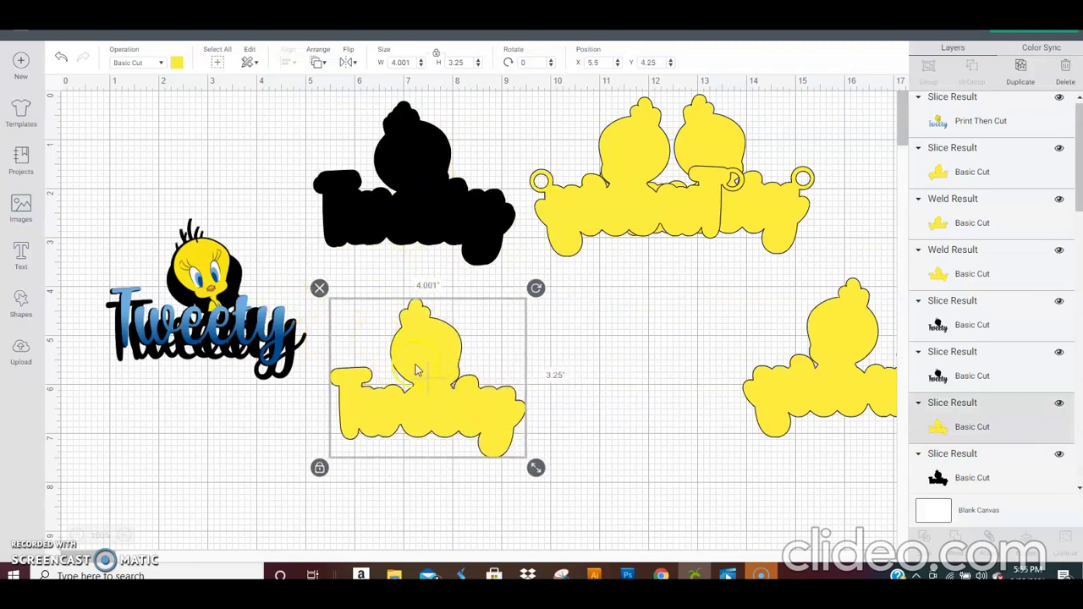
pyautogui.moveTo(431, 401); pyautogui.dragTo(418, 204)
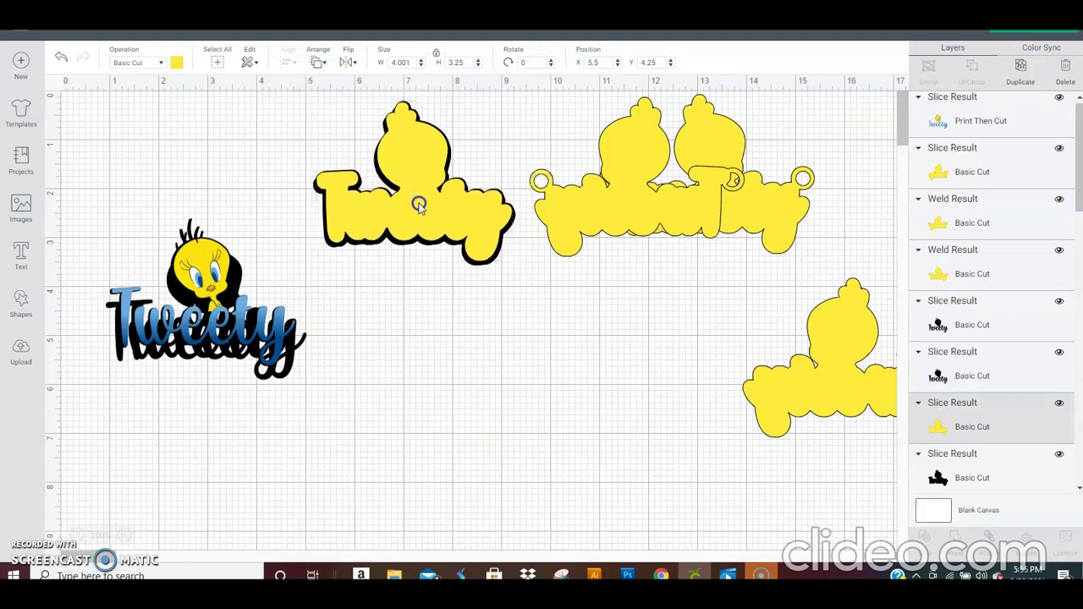
# Move the Tweety artwork and its black layers together onto the yellow and black silhouettes at about X 5.27, Y 0.1
pyautogui.moveTo(133, 242)
pyautogui.mouseDown()
pyautogui.moveTo(268, 342)
pyautogui.moveTo(314, 133)
pyautogui.moveTo(349, 140)
pyautogui.moveTo(198, 287)
pyautogui.moveTo(356, 320)
pyautogui.moveTo(149, 266)
pyautogui.moveTo(138, 251)
pyautogui.mouseUp()
pyautogui.click(358, 283)
pyautogui.moveTo(358, 283); pyautogui.dragTo(141, 380)
pyautogui.moveTo(203, 319); pyautogui.dragTo(423, 198)
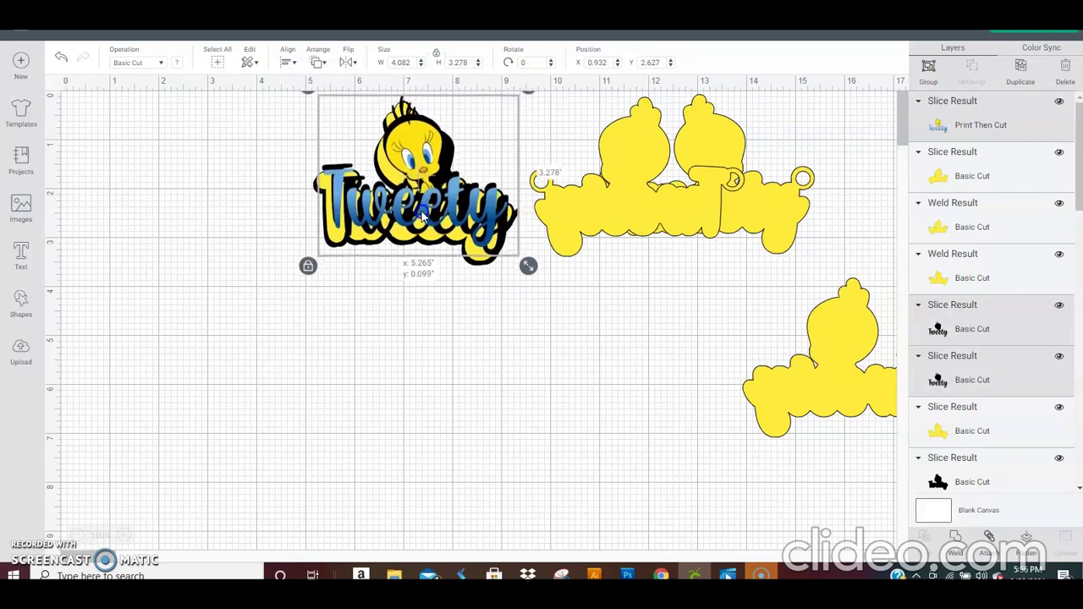
# Move the mirrored ringless silhouette to about X 1.4, Y 0.33 and the mirrored ringed silhouette to about X 11.33, Y 4.21
pyautogui.click(790, 400)
pyautogui.moveTo(790, 401); pyautogui.dragTo(193, 221)
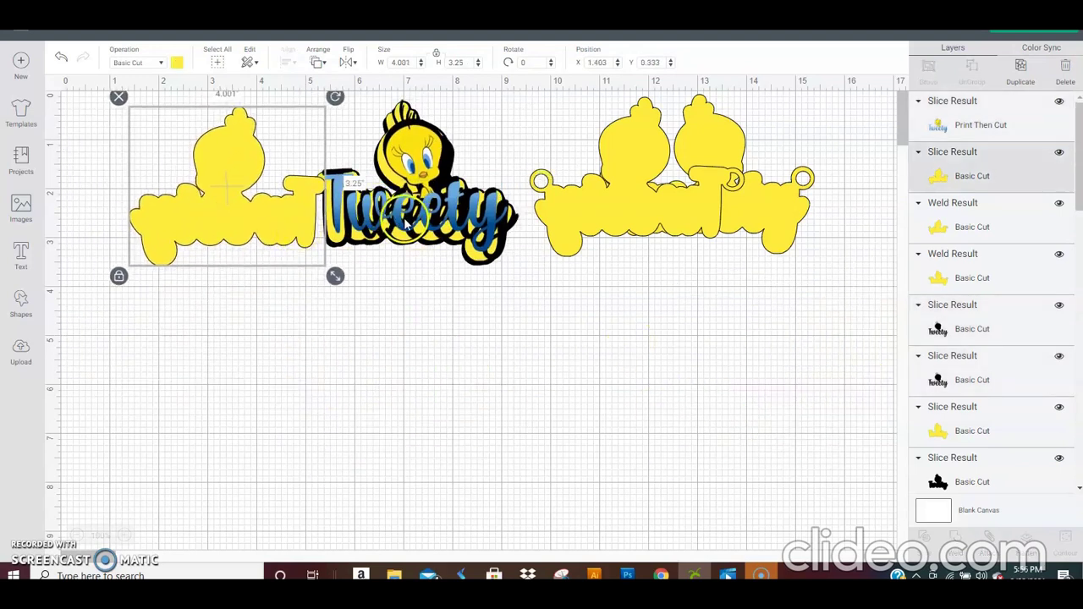
pyautogui.moveTo(663, 216); pyautogui.dragTo(748, 412)
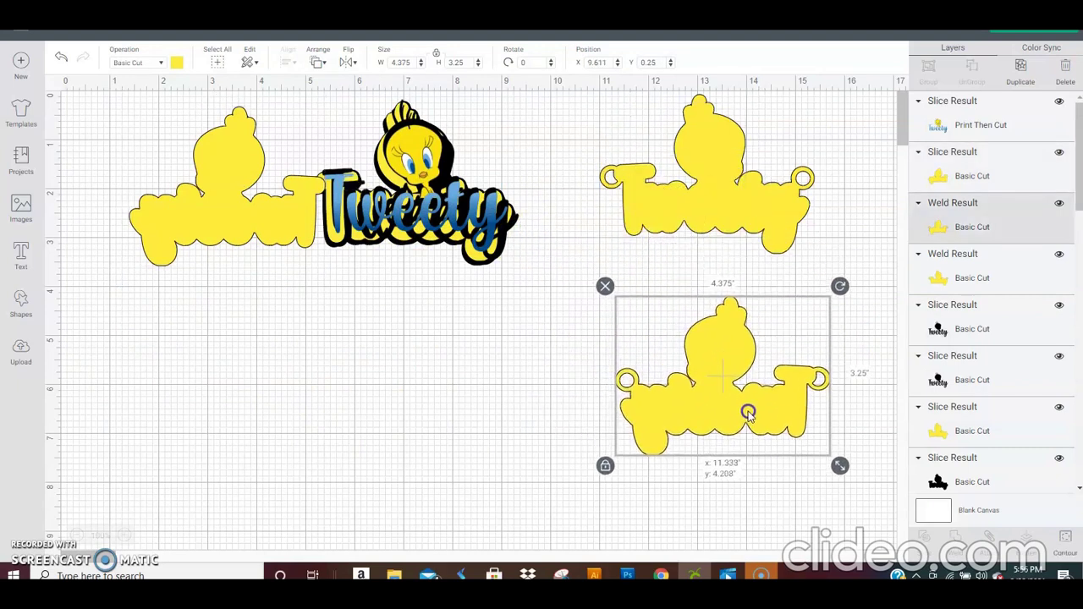
pyautogui.click(714, 204)
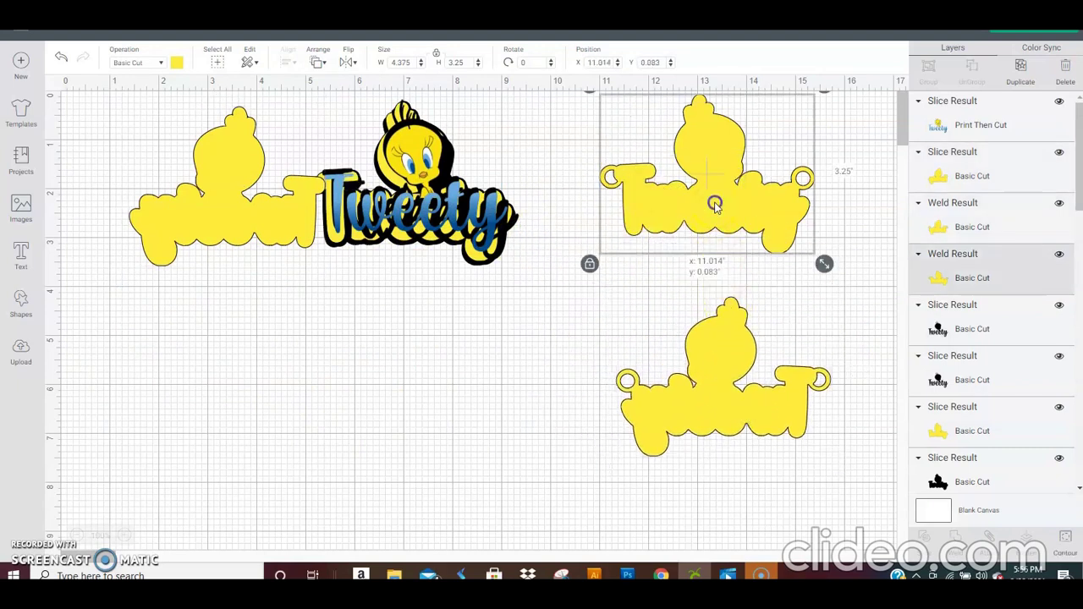
# Duplicate the unmirrored ring-welded silhouette, place the copy at about X 0.43, Y 4.63 and recolour it black
pyautogui.click(1020, 68)
pyautogui.moveTo(735, 183); pyautogui.dragTo(200, 373)
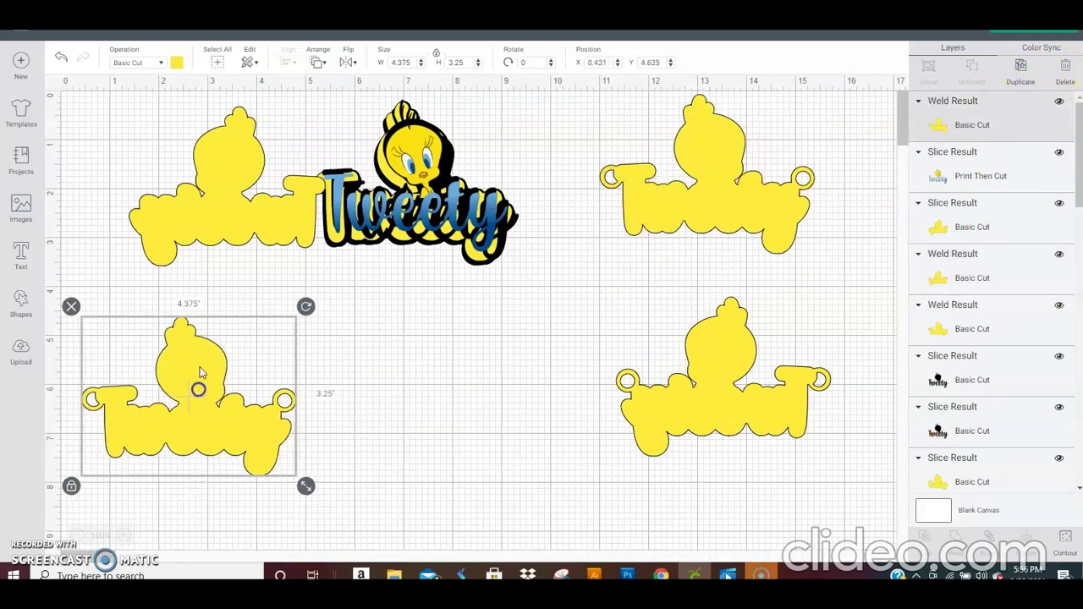
pyautogui.click(176, 63)
pyautogui.click(193, 124)
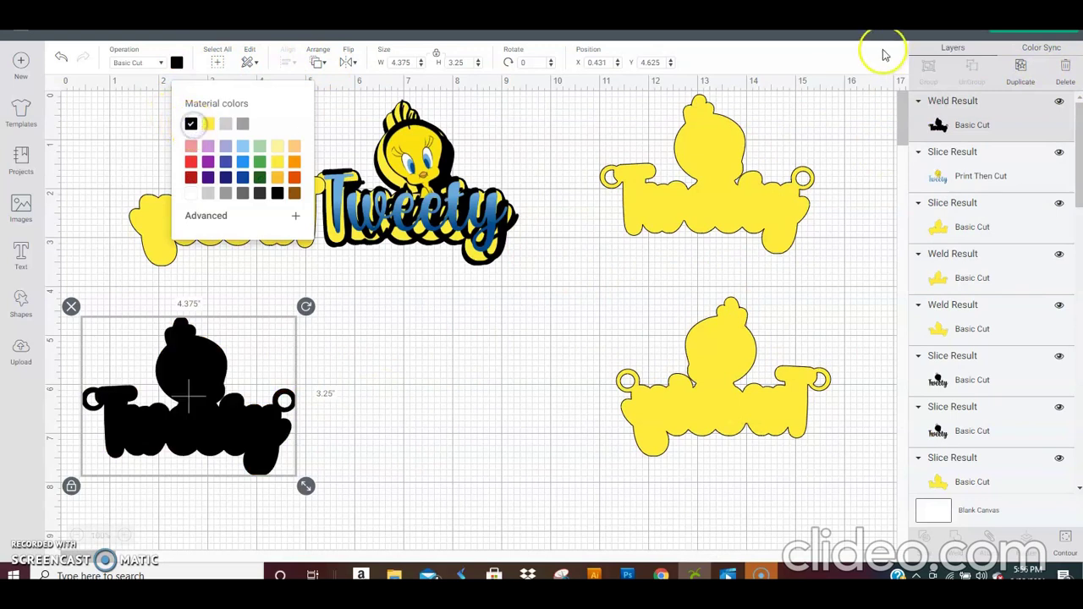
# Duplicate the black ring-welded silhouette three times and lift the Tweety artwork off its layers to about X 6.95, Y 3.21
pyautogui.click(1026, 76)
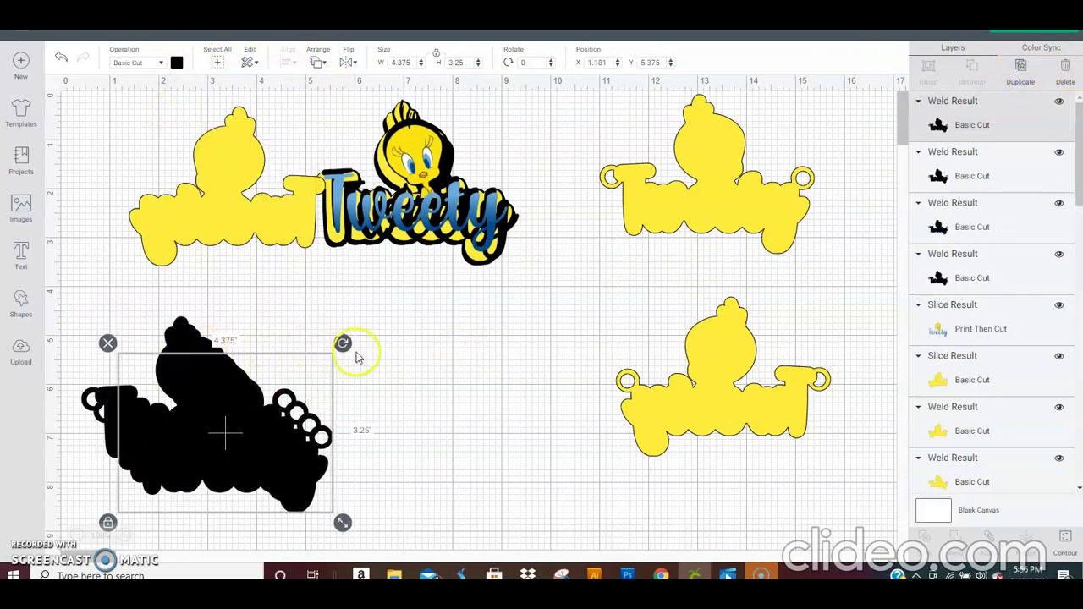
pyautogui.click(387, 358)
pyautogui.click(432, 199)
pyautogui.moveTo(432, 216); pyautogui.dragTo(503, 360)
# Stack the unmirrored ring-welded yellow silhouette in front of the black copies and gather those copies more closely beneath it
pyautogui.click(749, 188)
pyautogui.moveTo(749, 187); pyautogui.dragTo(339, 409)
pyautogui.click(323, 63)
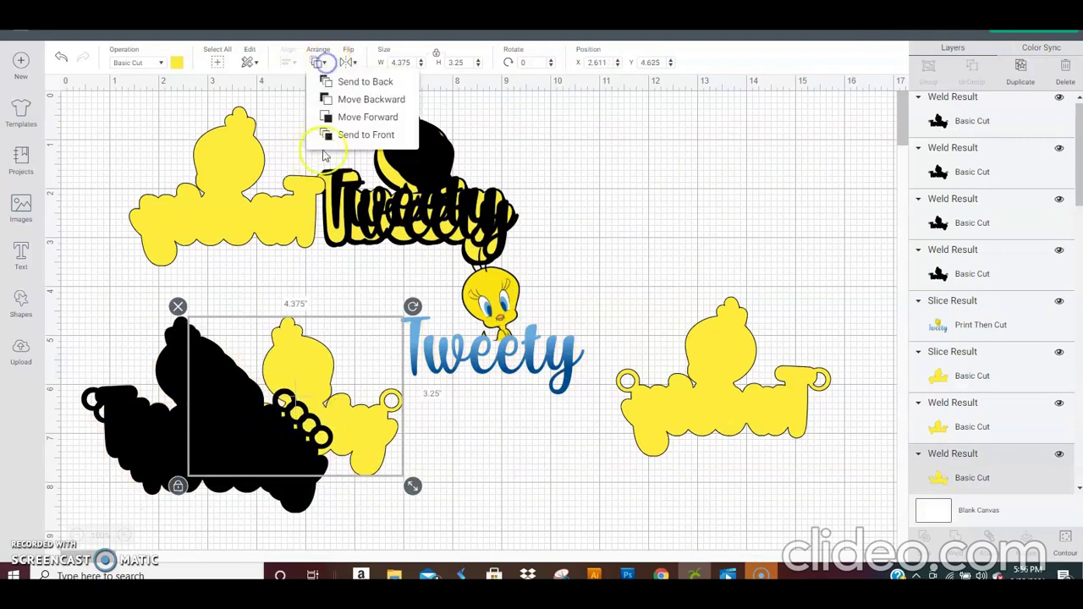
pyautogui.click(356, 132)
pyautogui.moveTo(286, 472); pyautogui.dragTo(202, 502)
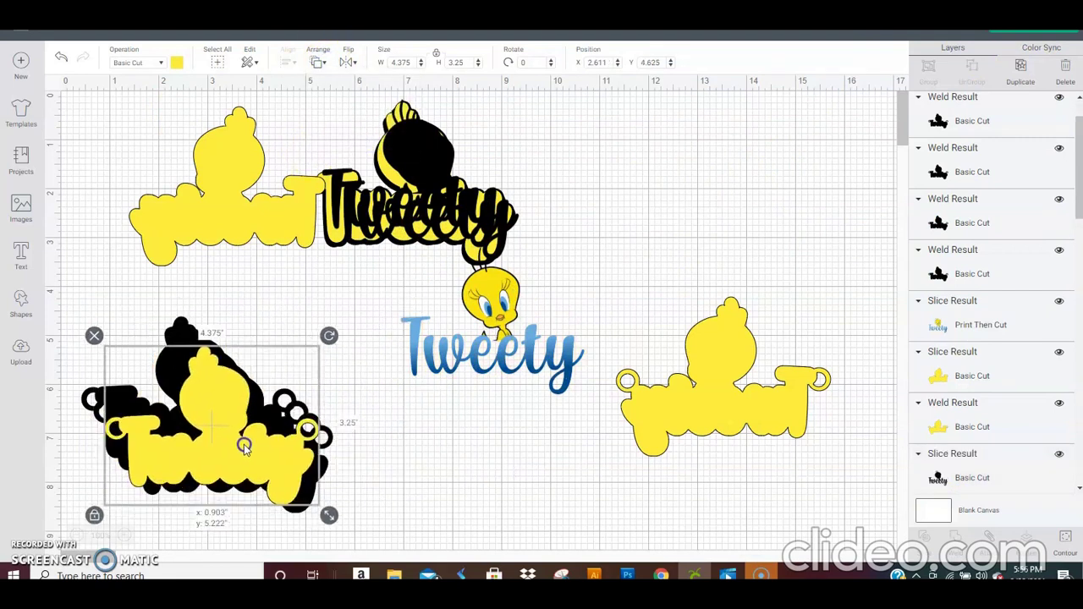
pyautogui.click(172, 333)
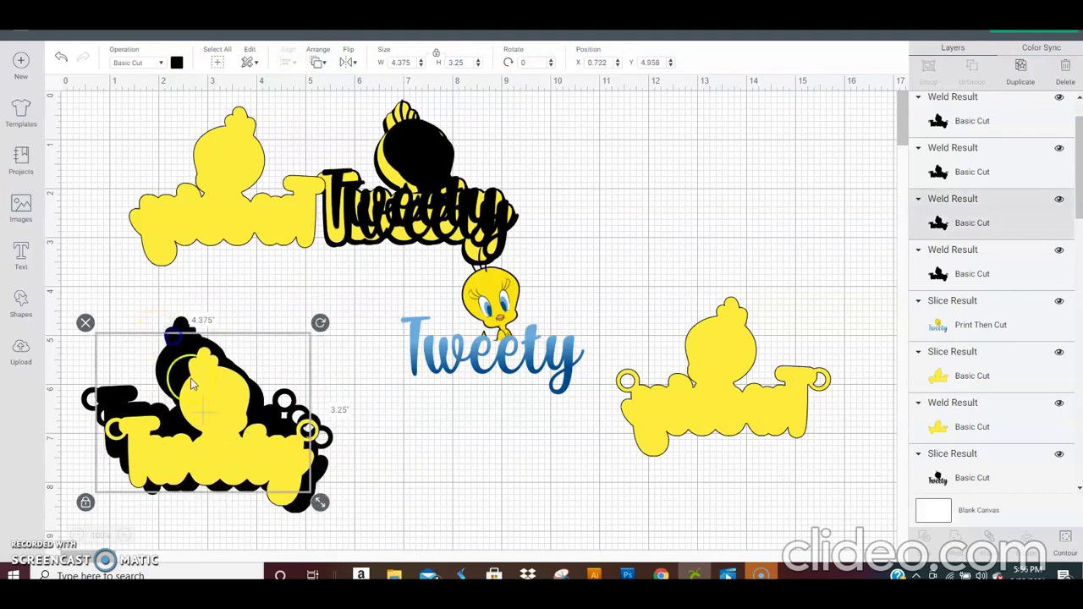
pyautogui.moveTo(199, 344); pyautogui.dragTo(203, 347)
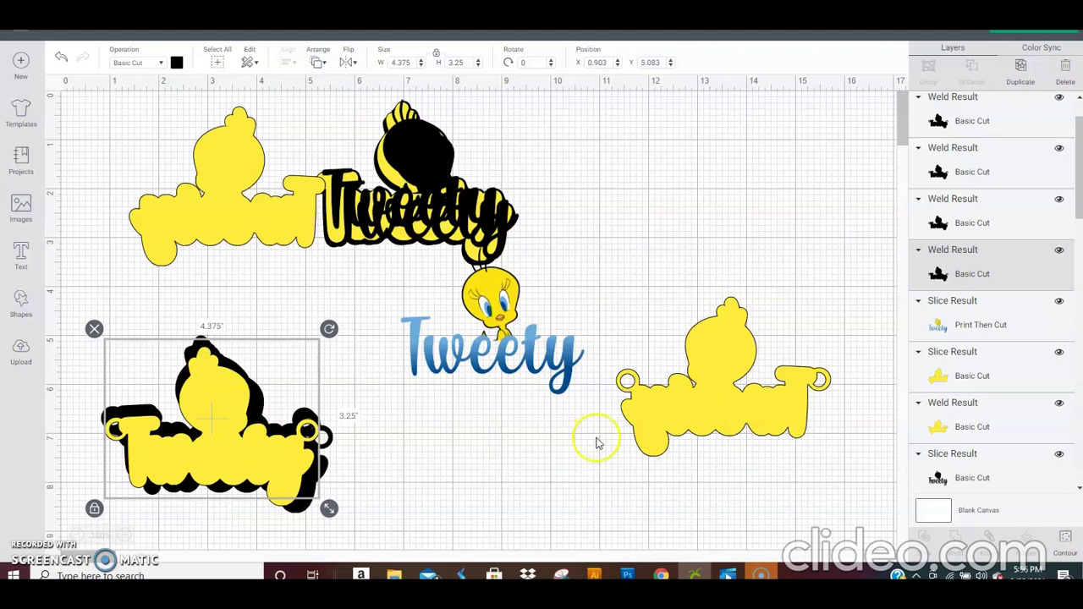
# Send the Tweety artwork to the front and lay it over the ring-welded yellow silhouette on the black stack
pyautogui.click(513, 310)
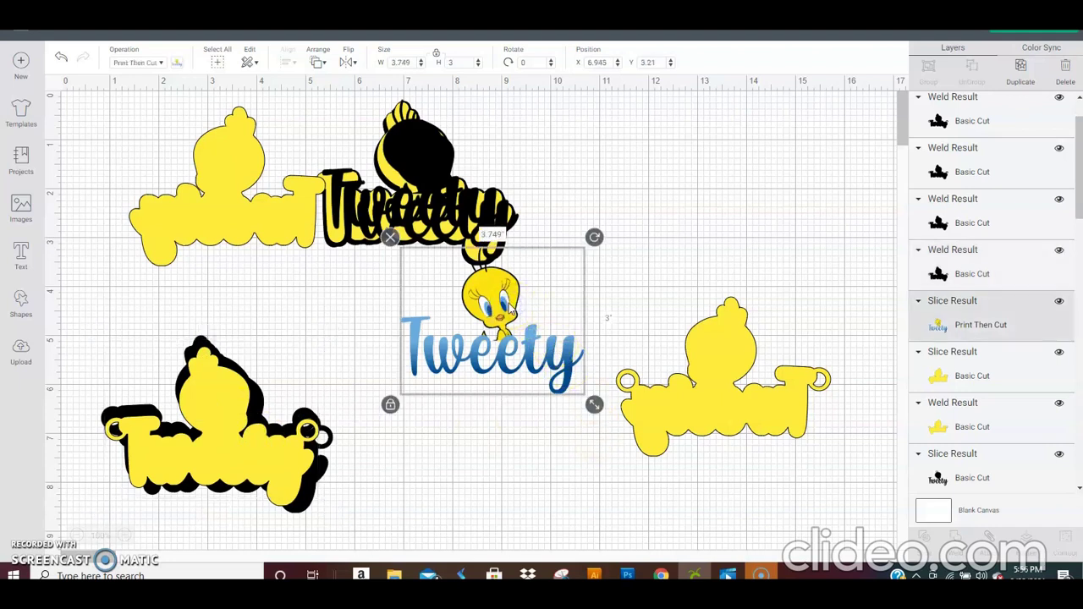
pyautogui.moveTo(495, 308); pyautogui.dragTo(346, 369)
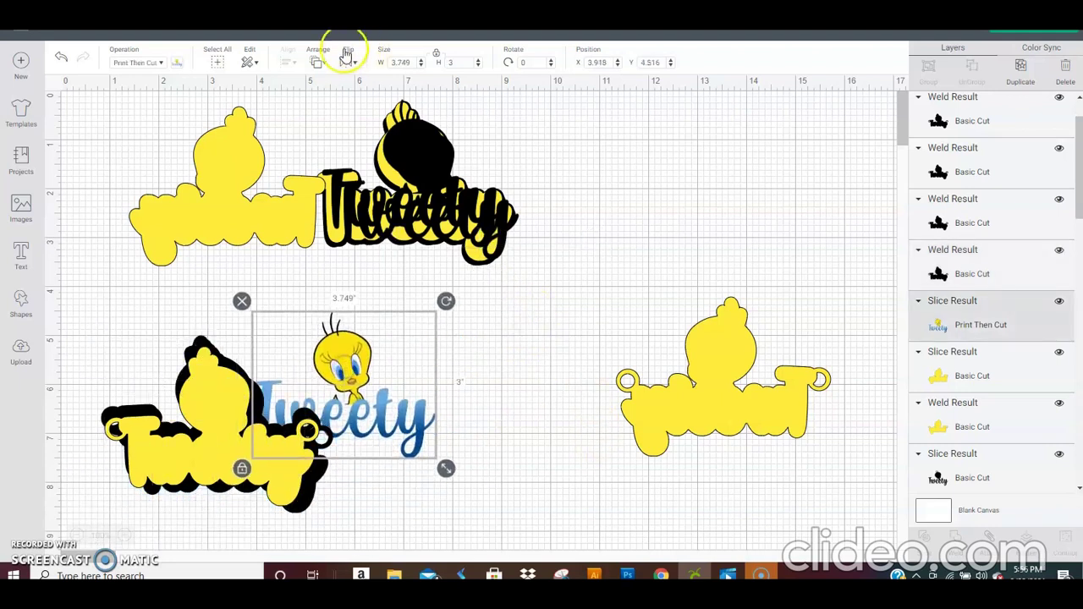
pyautogui.click(326, 70)
pyautogui.click(346, 133)
pyautogui.moveTo(368, 402); pyautogui.dragTo(238, 444)
# Move the mirrored ringed silhouette to about X 5.58, Y 4.68 and the Tweety artwork to about X 10.01, Y 1.1
pyautogui.click(750, 434)
pyautogui.moveTo(757, 391); pyautogui.dragTo(478, 417)
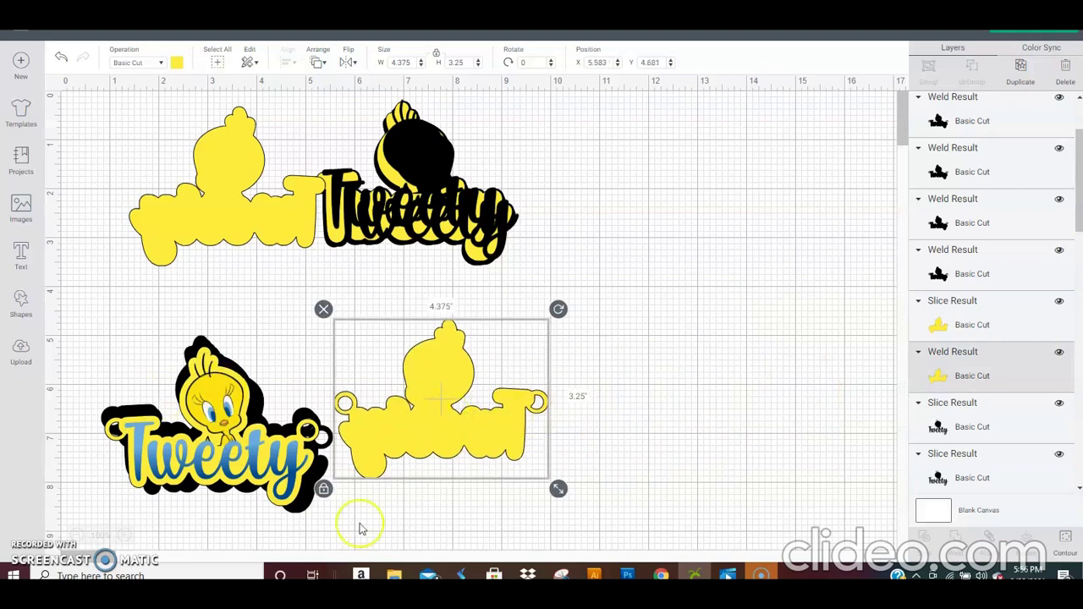
pyautogui.moveTo(230, 429); pyautogui.dragTo(637, 361)
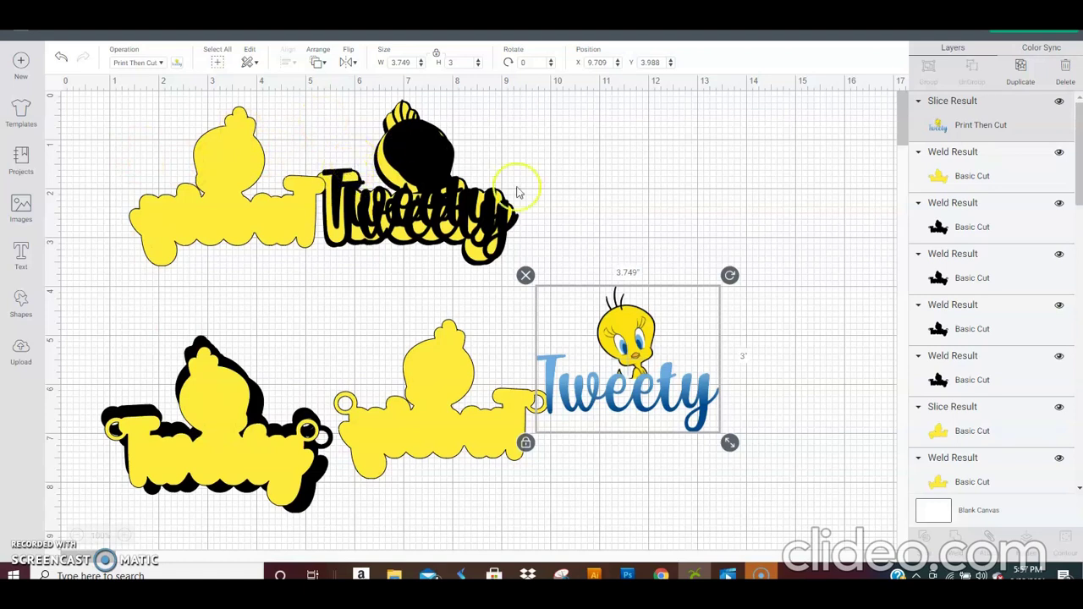
pyautogui.moveTo(642, 341); pyautogui.dragTo(696, 201)
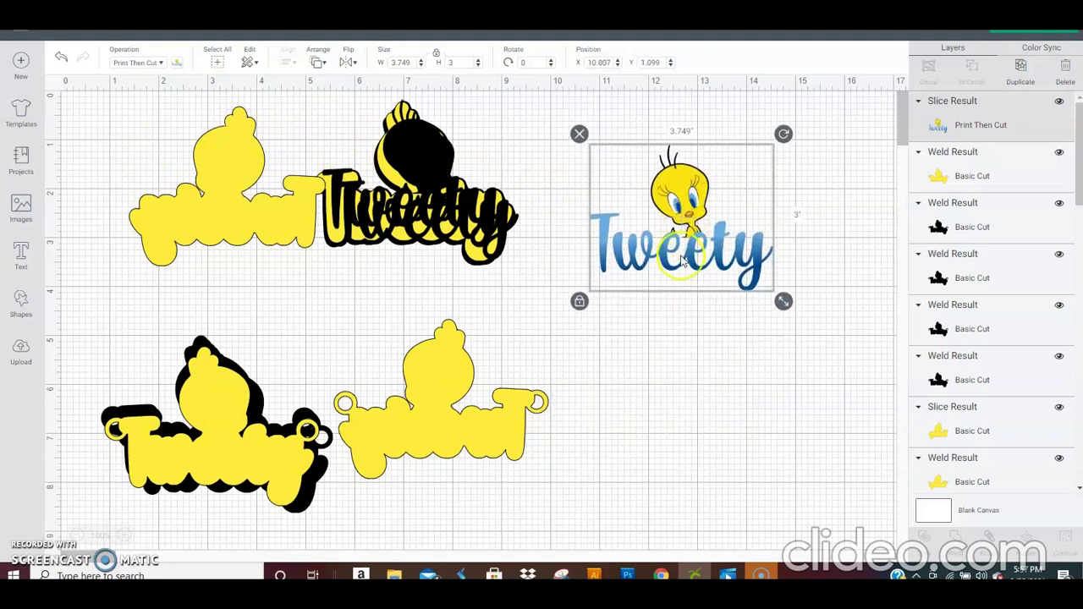